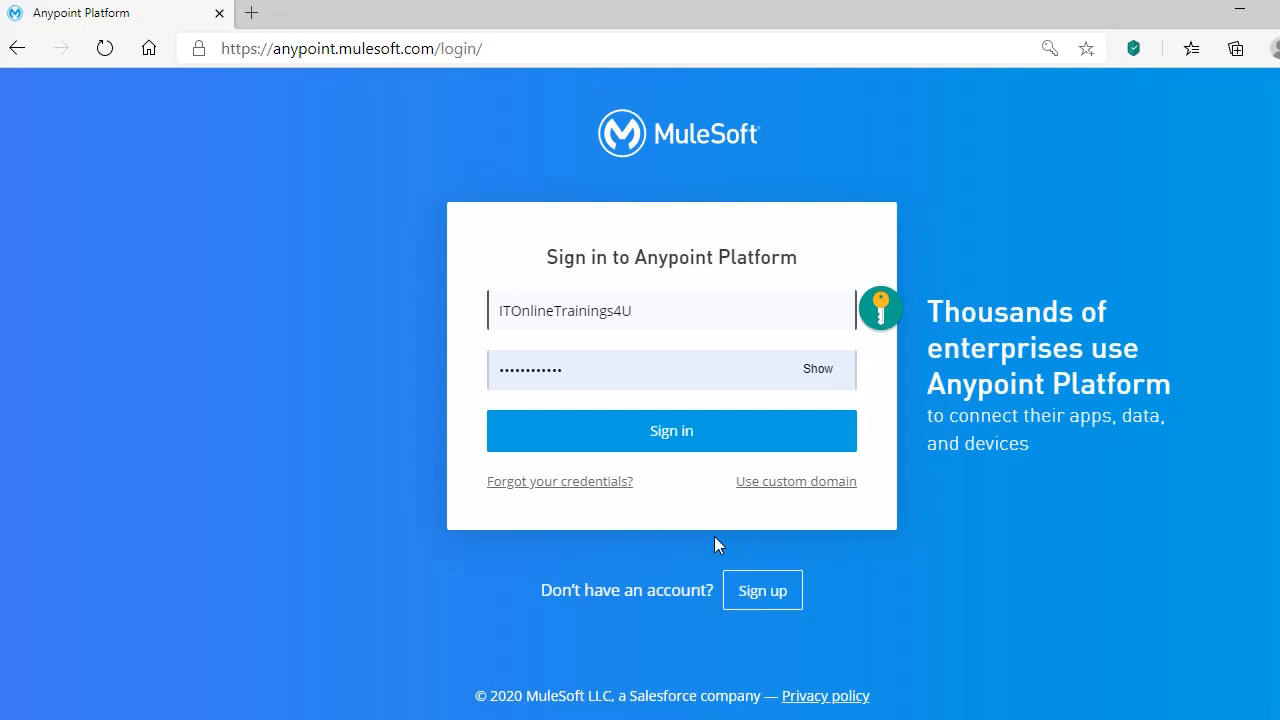
# - Sign in to Anypoint Platform with the prefilled credentials and open Runtime Manager
pyautogui.click(692, 450)
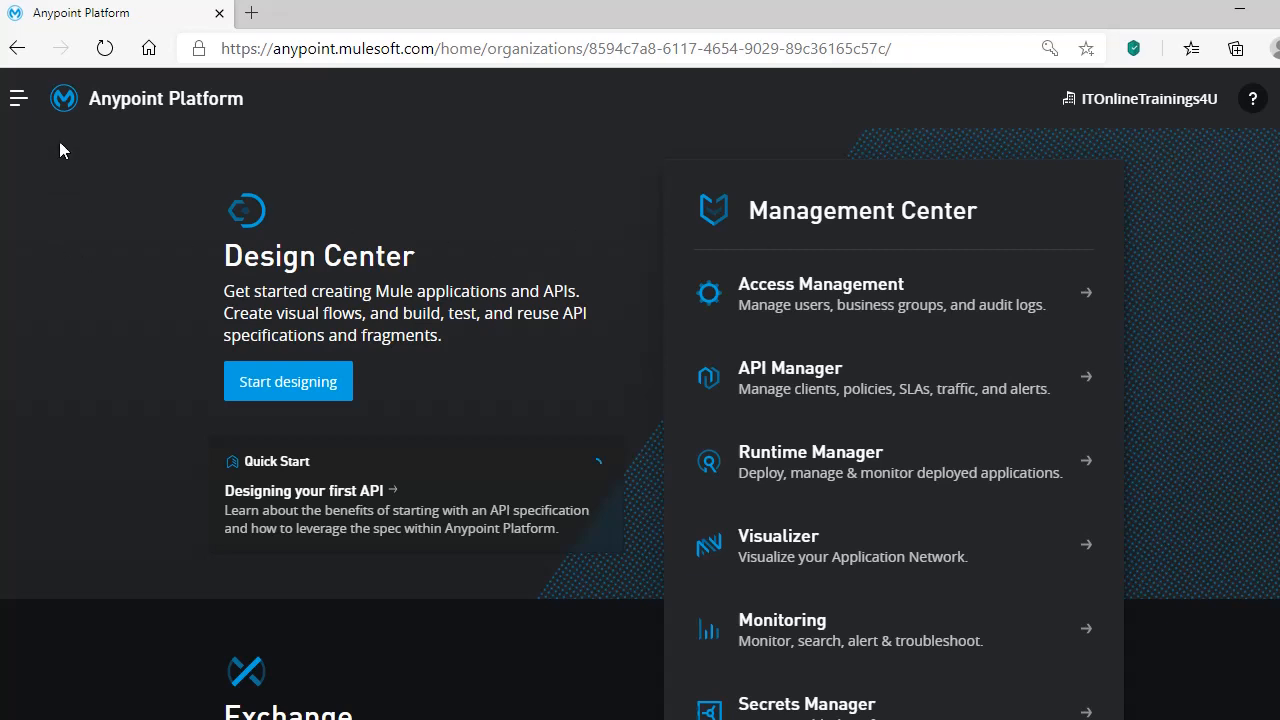
pyautogui.click(16, 99)
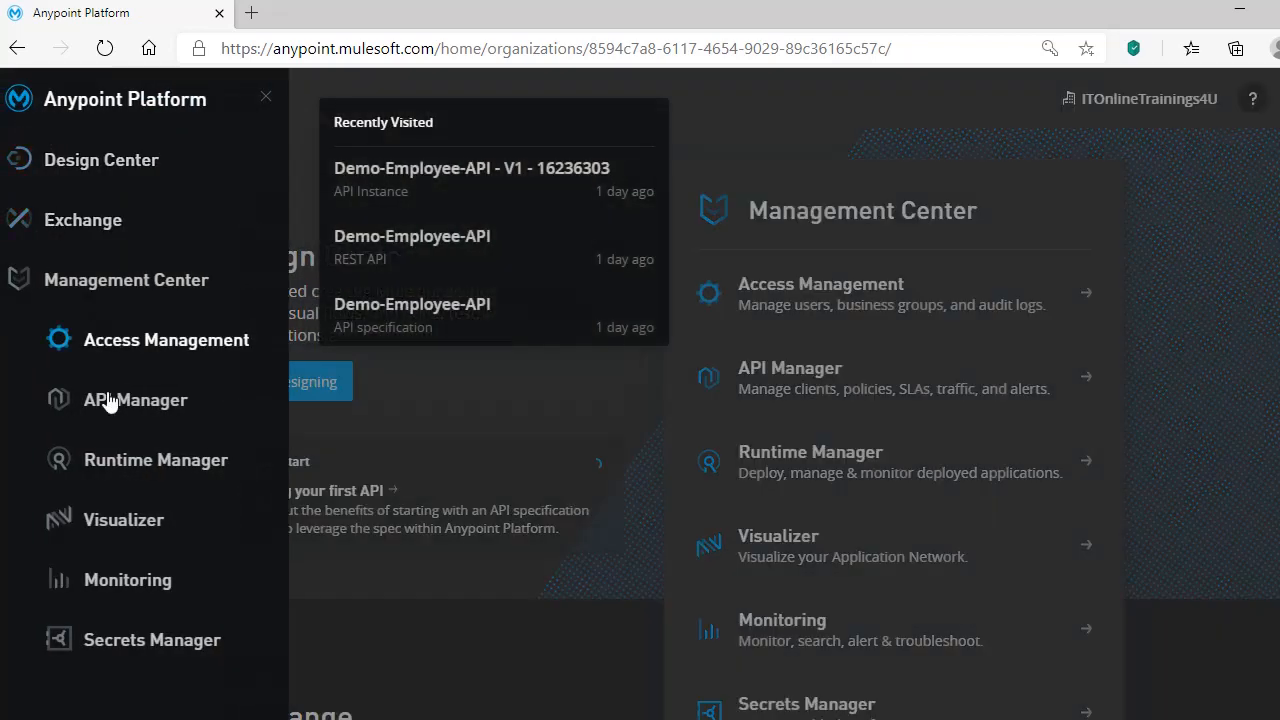
pyautogui.click(131, 466)
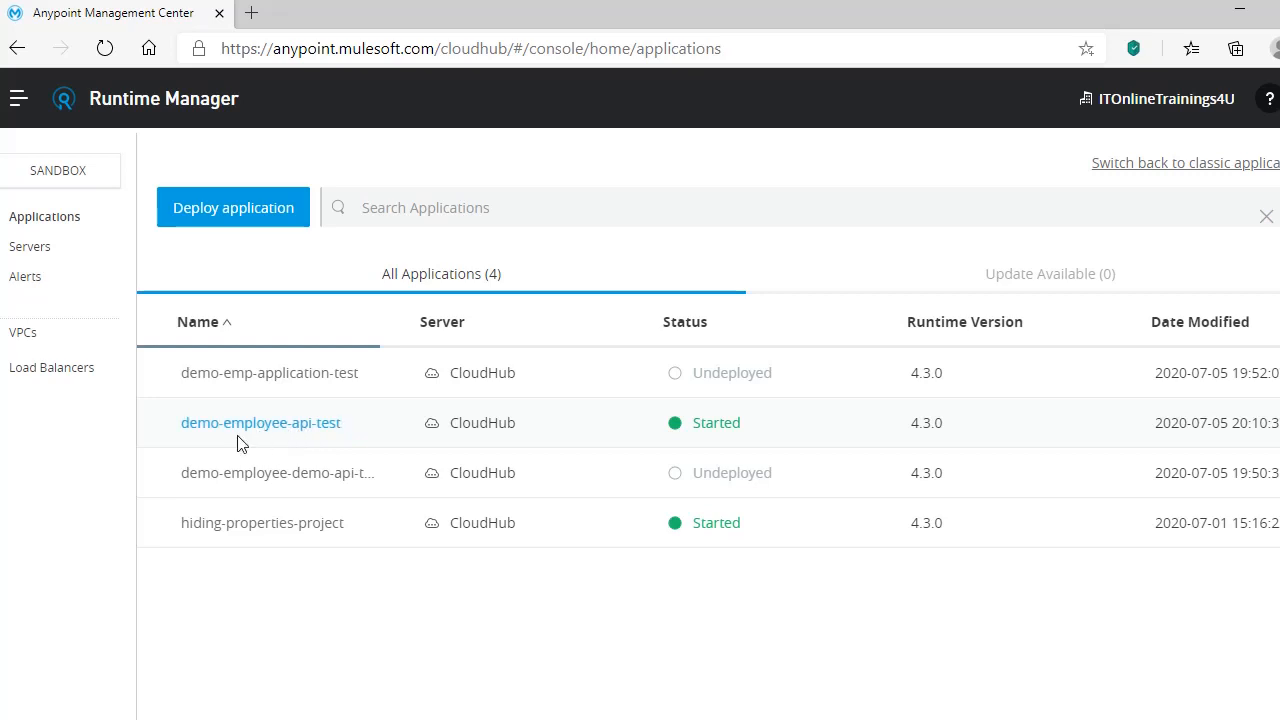
# - Open the demo-employee-api-test application's settings and view its properties
pyautogui.click(290, 436)
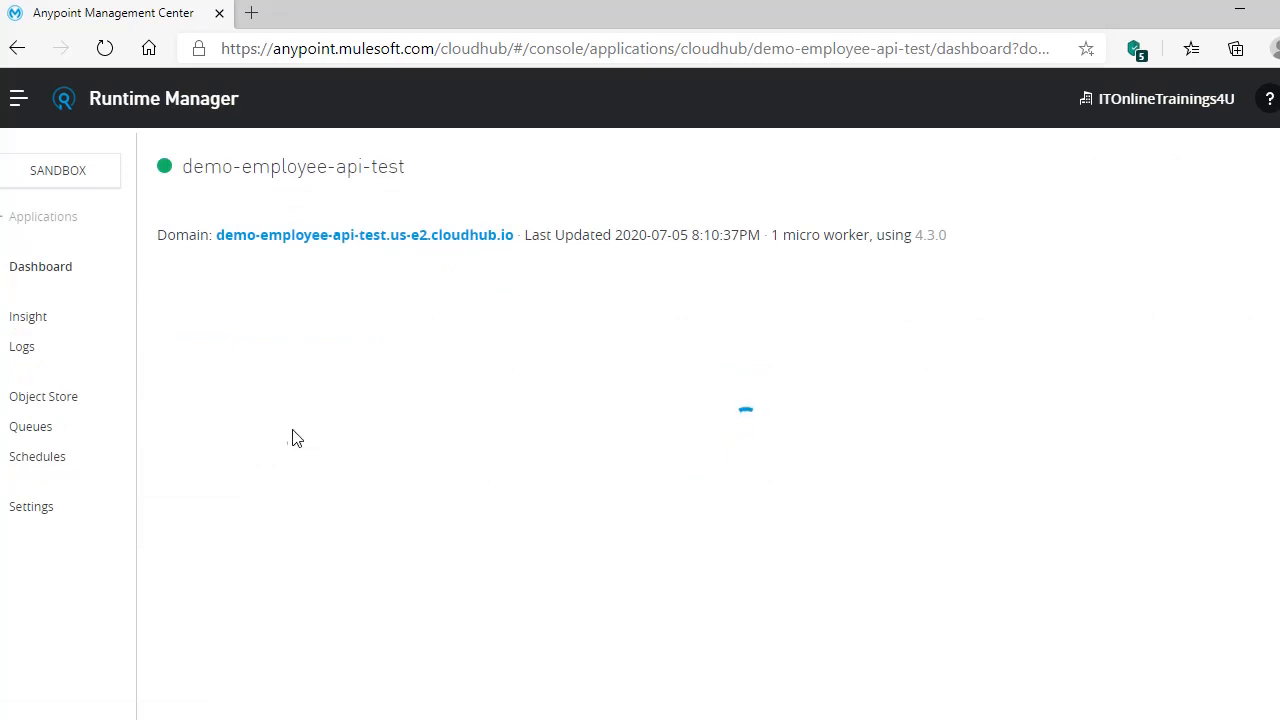
pyautogui.click(47, 507)
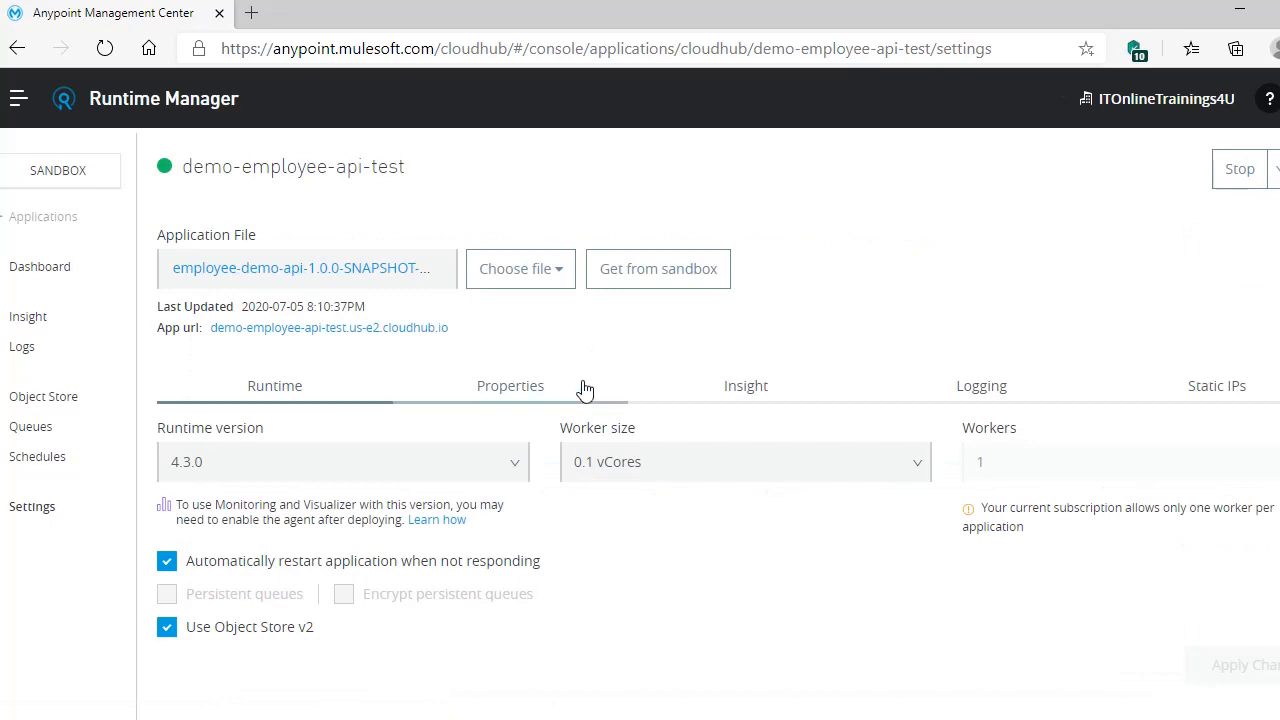
pyautogui.click(491, 392)
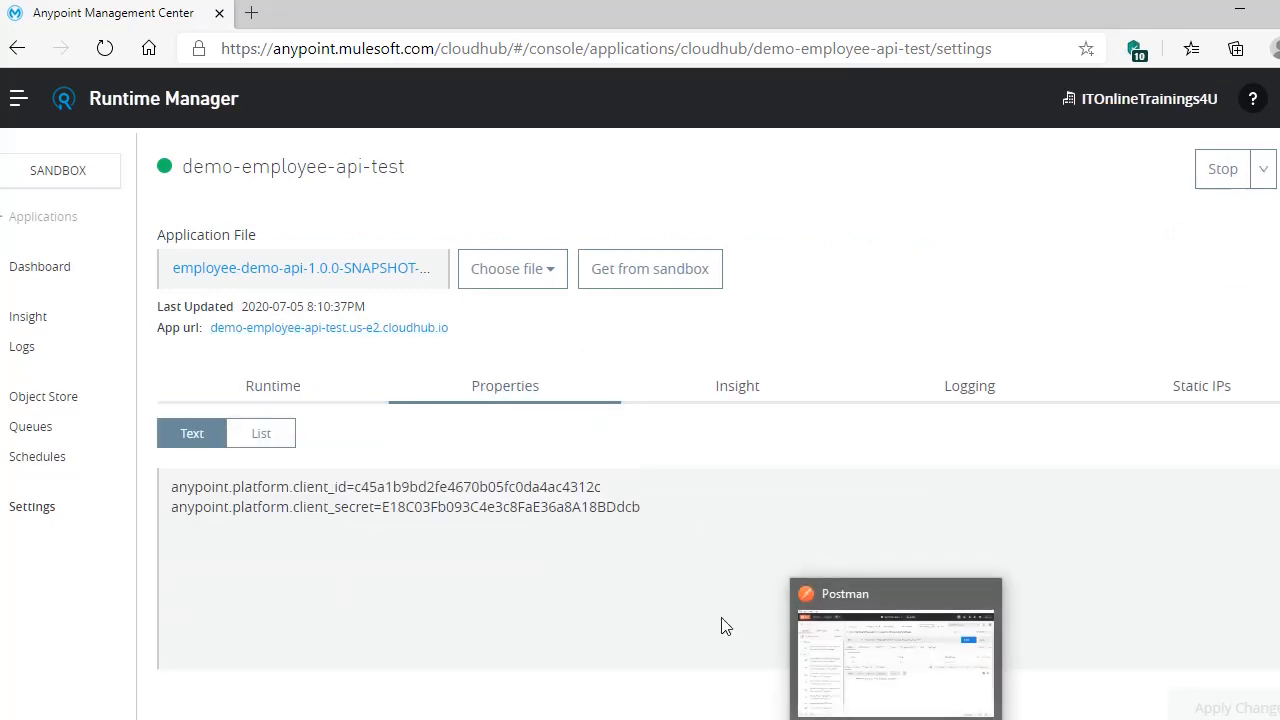
pyautogui.hotkey('alt', 'Tab')
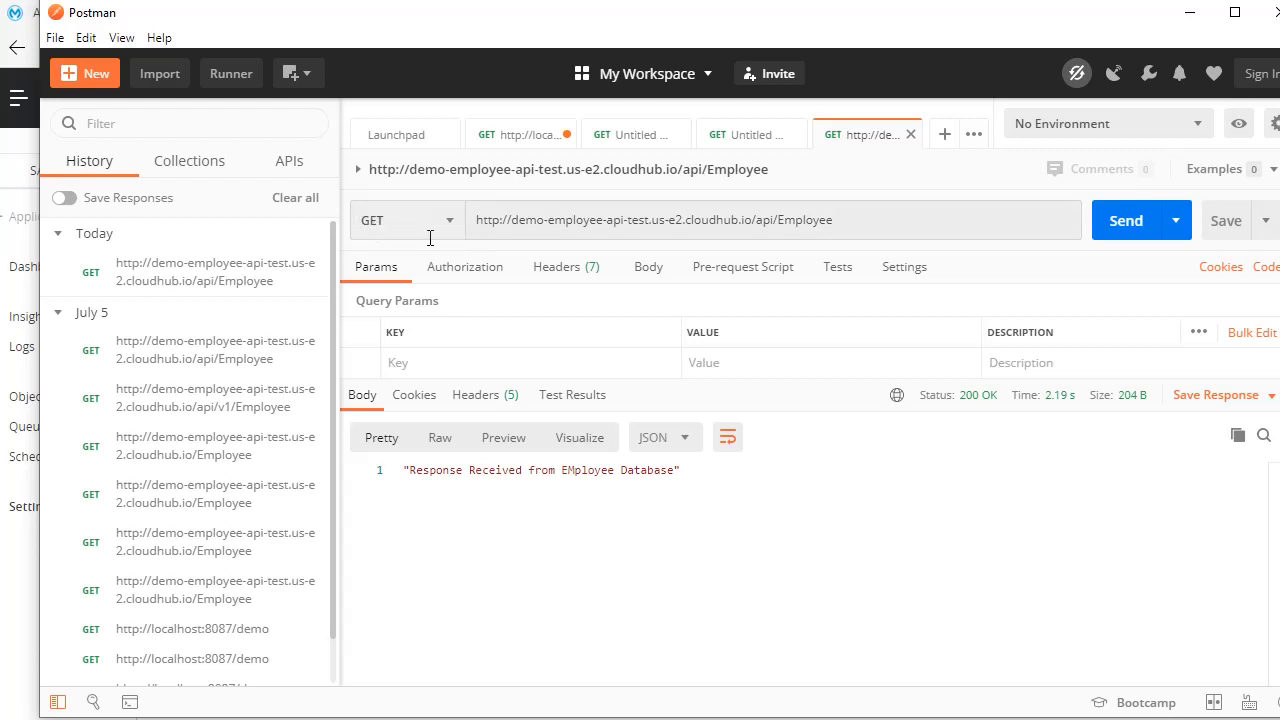
pyautogui.click(838, 224)
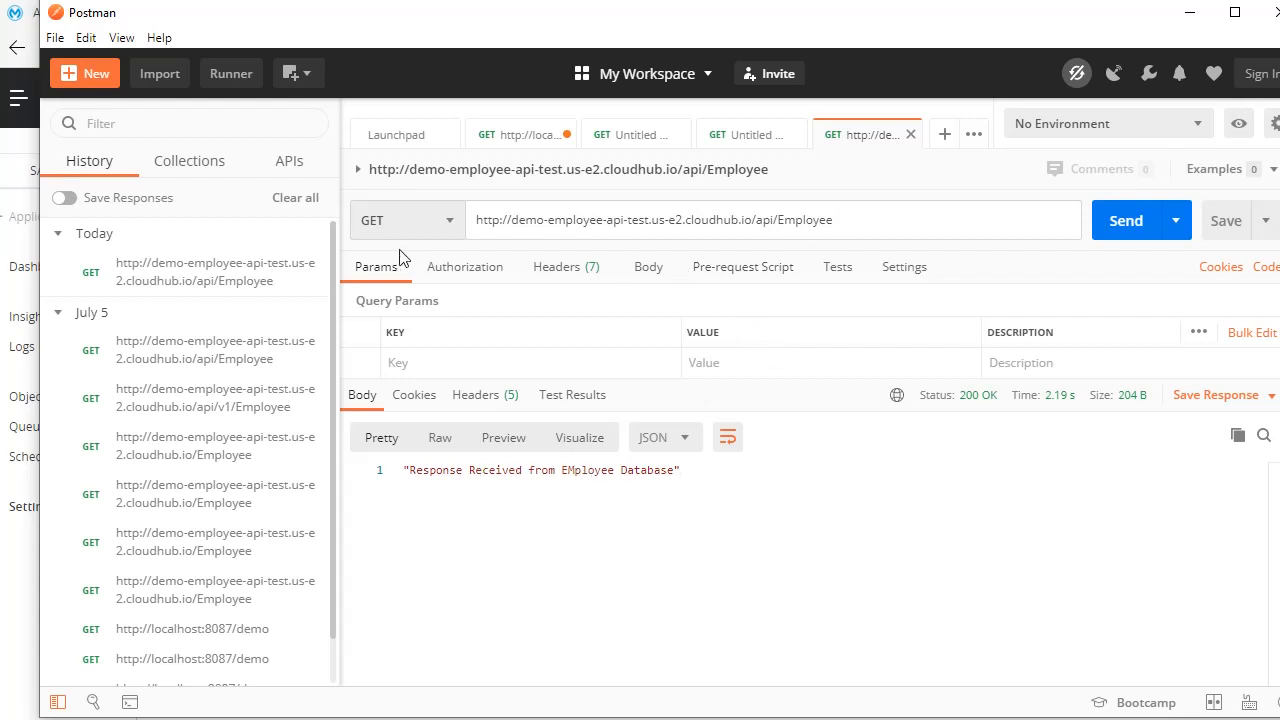
pyautogui.click(1126, 229)
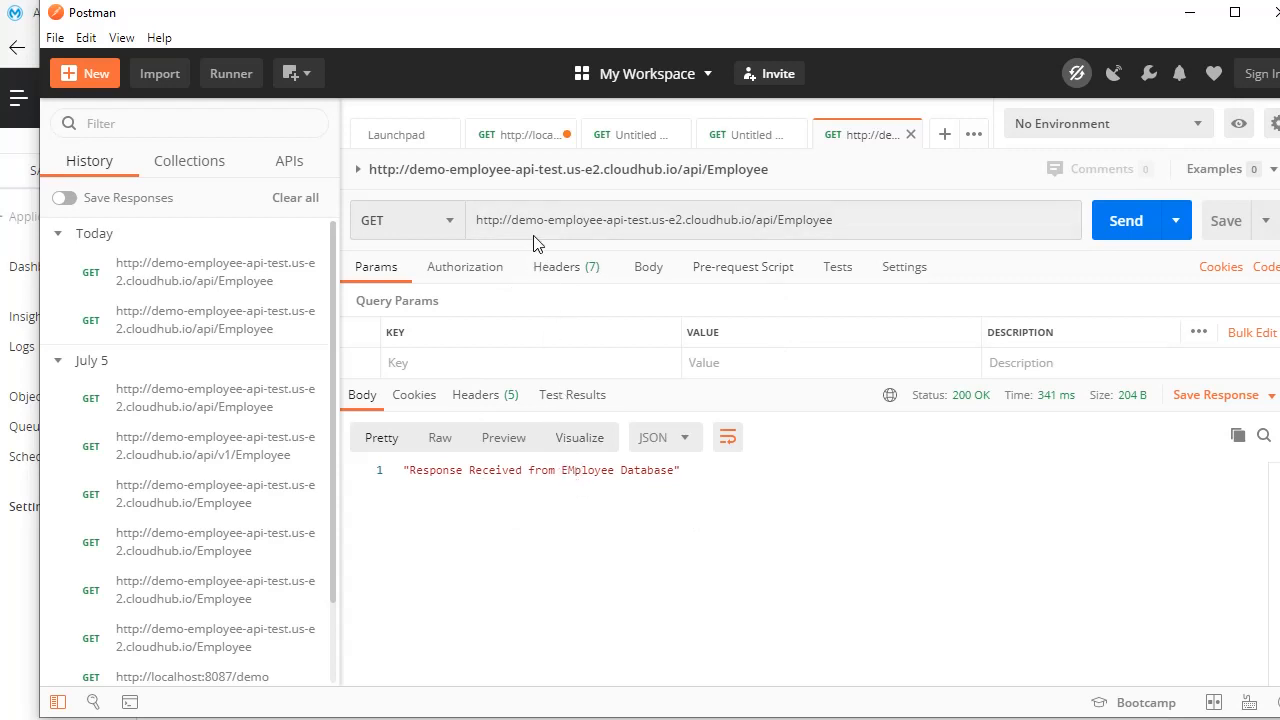
pyautogui.moveTo(482, 222); pyautogui.dragTo(850, 222)
pyautogui.click(850, 221)
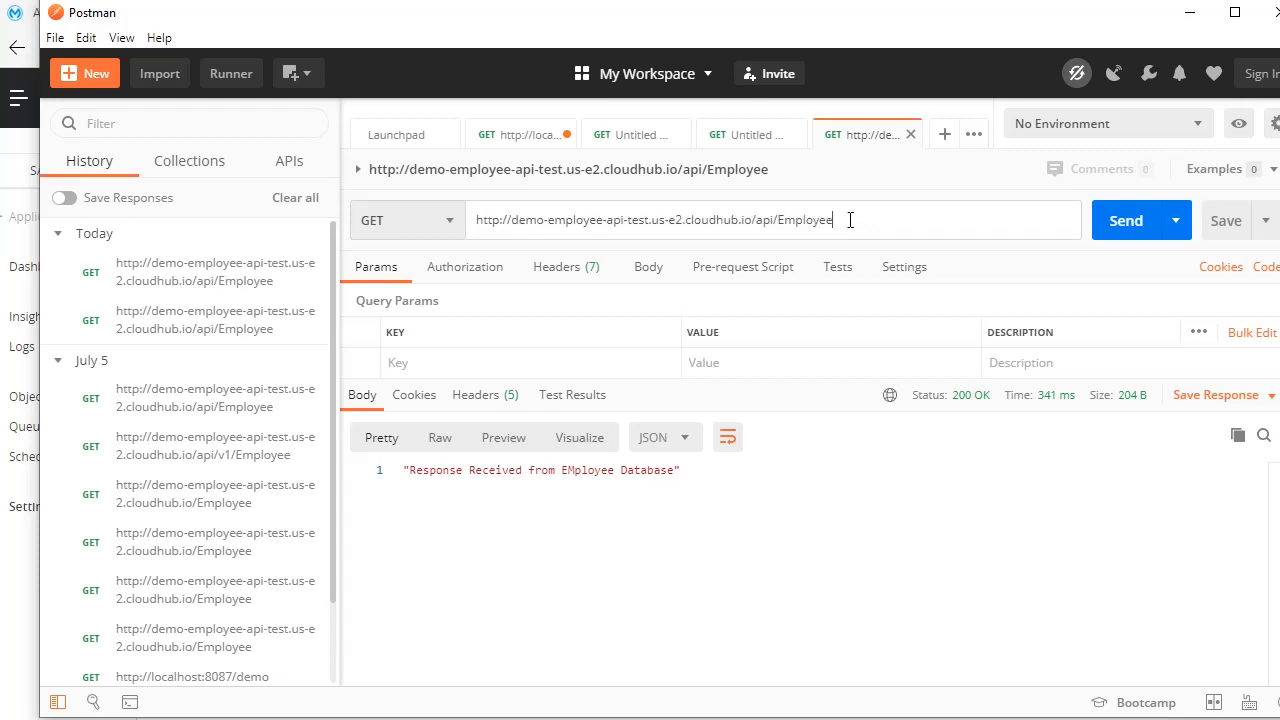
pyautogui.moveTo(841, 219); pyautogui.dragTo(448, 220)
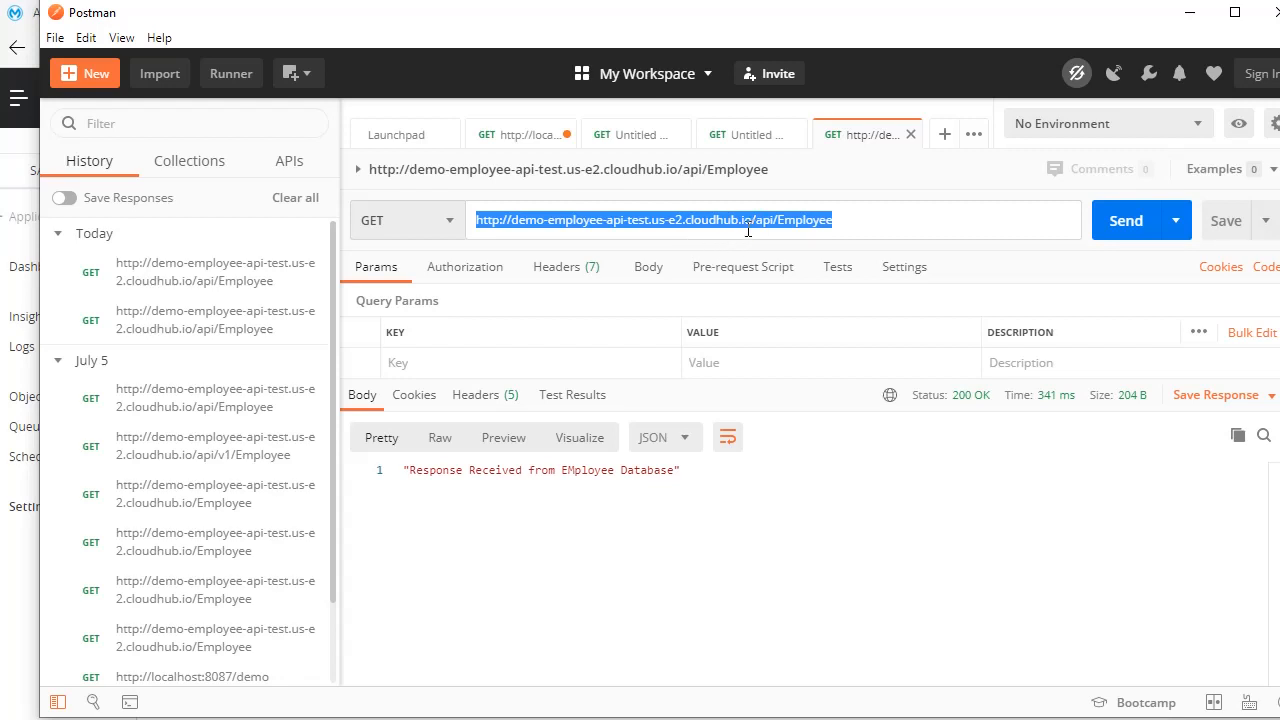
pyautogui.click(657, 221)
# - Return to the browser, open API Manager in a new tab and open version V1 of Demo-Employee-API
pyautogui.click(340, 719)
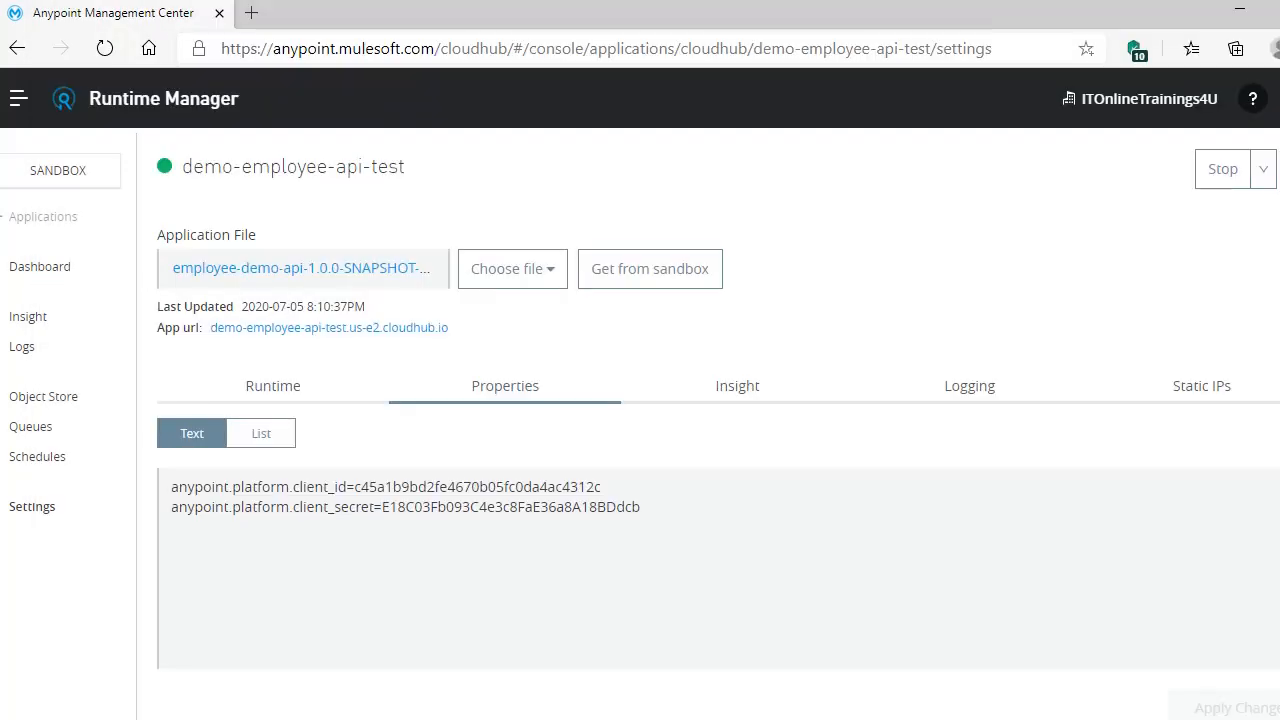
pyautogui.click(19, 99)
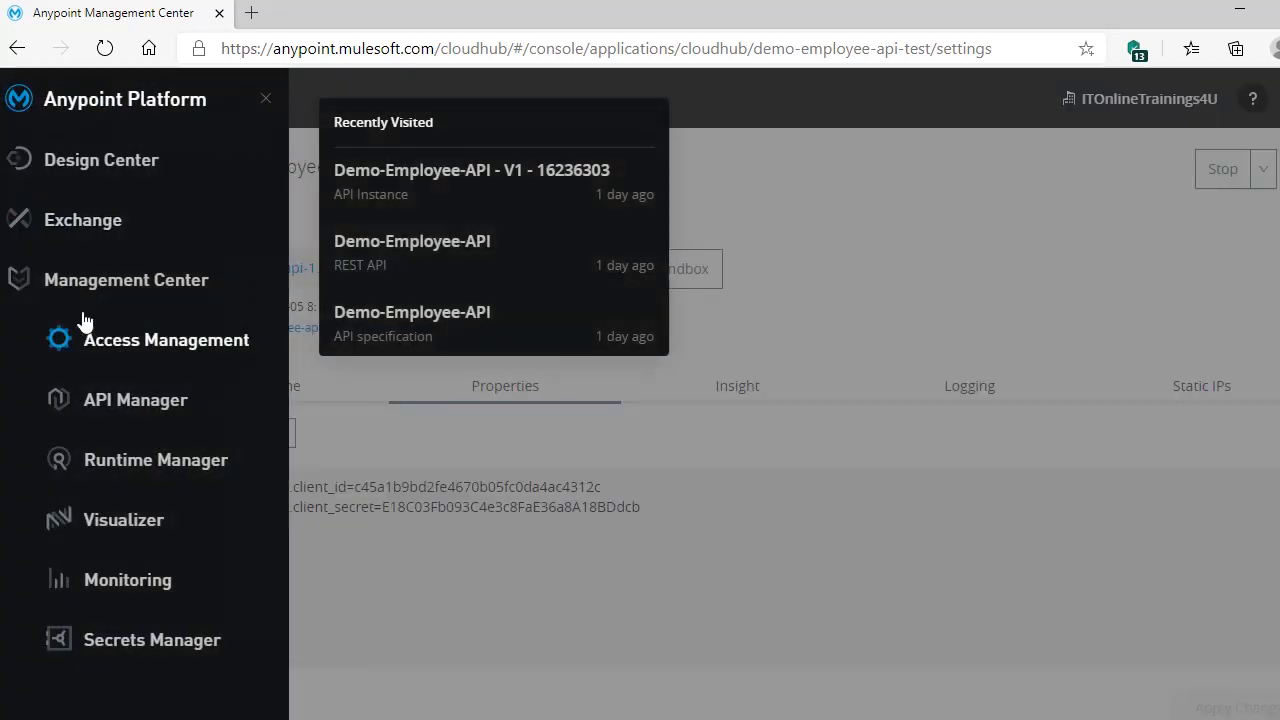
pyautogui.rightClick(142, 400)
pyautogui.click(186, 415)
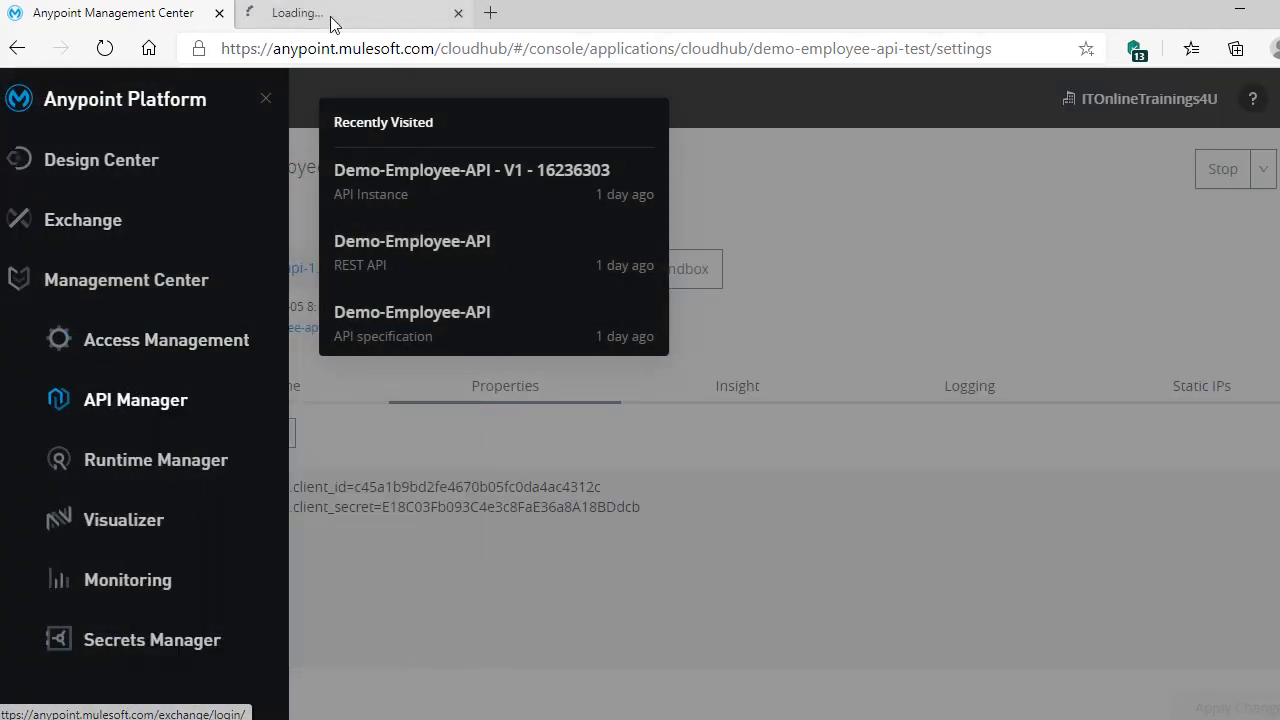
pyautogui.click(331, 16)
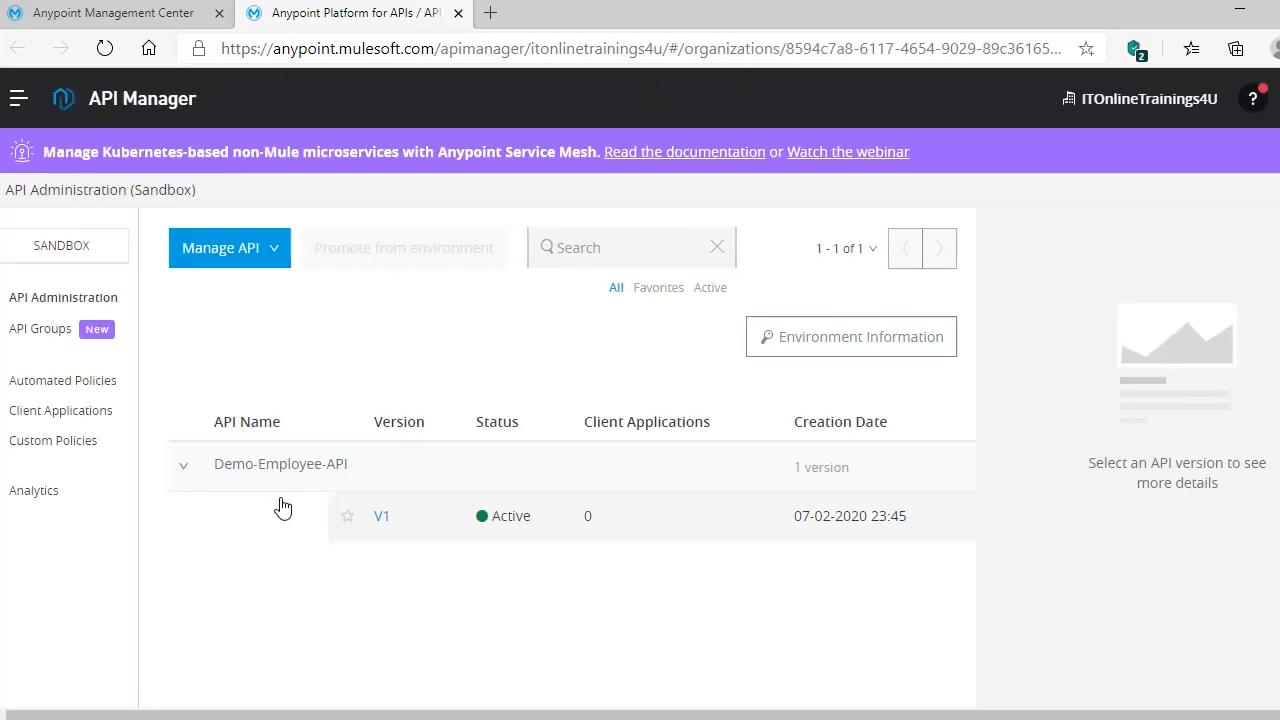
pyautogui.click(381, 516)
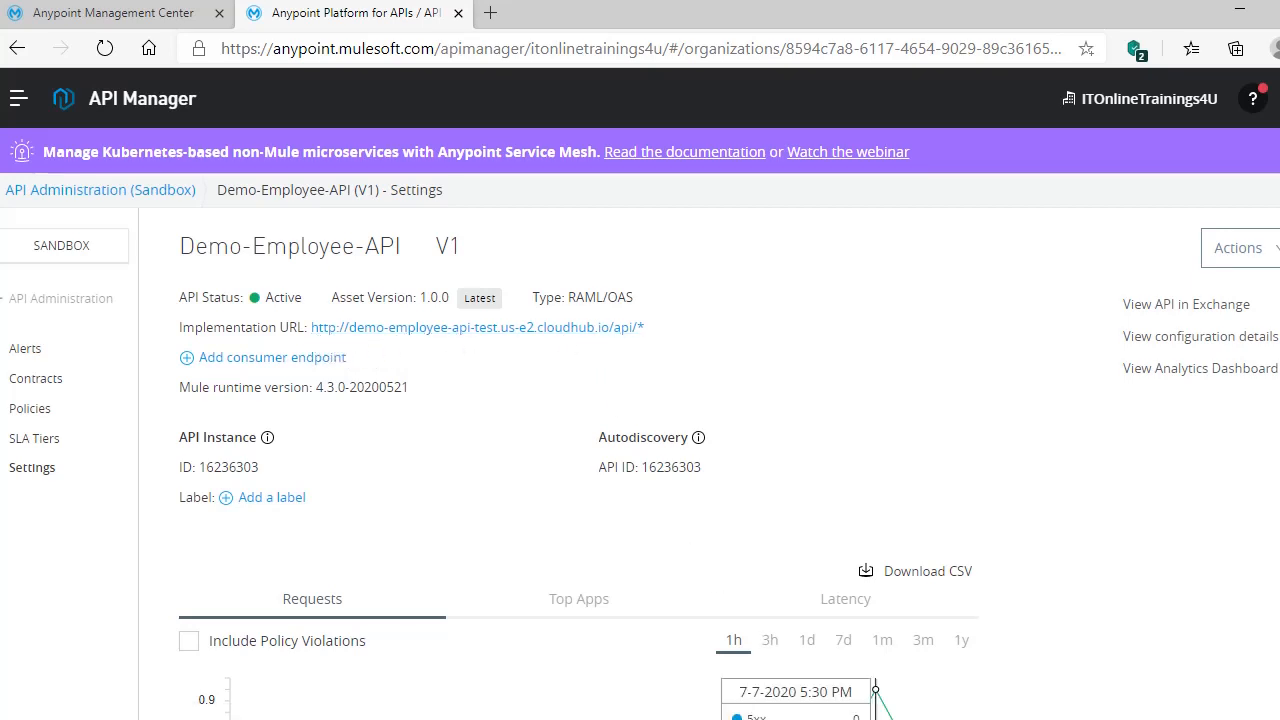
# - Compare the Postman request URL with the API's implementation URL and review the current API configuration
pyautogui.hotkey('alt', 'Tab')
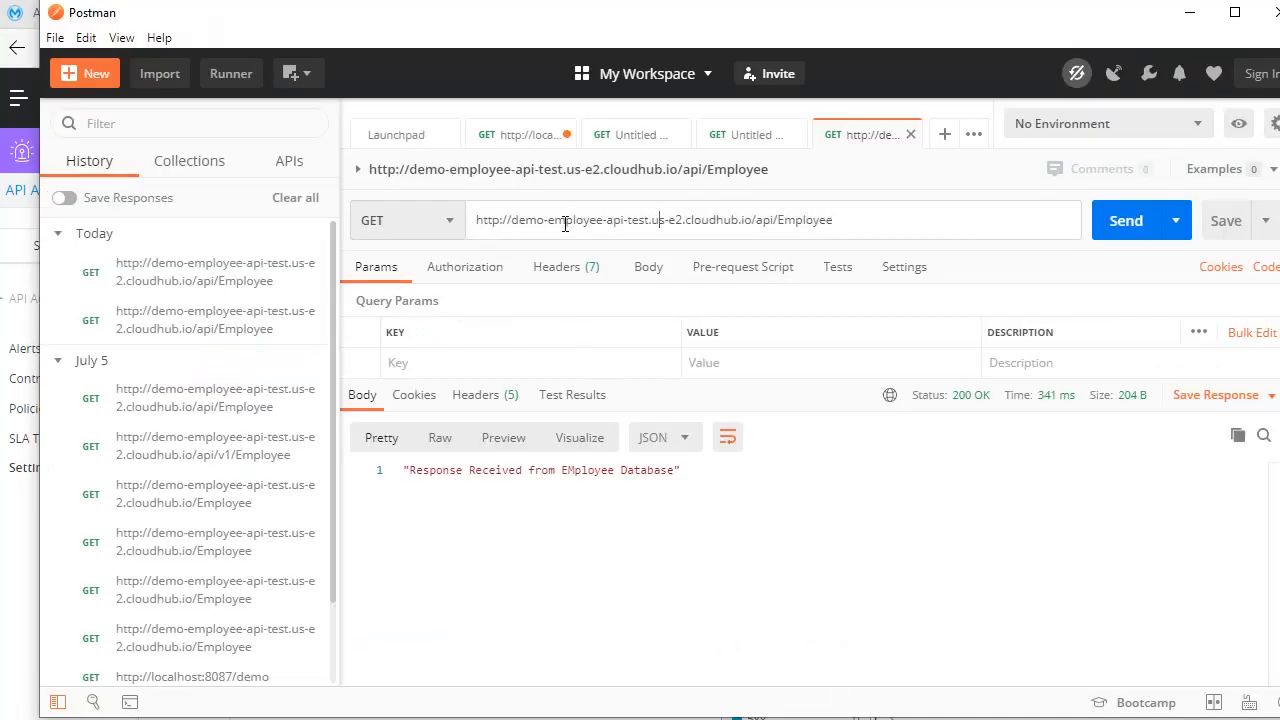
pyautogui.hotkey('alt', 'Tab')
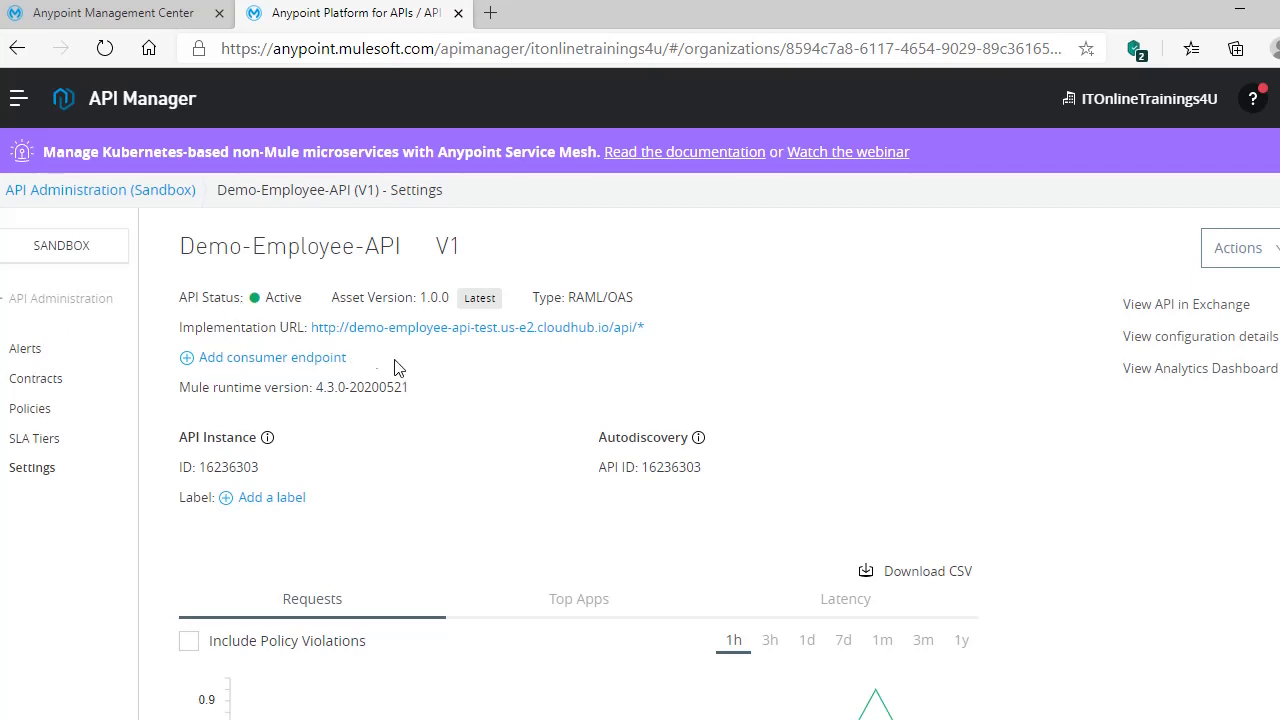
pyautogui.scroll(-7, 394, 367)
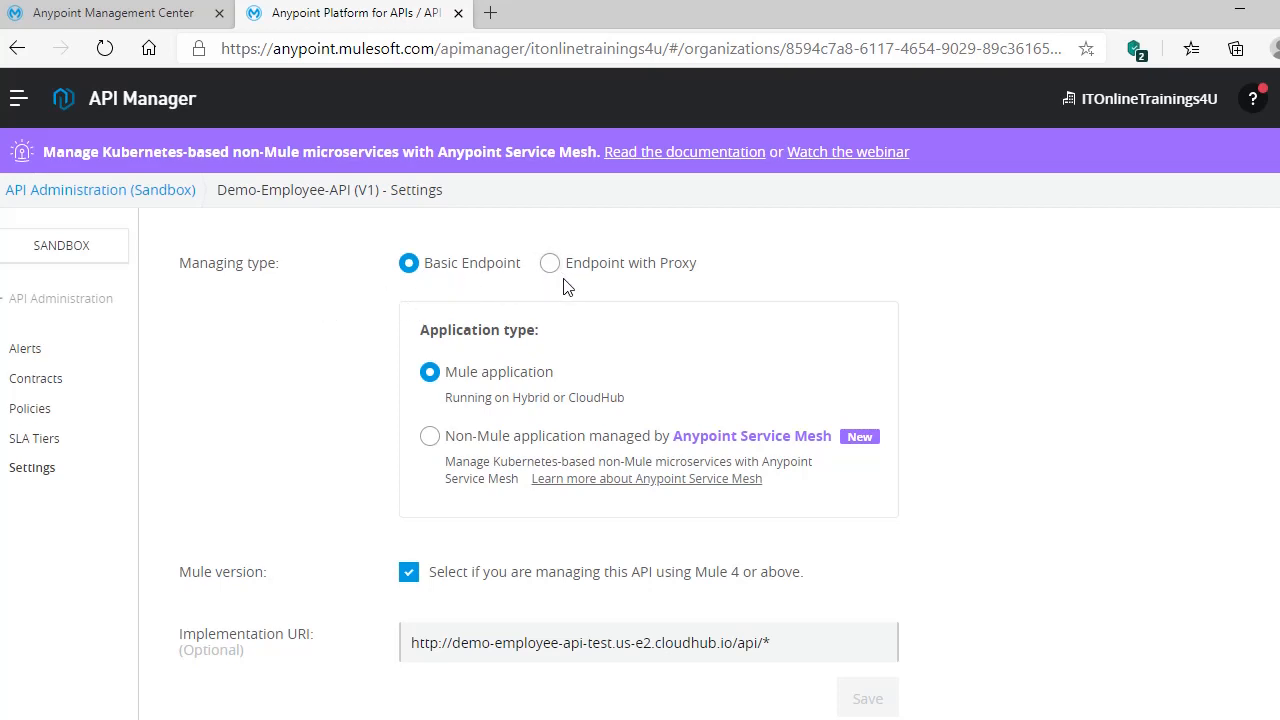
pyautogui.scroll(8, 563, 287)
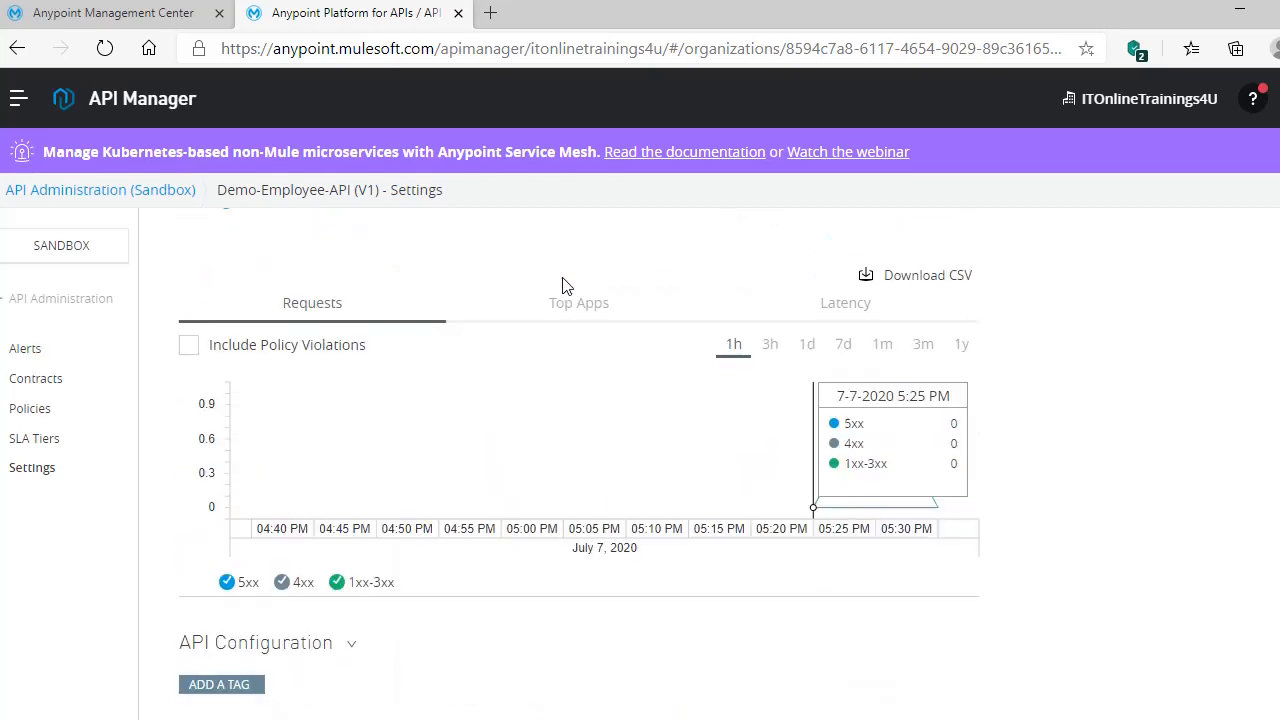
# - Reopen Demo-Employee-API V1 from the API Administration list and set its managing type to Endpoint with Proxy
pyautogui.click(79, 313)
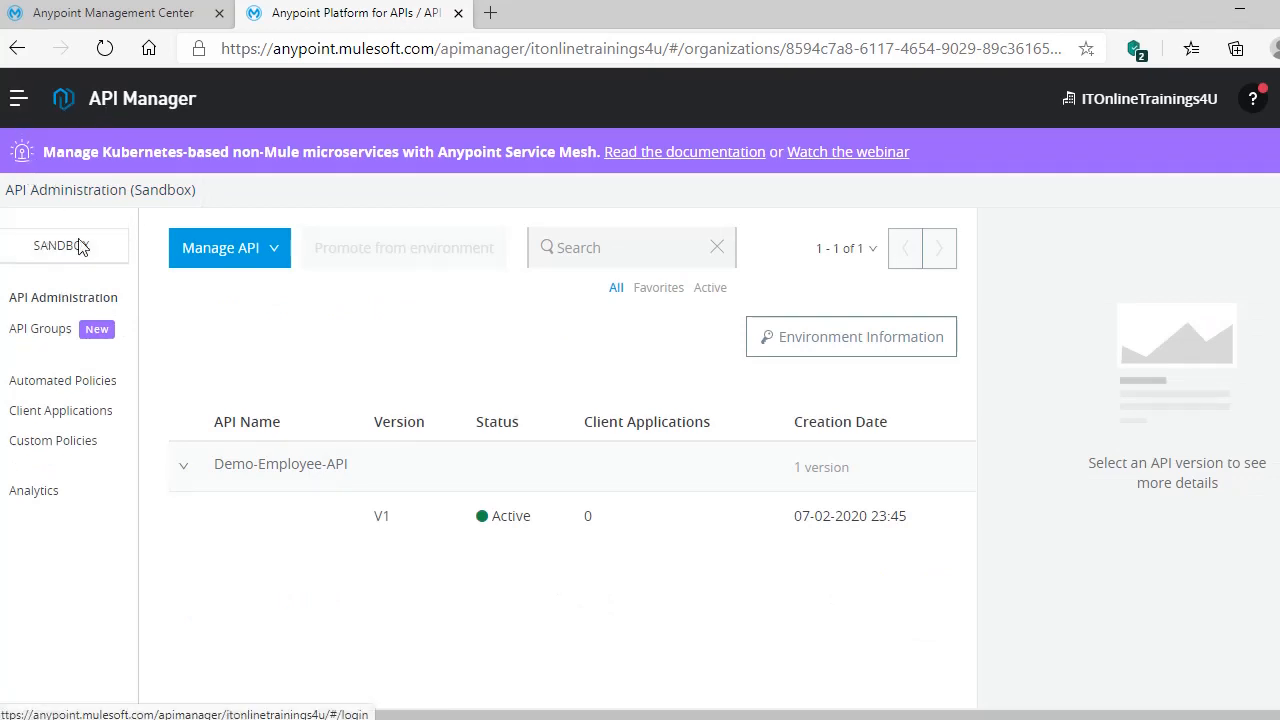
pyautogui.click(383, 520)
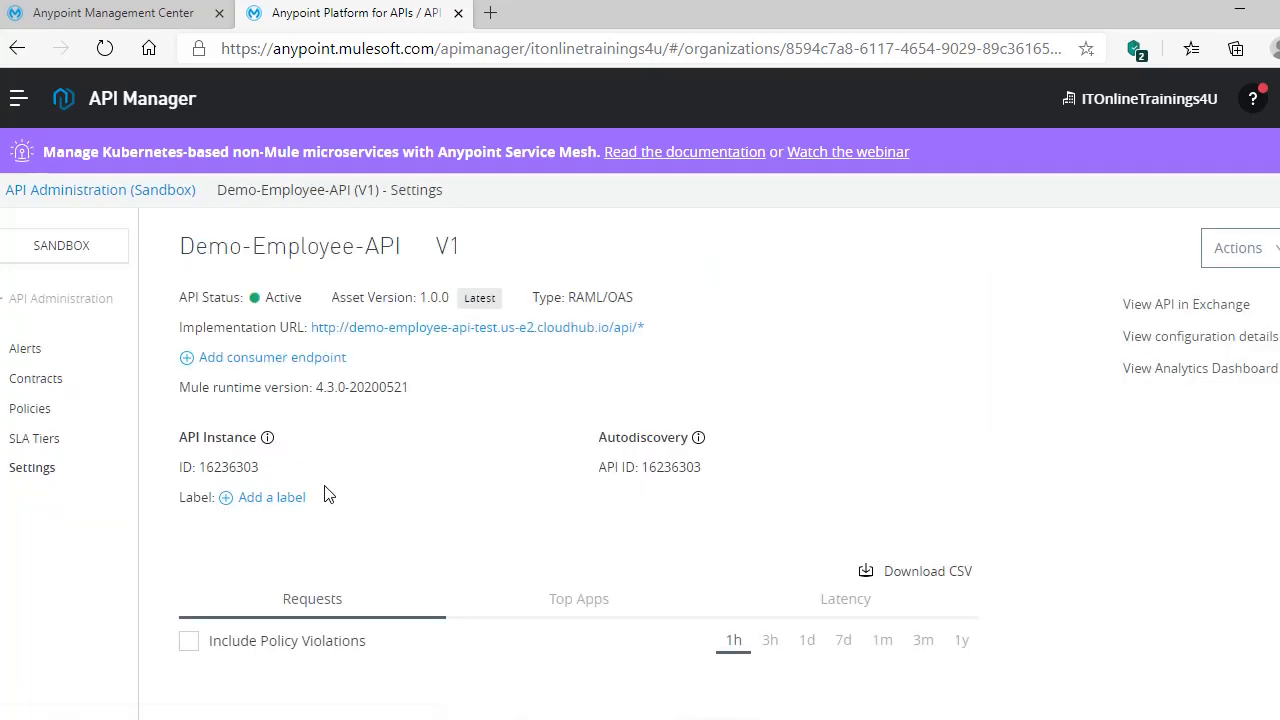
pyautogui.scroll(-8, 430, 461)
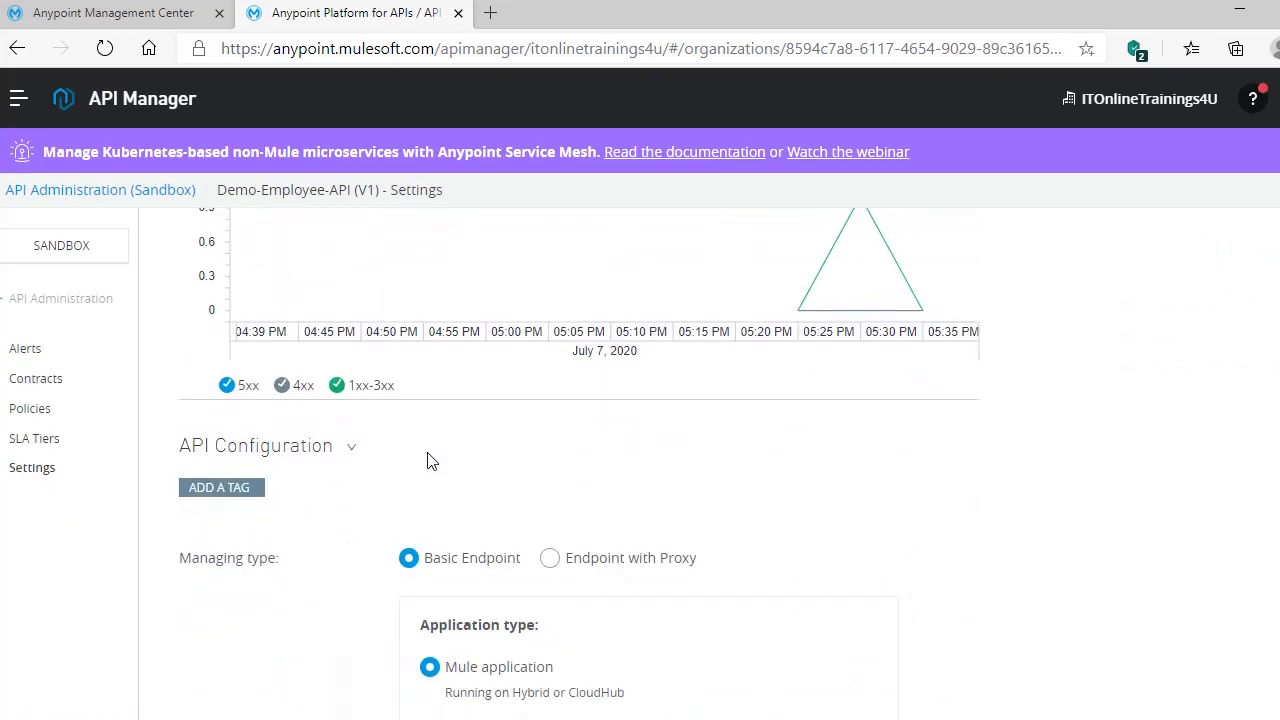
pyautogui.scroll(2, 312, 440)
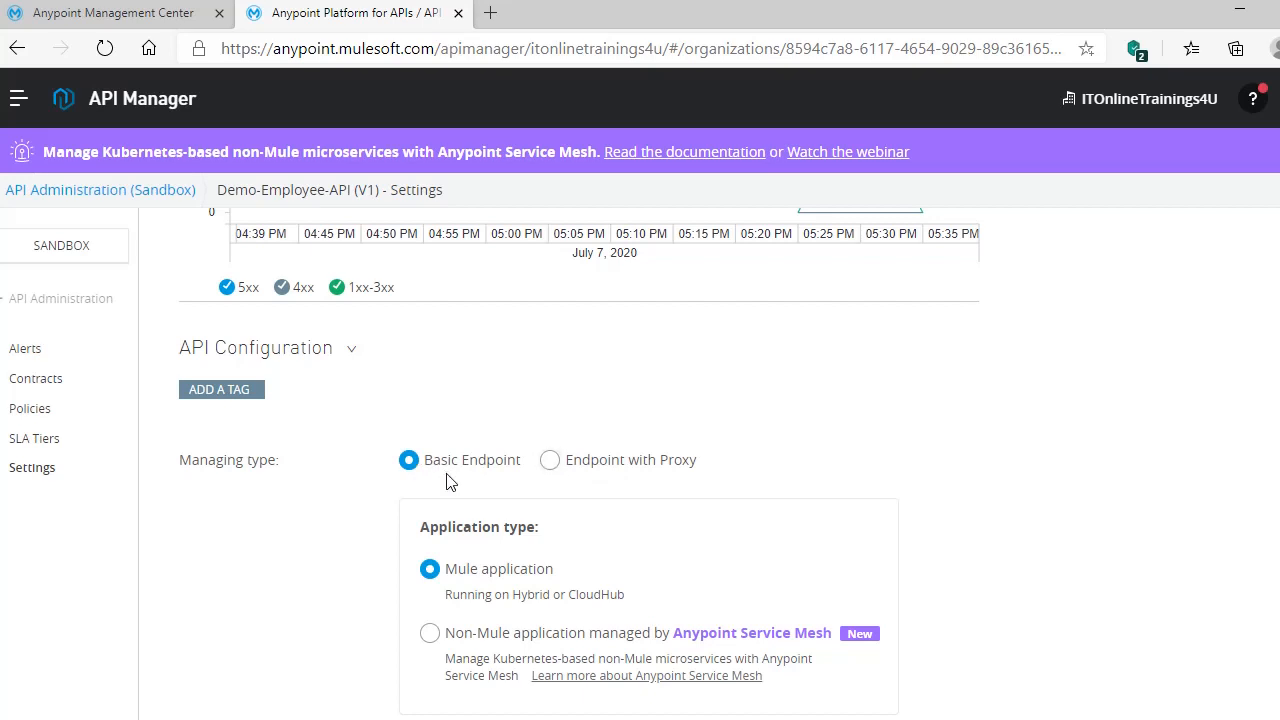
pyautogui.scroll(-1, 448, 481)
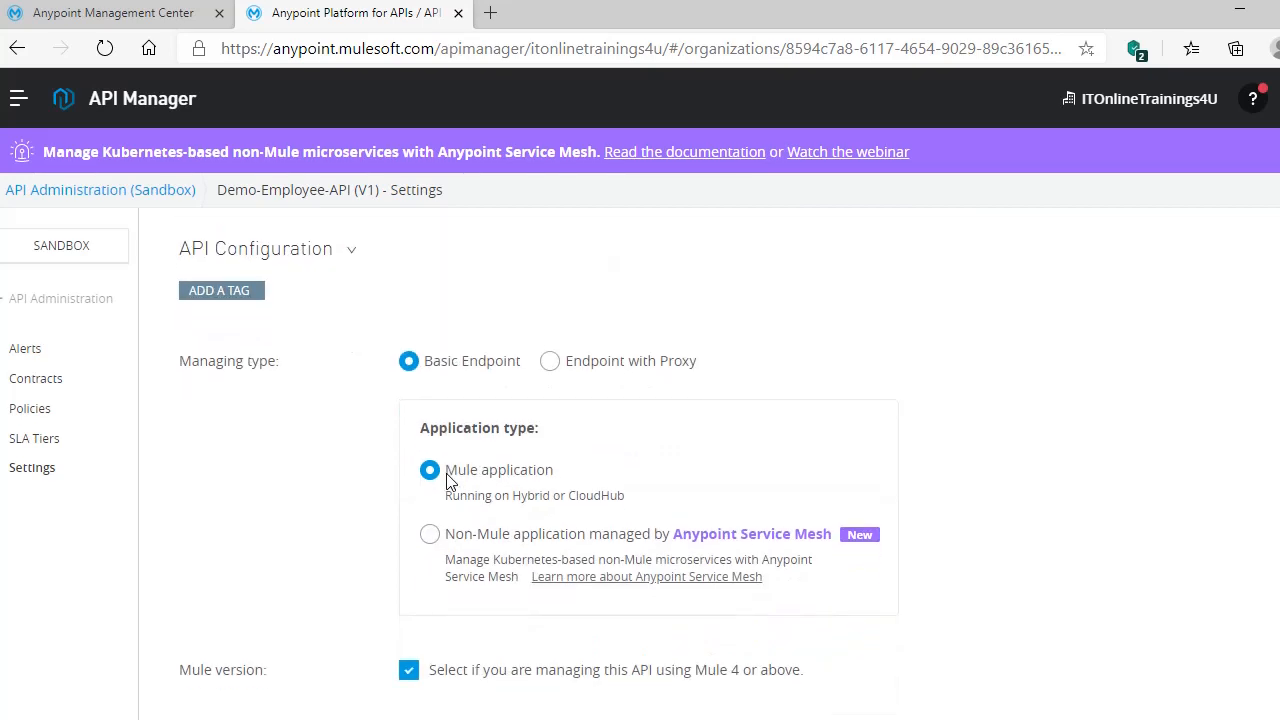
pyautogui.click(552, 368)
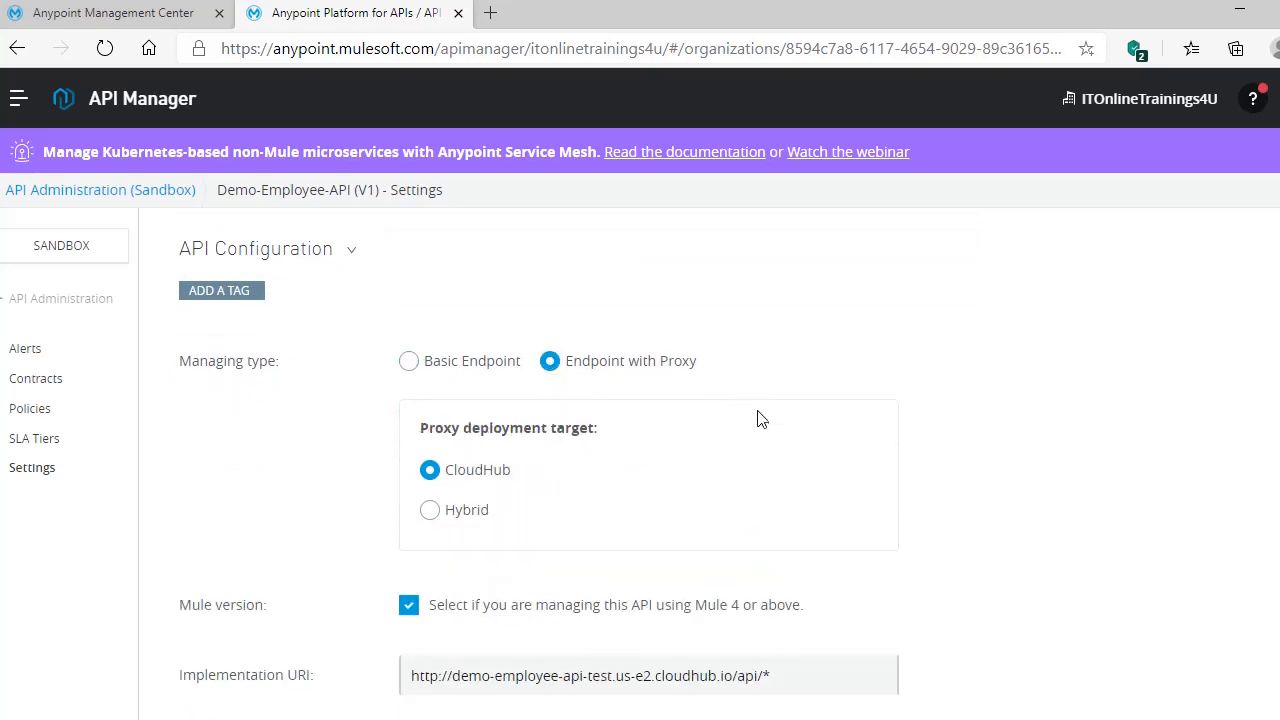
# - Check the implementation URI and save the CloudHub proxy configuration with the path /
pyautogui.scroll(-1, 757, 420)
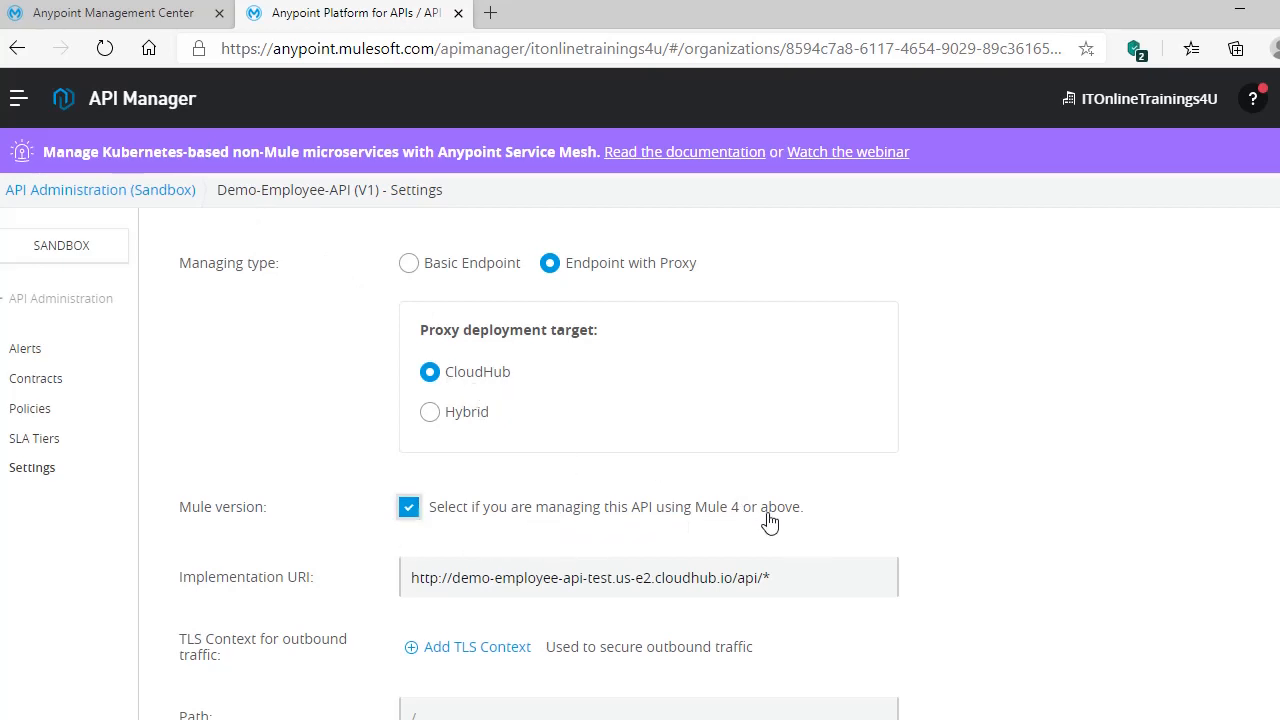
pyautogui.scroll(-1, 775, 515)
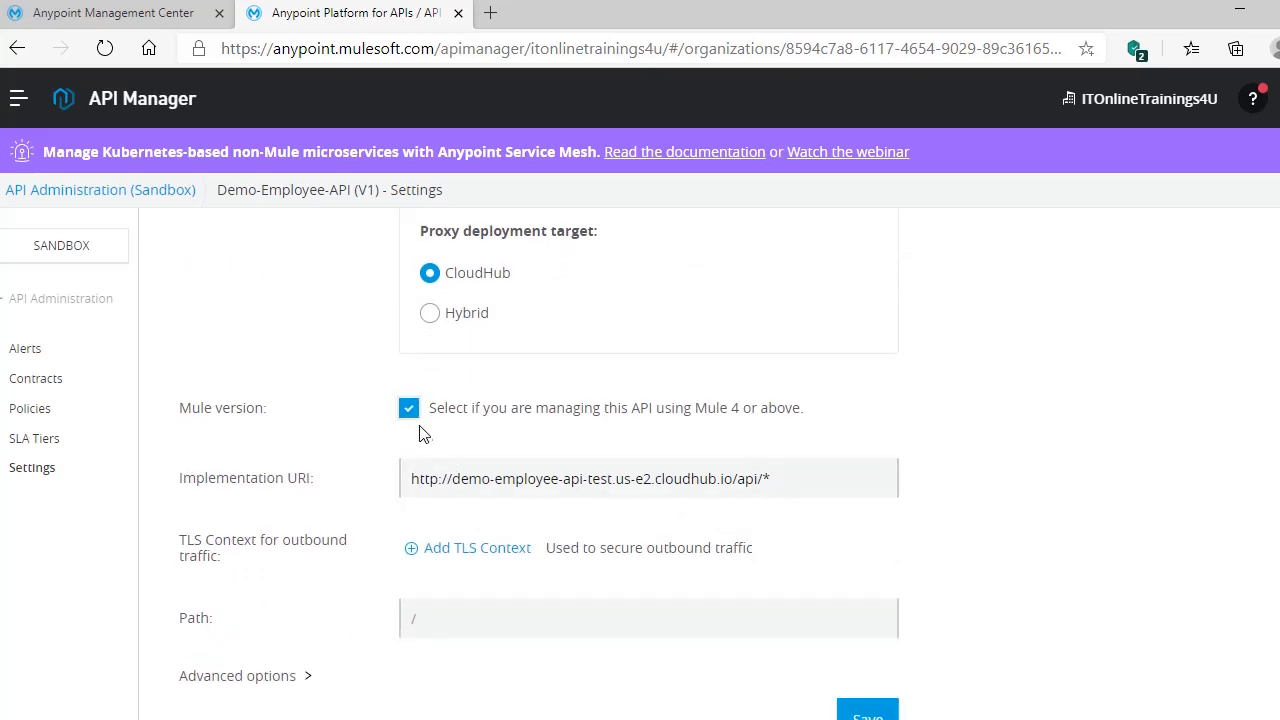
pyautogui.moveTo(772, 480); pyautogui.dragTo(365, 503)
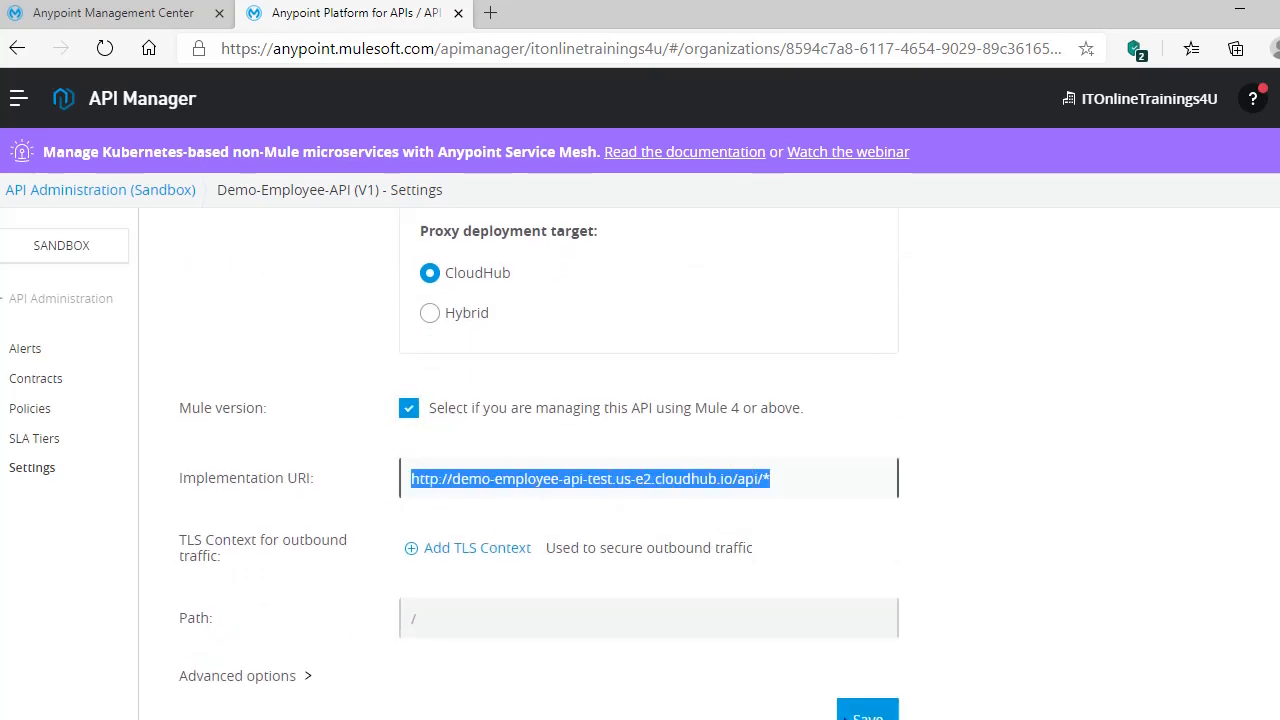
pyautogui.moveTo(896, 719)
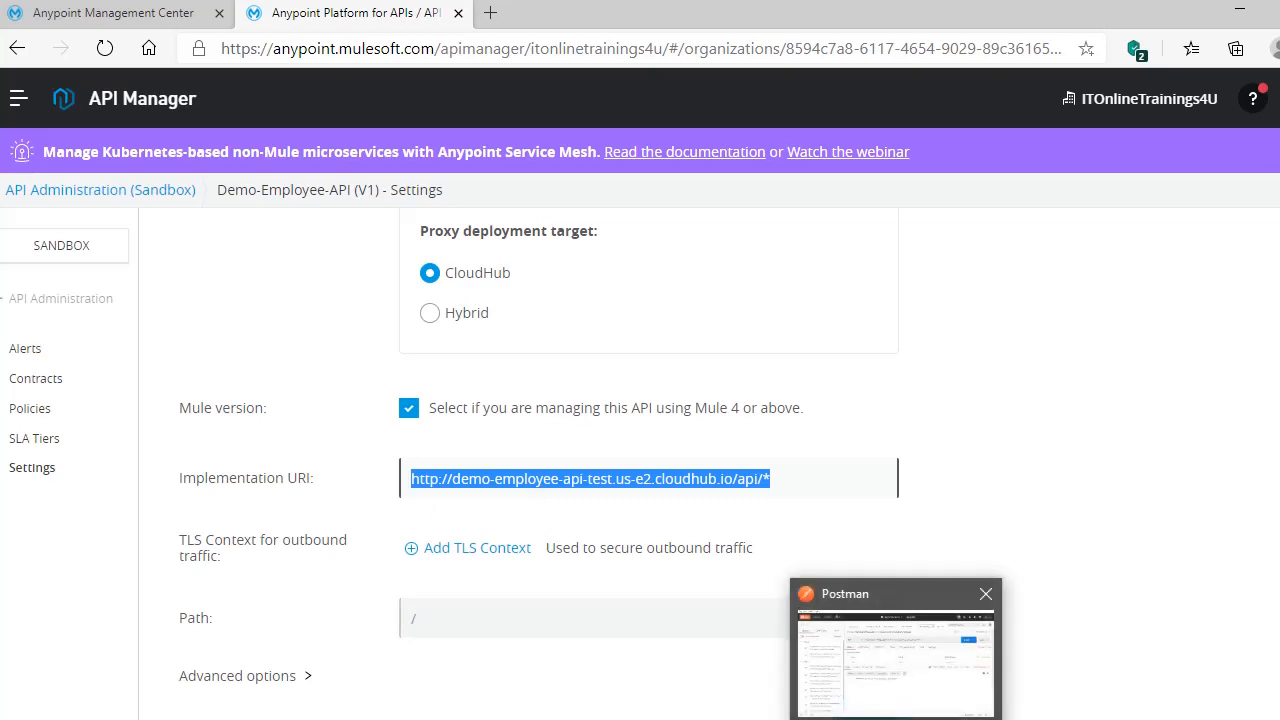
pyautogui.scroll(-1, 594, 591)
pyautogui.click(572, 543)
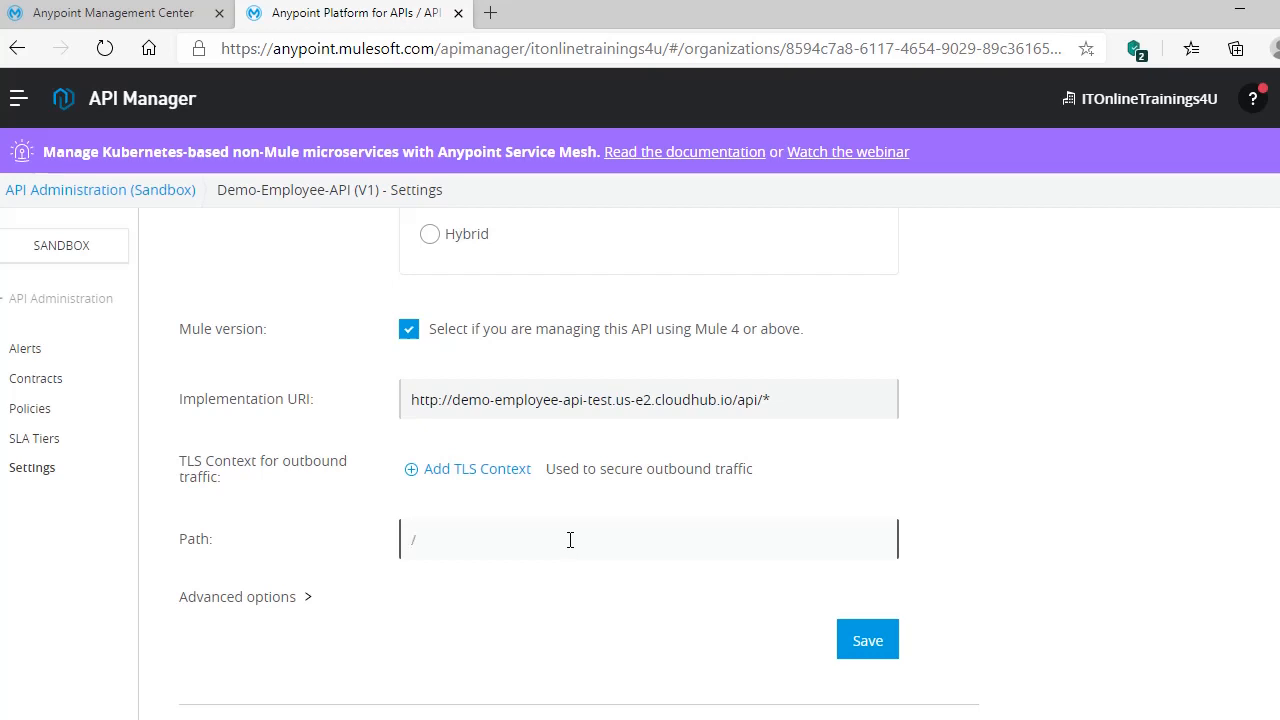
pyautogui.click(877, 657)
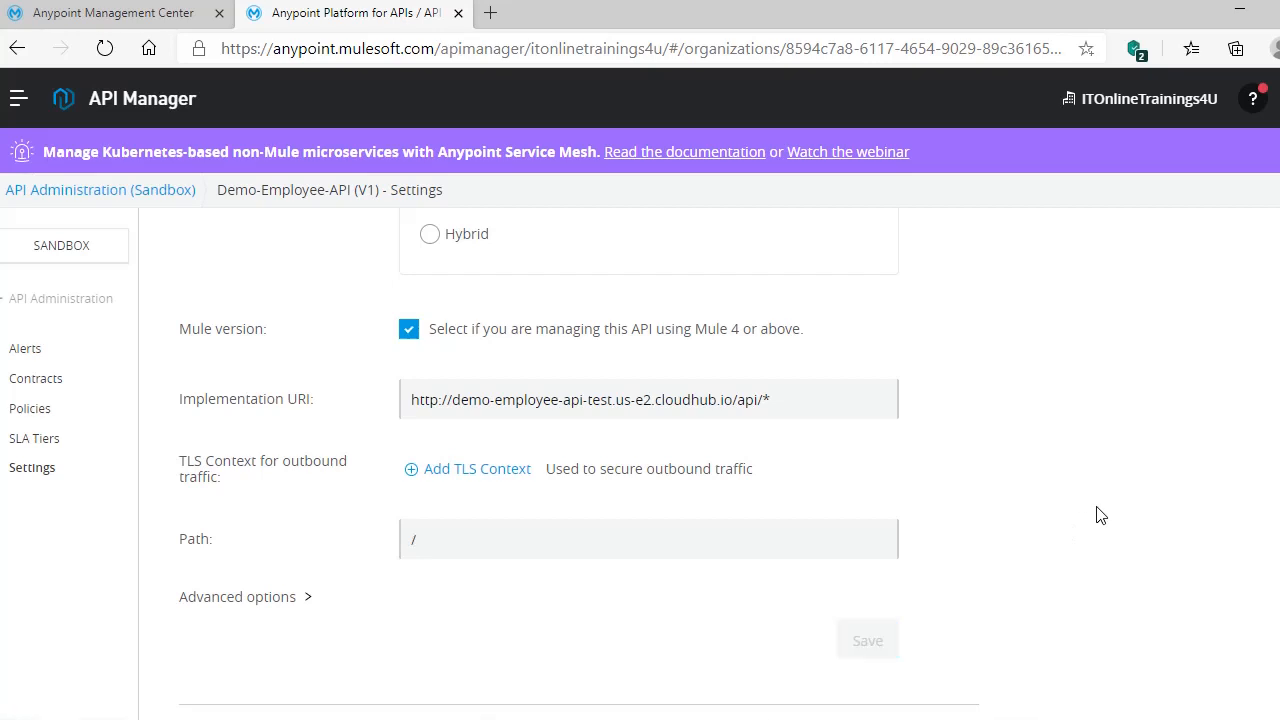
# - Select runtime version 4.3.0 in the deployment configuration of Demo-Employee-API V1
pyautogui.scroll(-3, 1100, 515)
pyautogui.scroll(4, 1094, 512)
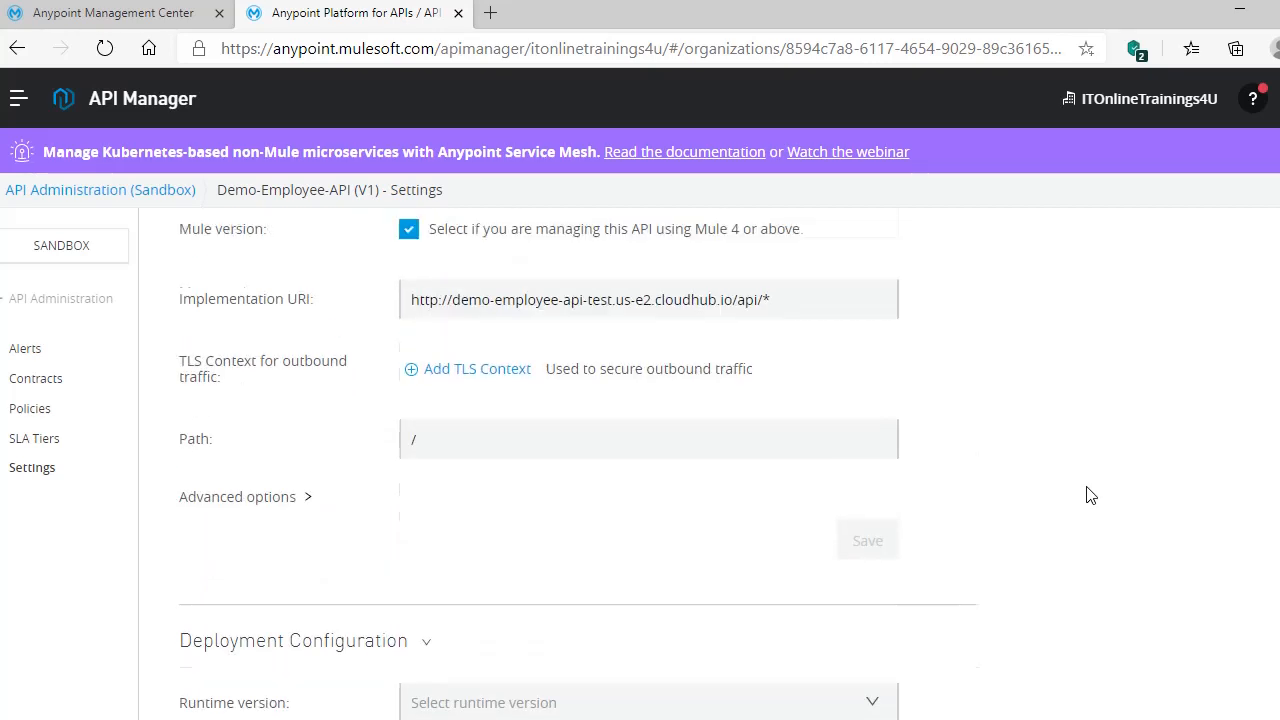
pyautogui.scroll(-4, 811, 506)
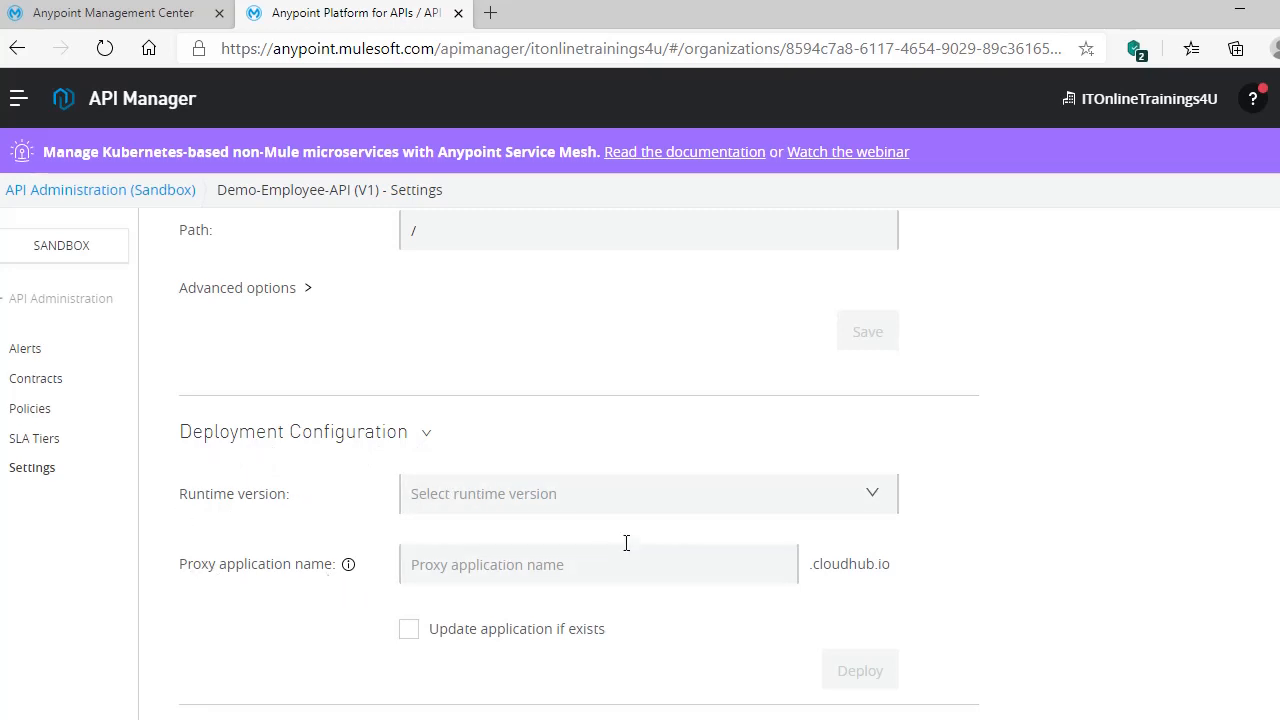
pyautogui.click(879, 503)
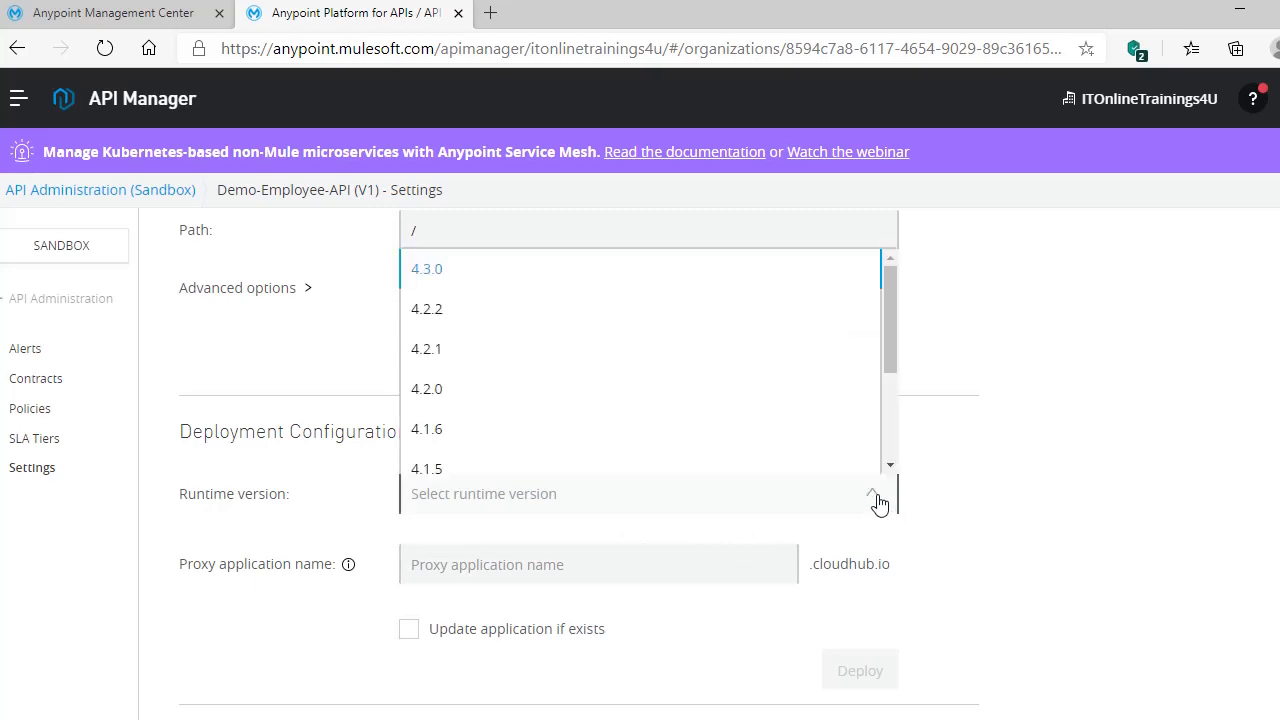
pyautogui.click(486, 279)
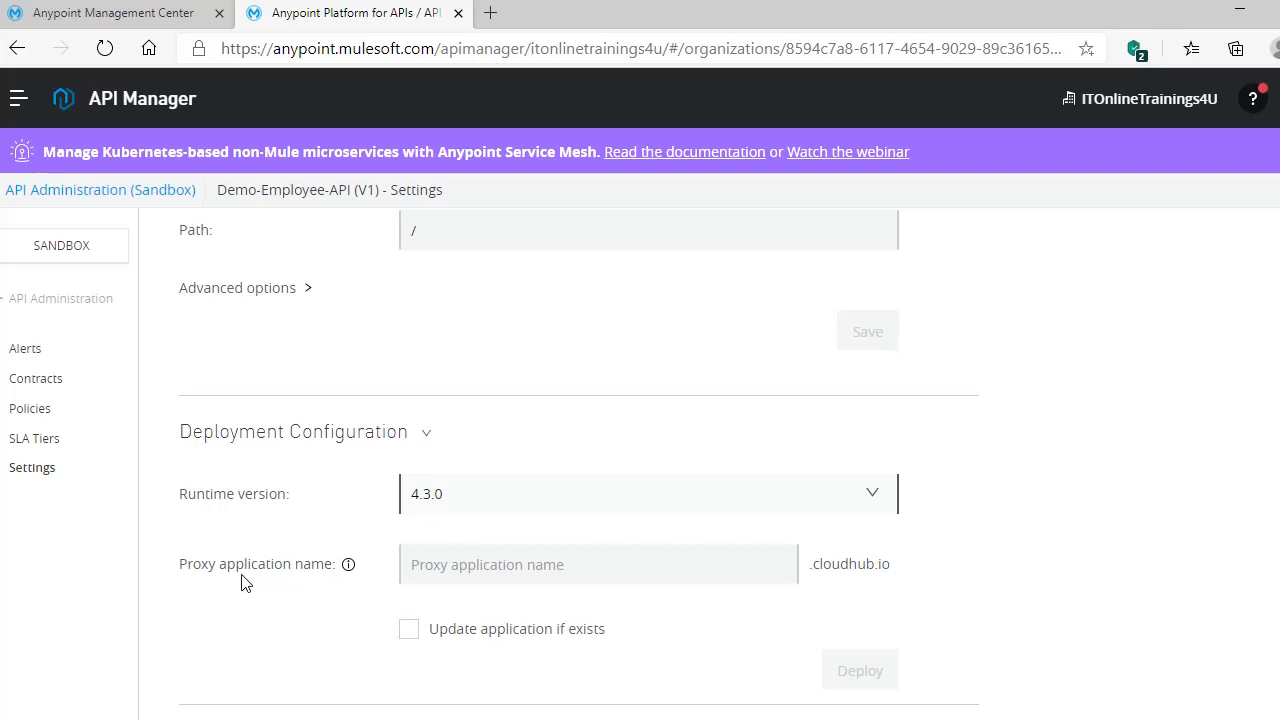
pyautogui.click(462, 572)
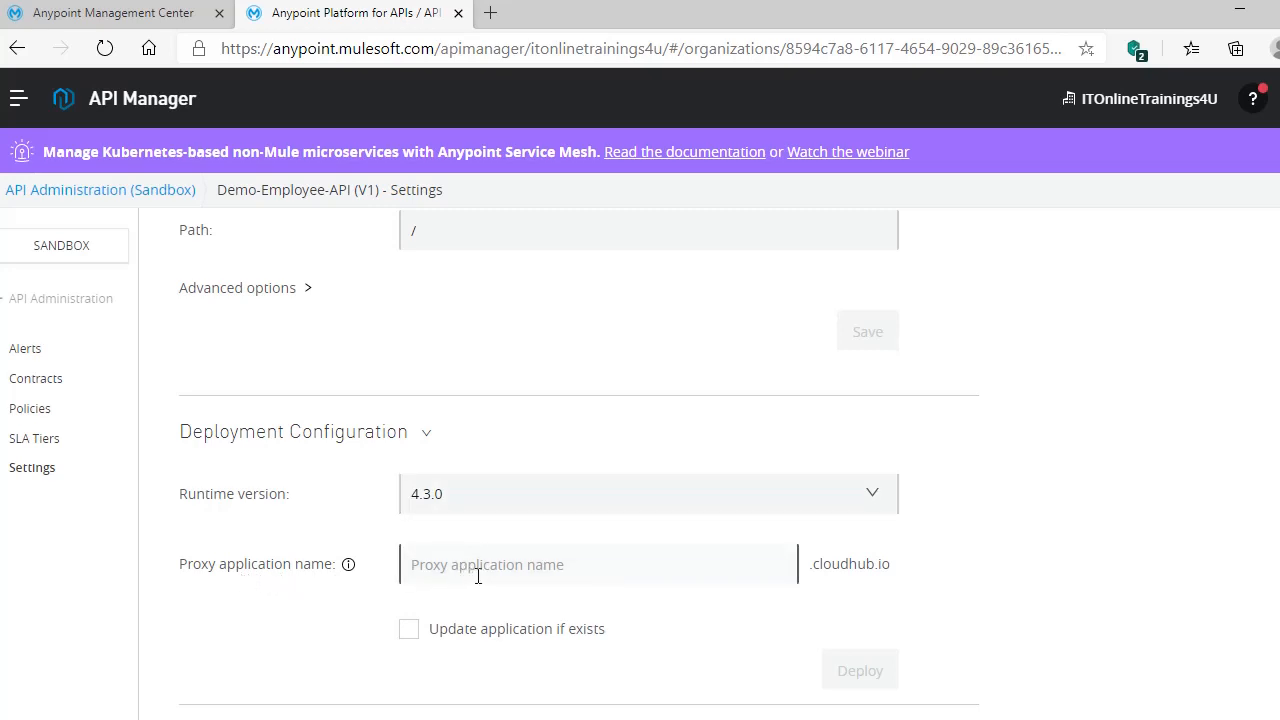
pyautogui.write('htt')
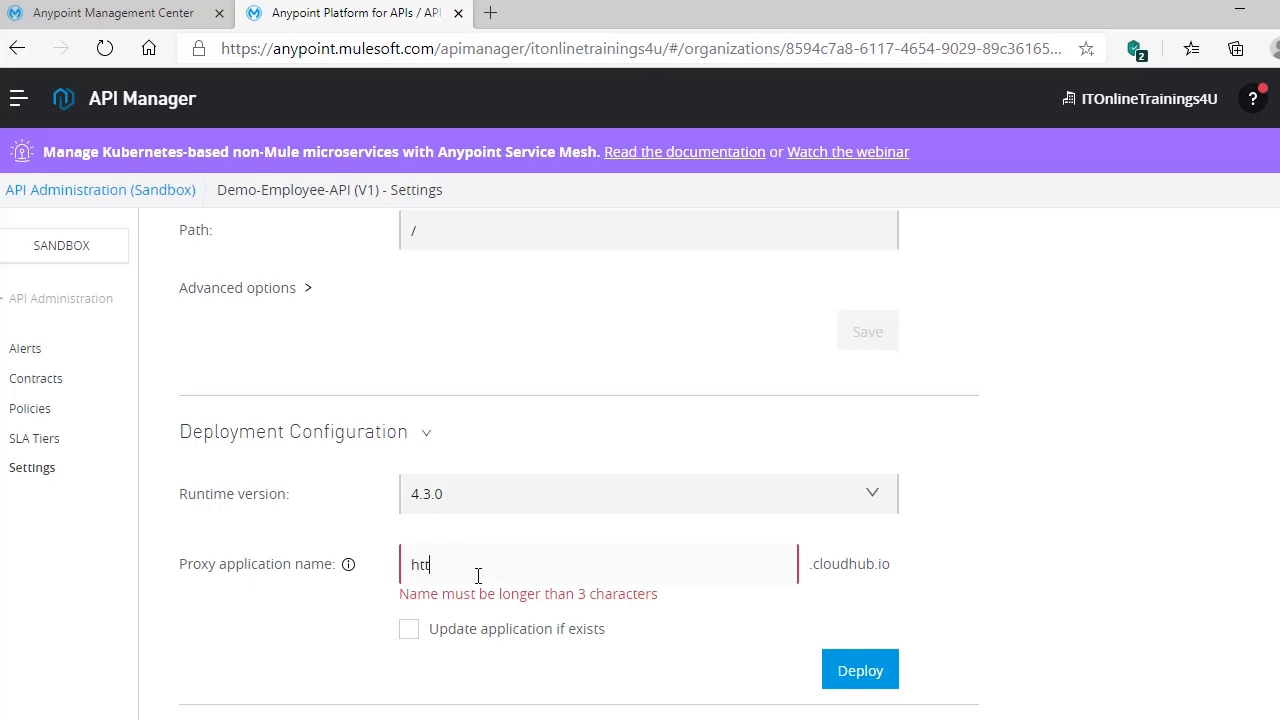
pyautogui.write('p')
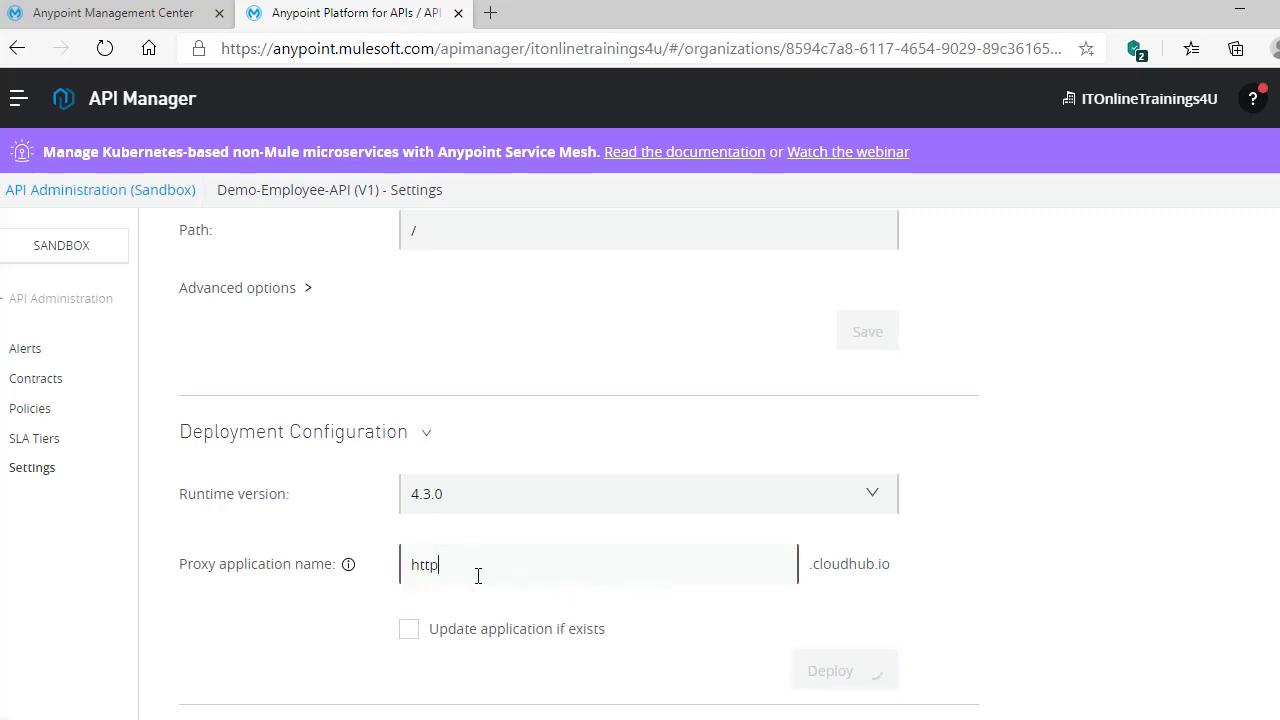
pyautogui.write('://')
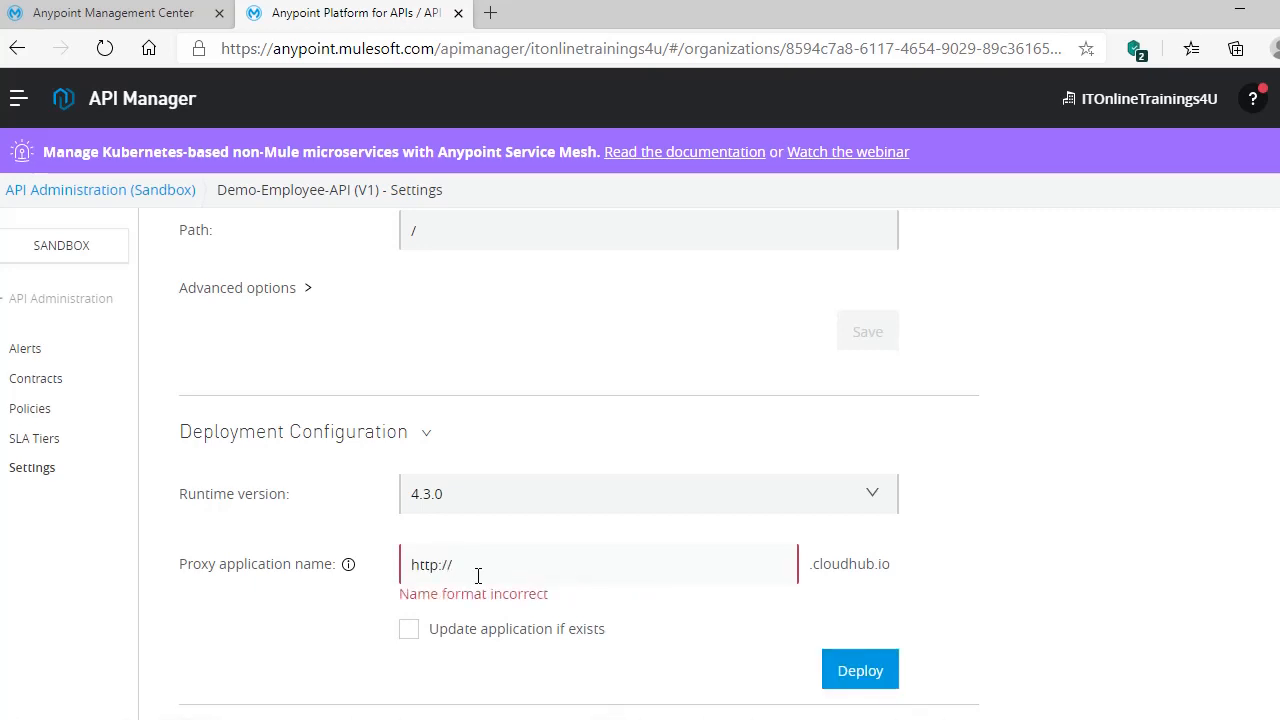
pyautogui.write('em')
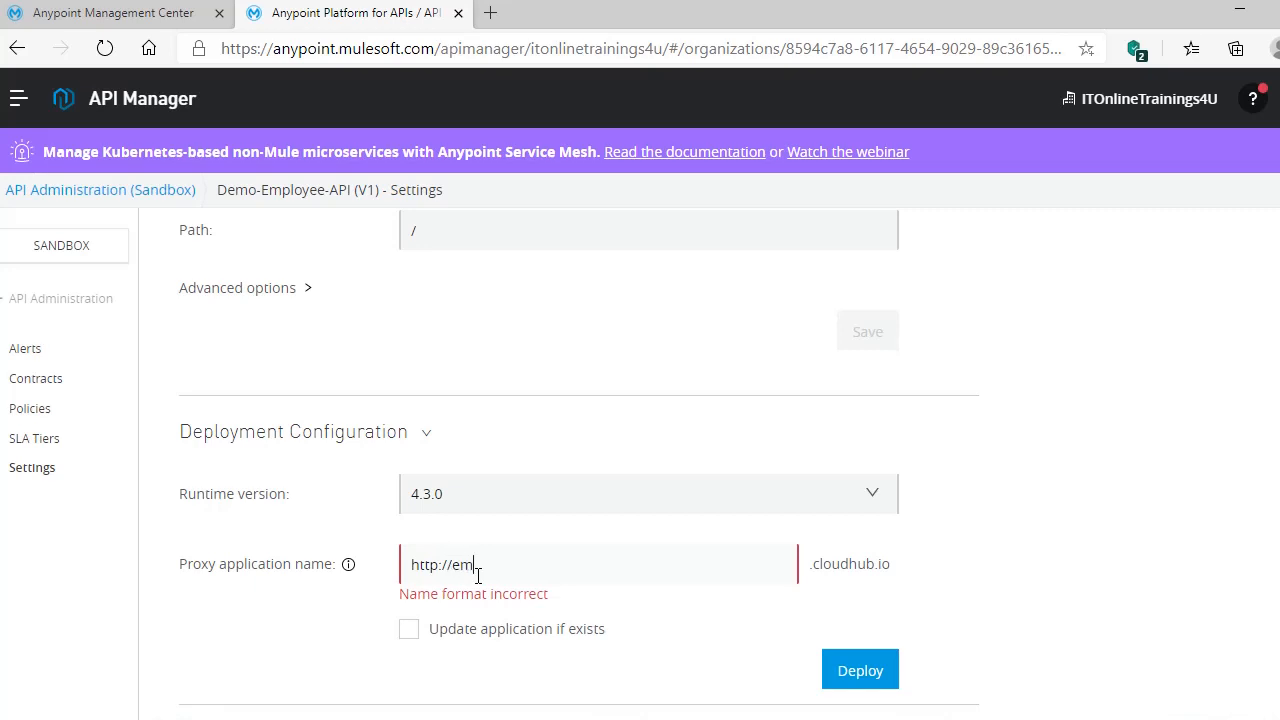
pyautogui.write('ployeesolutions-')
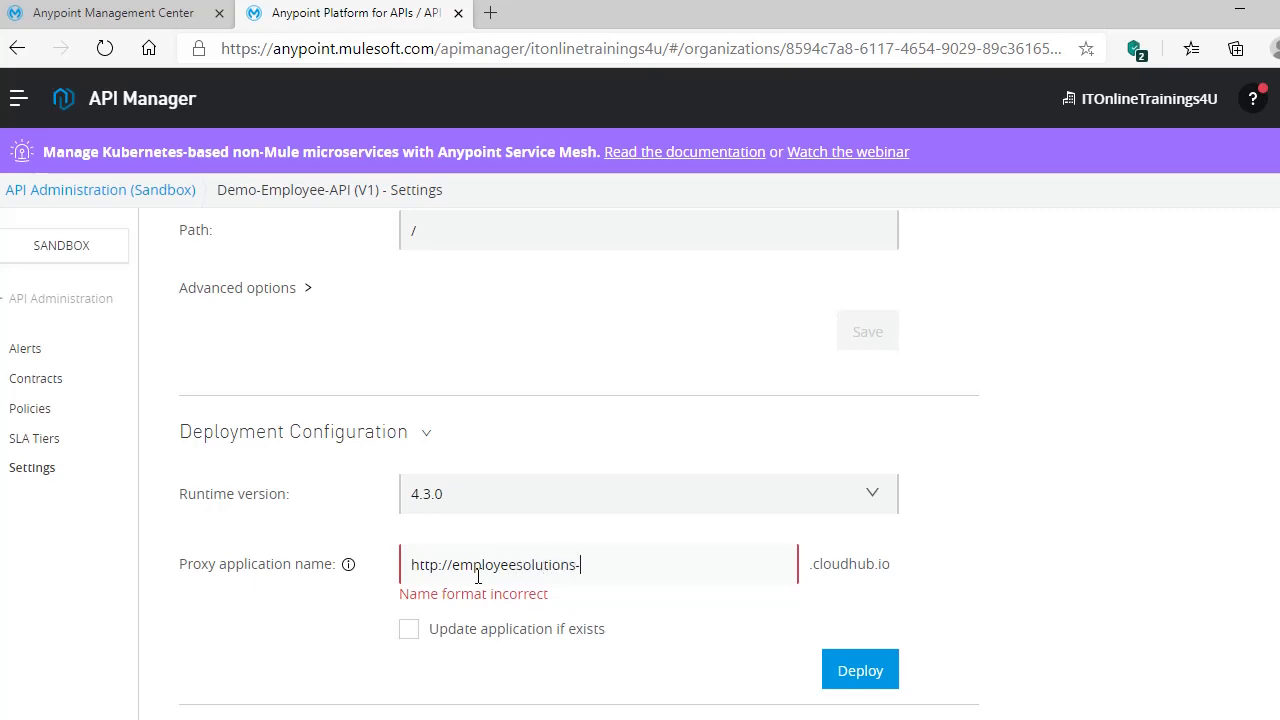
pyautogui.write('test')
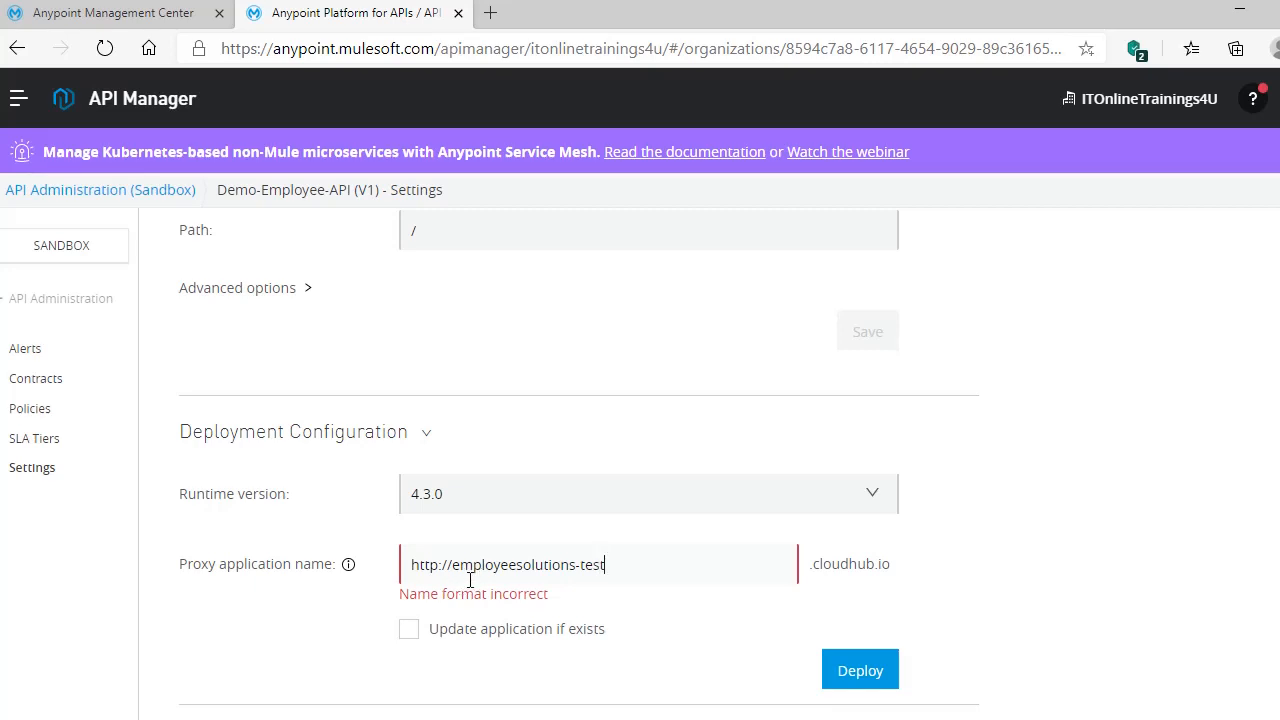
pyautogui.moveTo(453, 567); pyautogui.dragTo(390, 573)
pyautogui.moveTo(359, 572)
pyautogui.press('BackSpace')
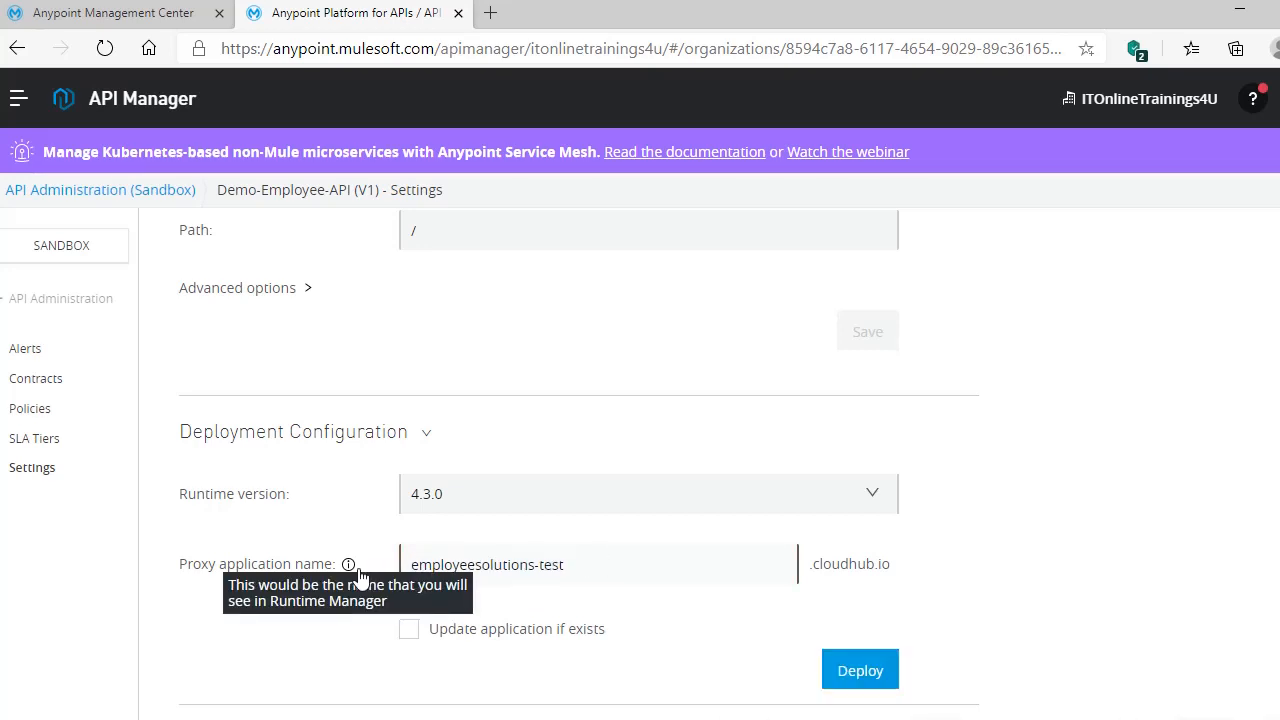
pyautogui.click(672, 557)
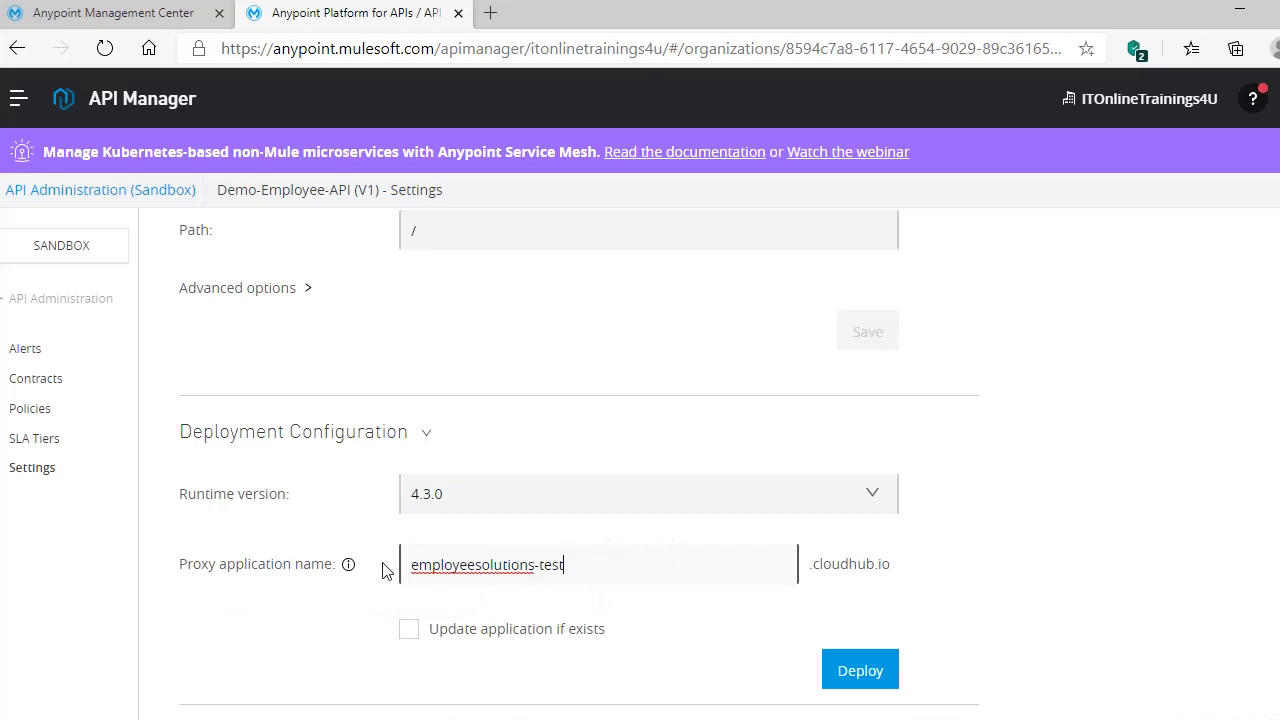
# - Compare the proxy application name with the name of the existing application in Runtime Manager and return to API Manager
pyautogui.moveTo(412, 568); pyautogui.dragTo(625, 562)
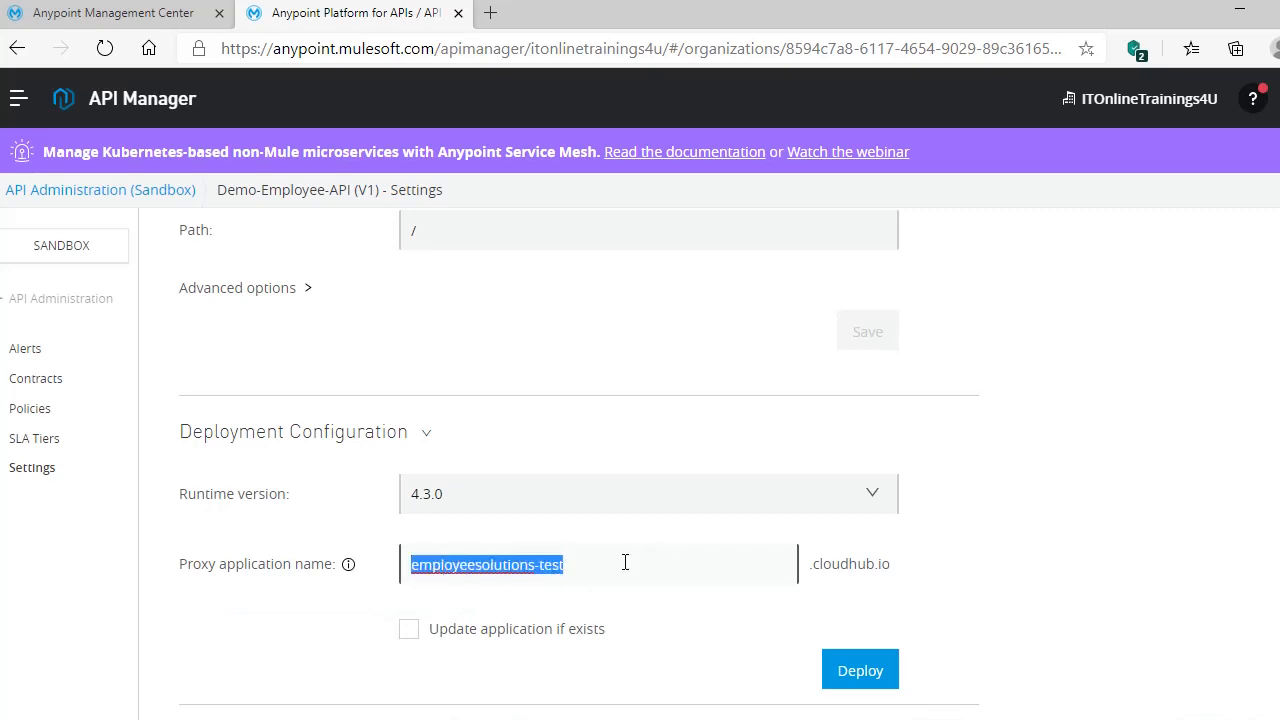
pyautogui.click(145, 20)
pyautogui.click(409, 577)
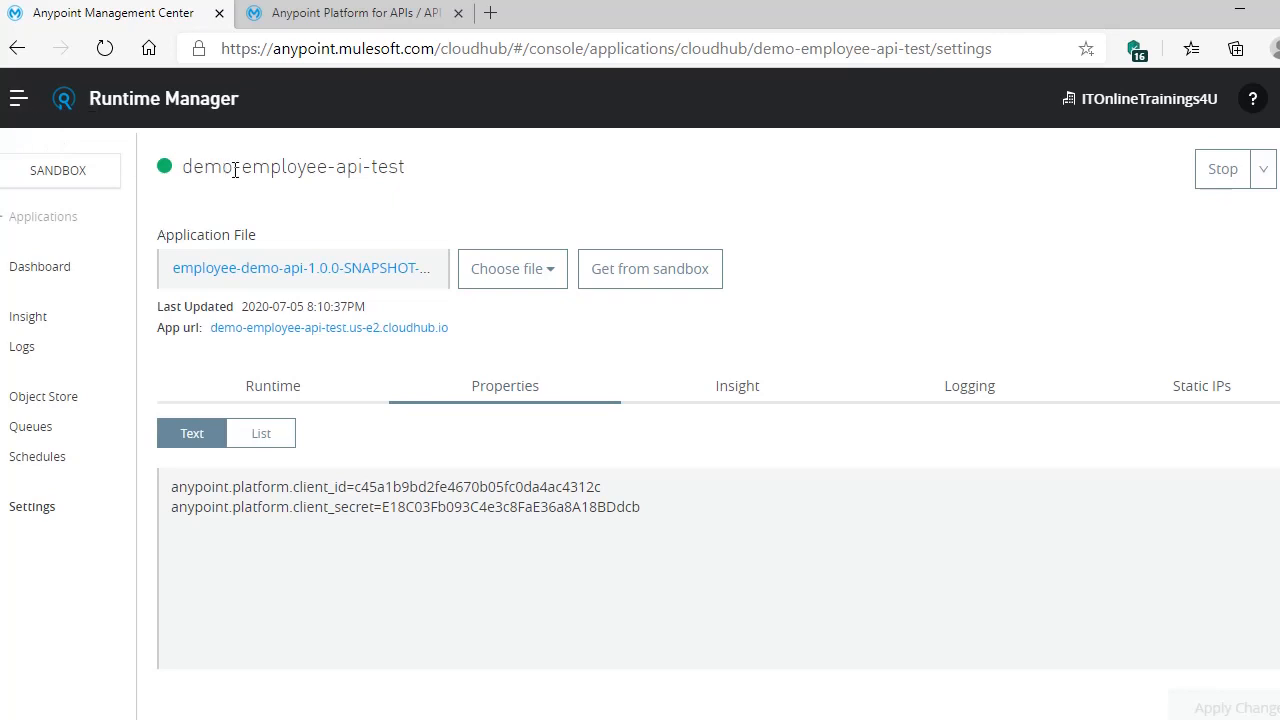
pyautogui.moveTo(408, 174); pyautogui.dragTo(209, 188)
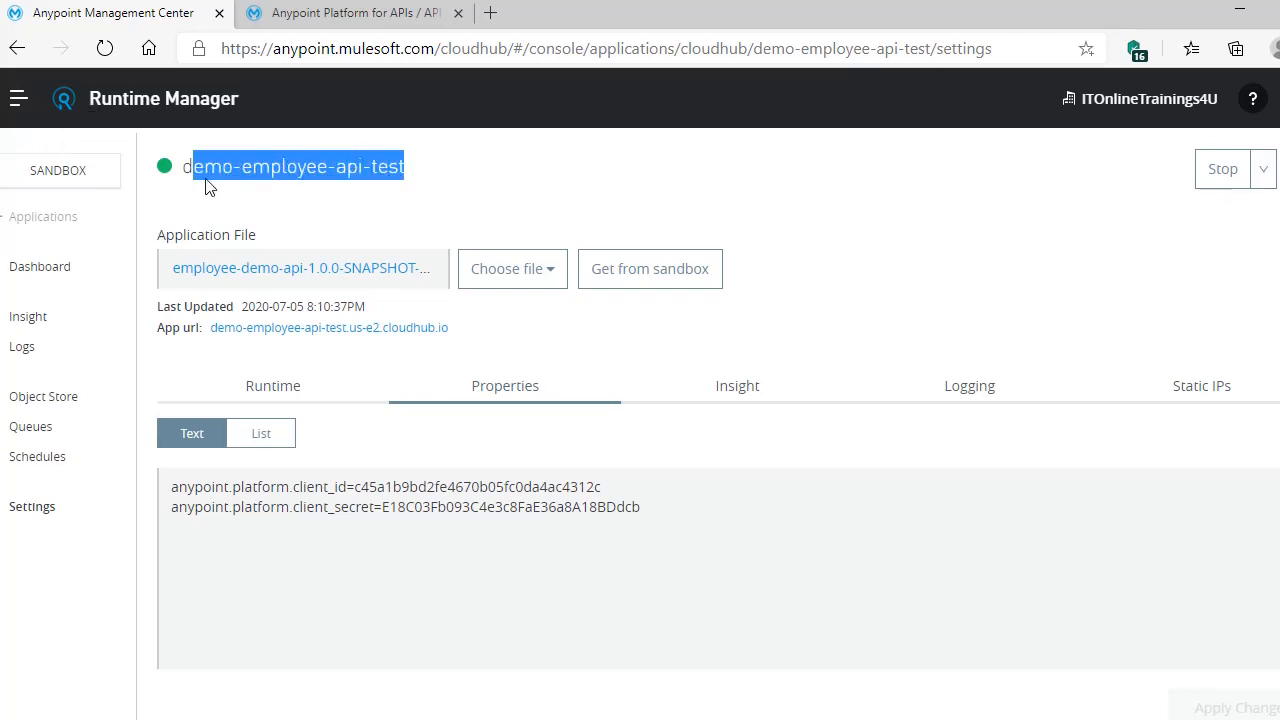
pyautogui.click(345, 14)
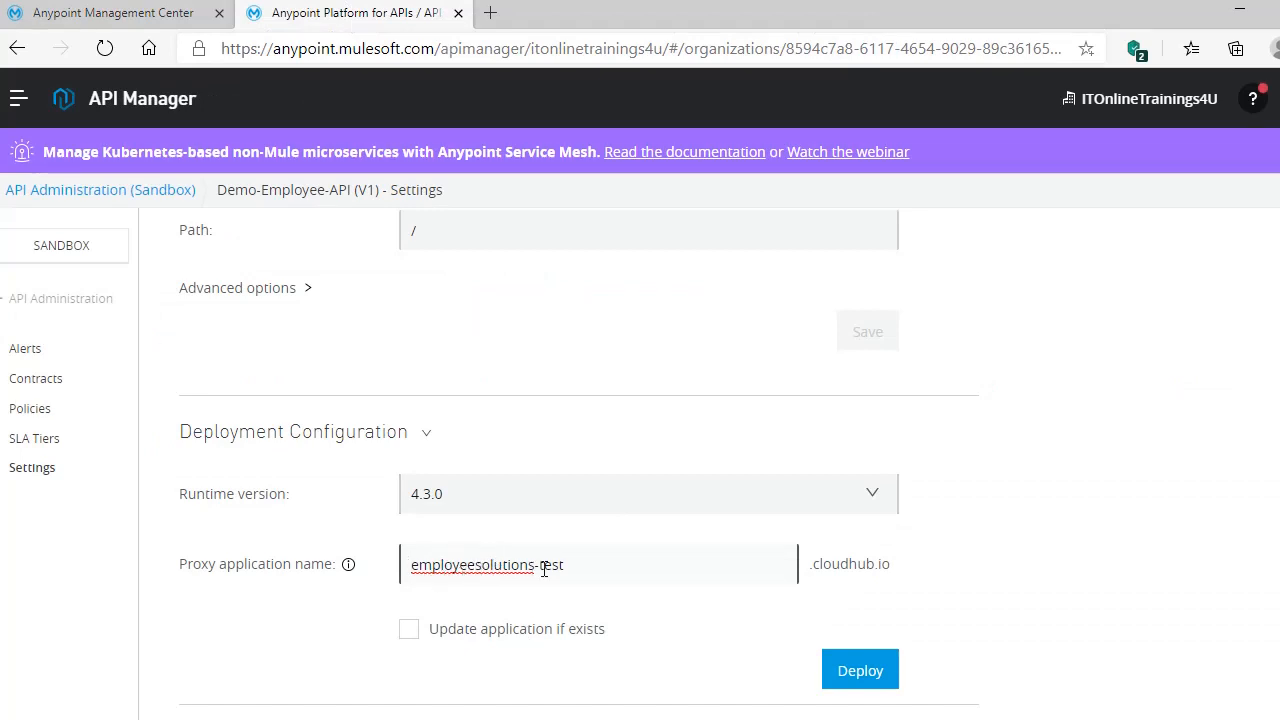
# - Enable updating the proxy application if it already exists
pyautogui.click(409, 630)
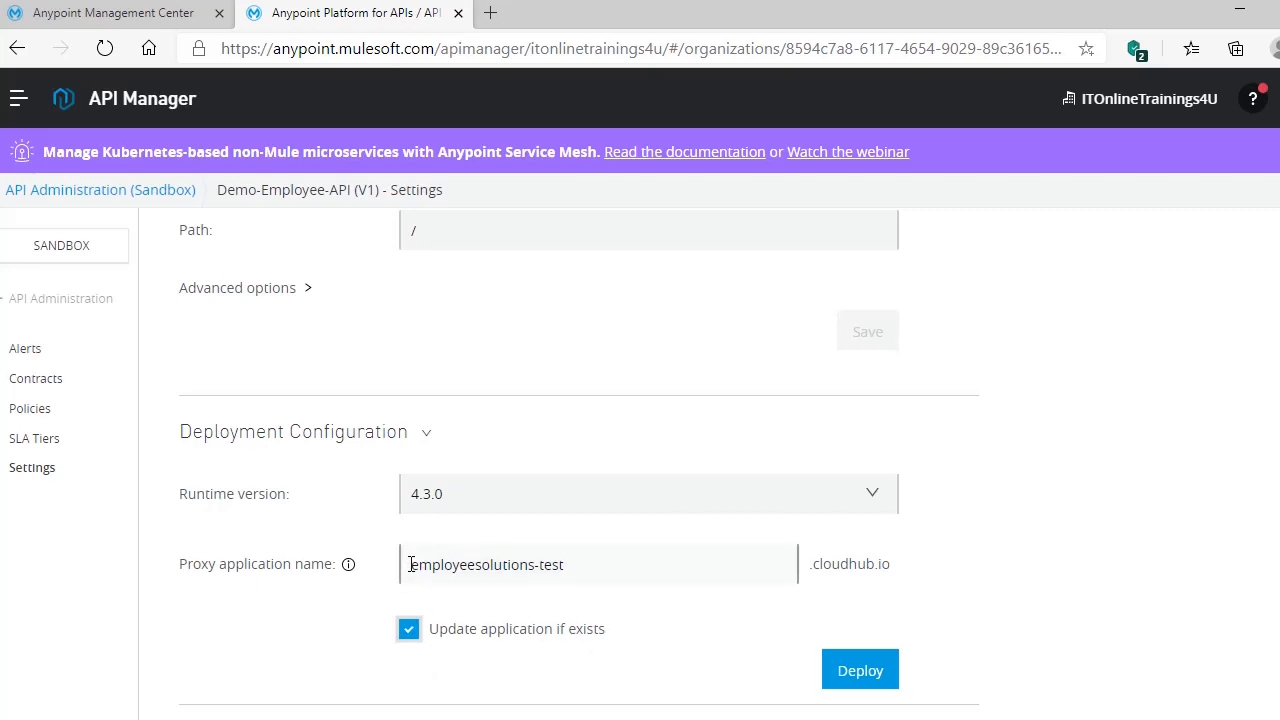
pyautogui.moveTo(411, 564); pyautogui.dragTo(570, 564)
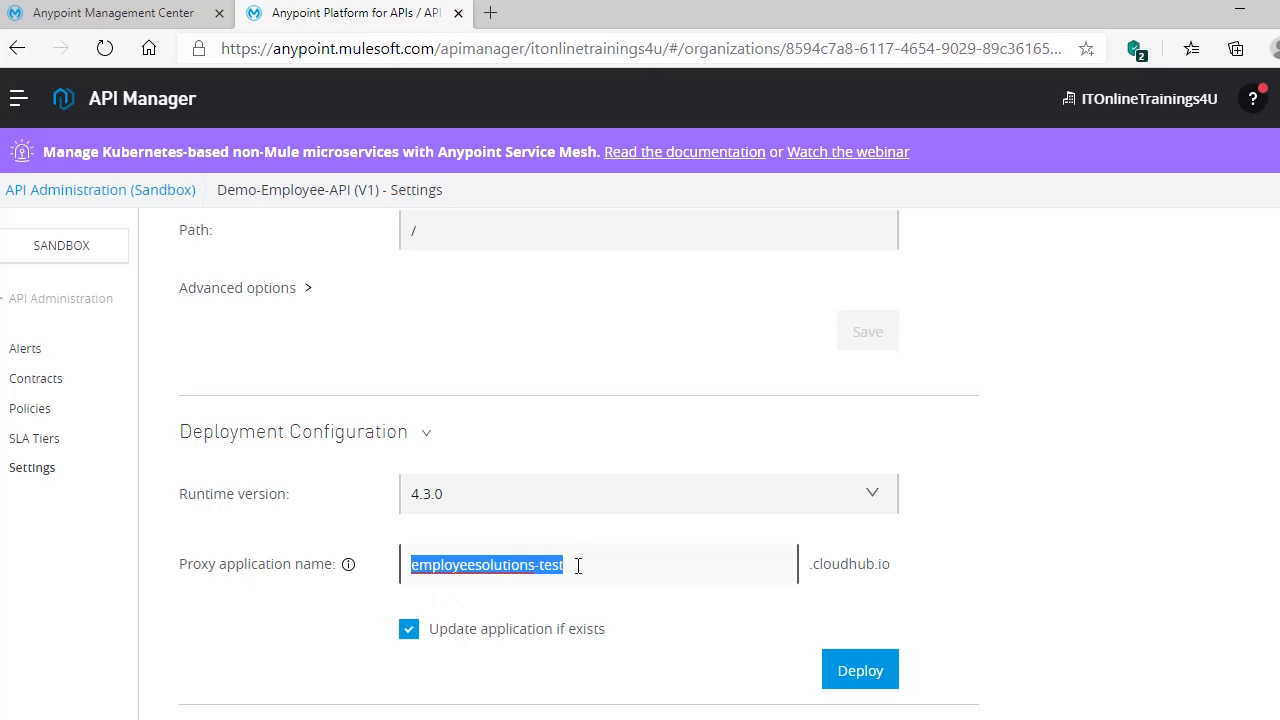
pyautogui.click(350, 614)
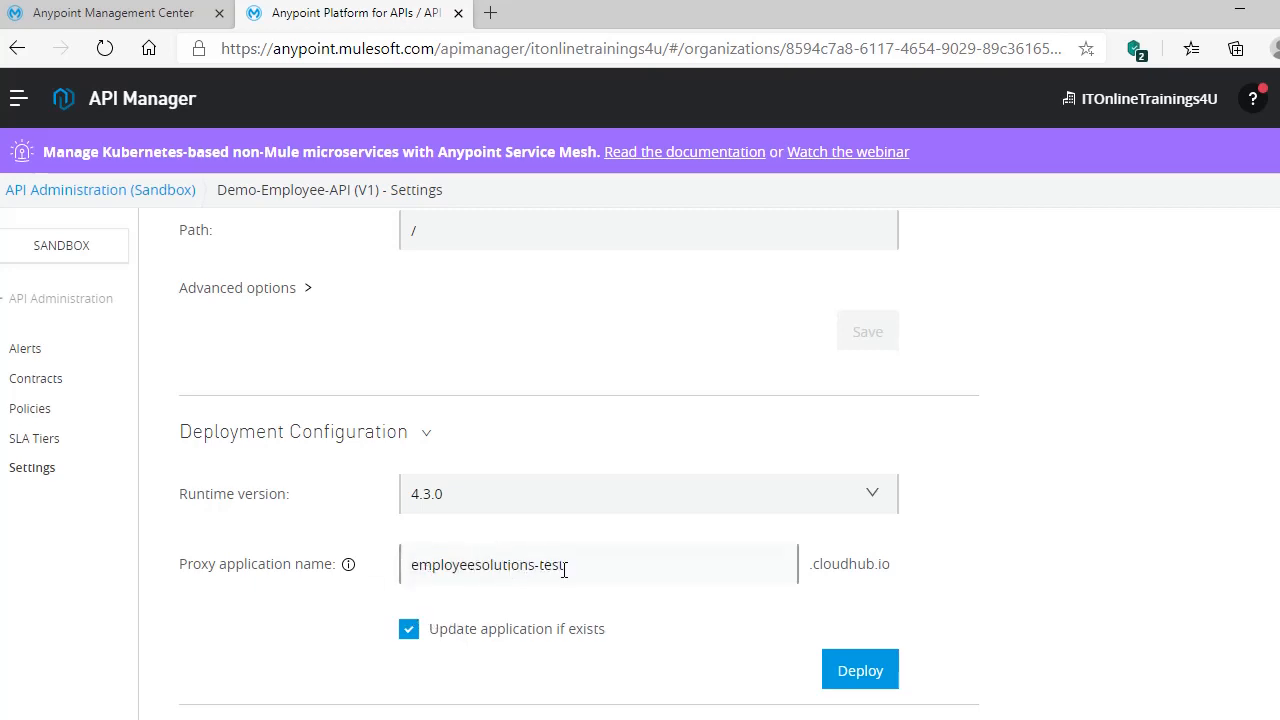
# - Review the existing applications in Runtime Manager and deploy the proxy application to CloudHub from API Manager
pyautogui.click(40, 16)
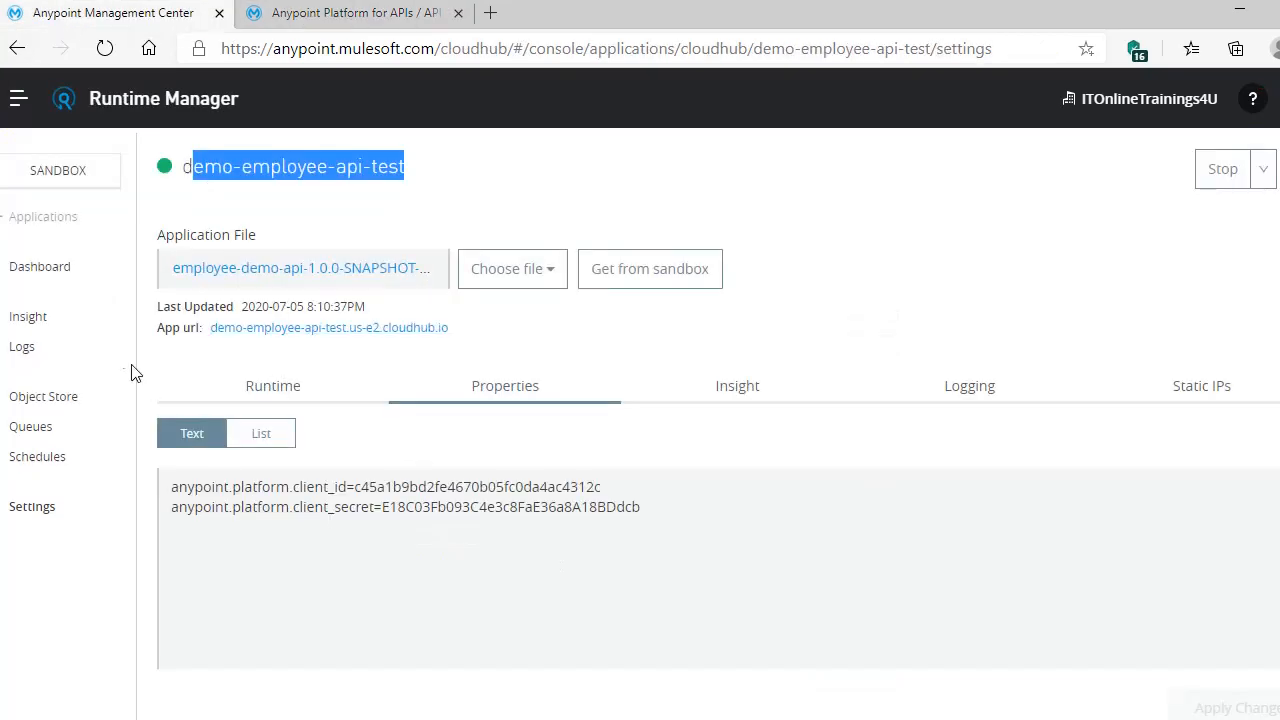
pyautogui.click(33, 222)
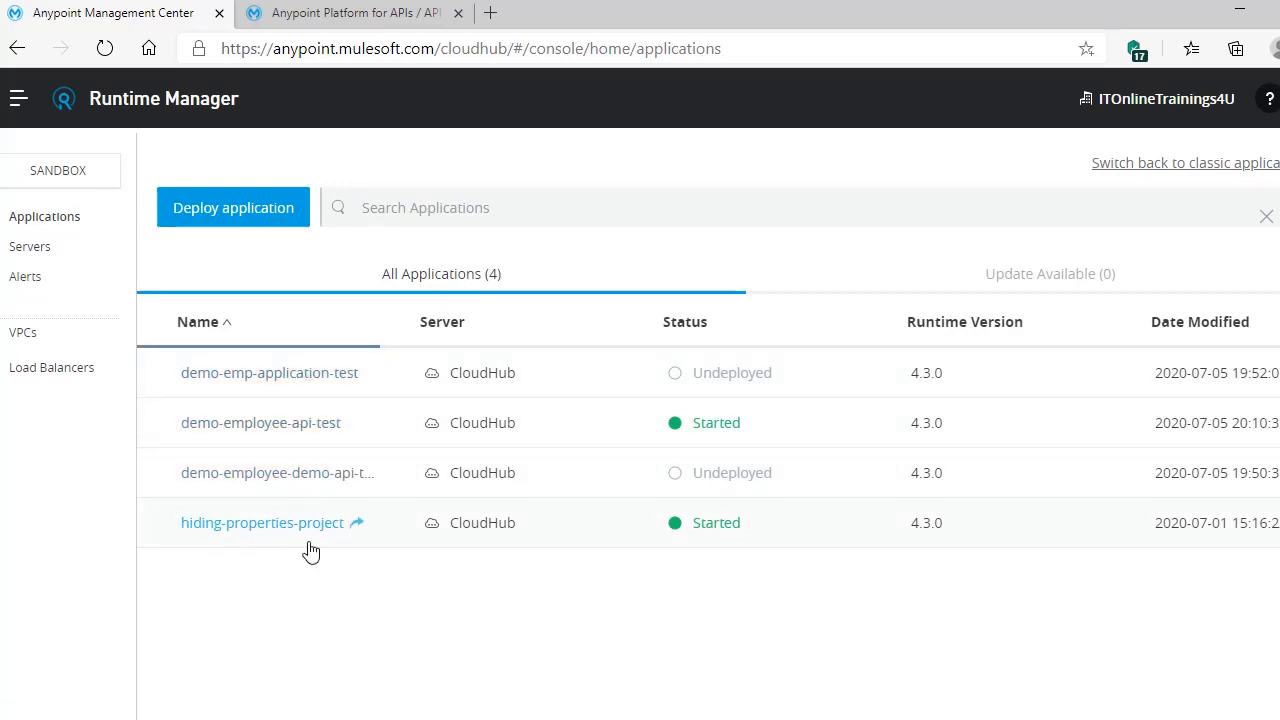
pyautogui.click(330, 16)
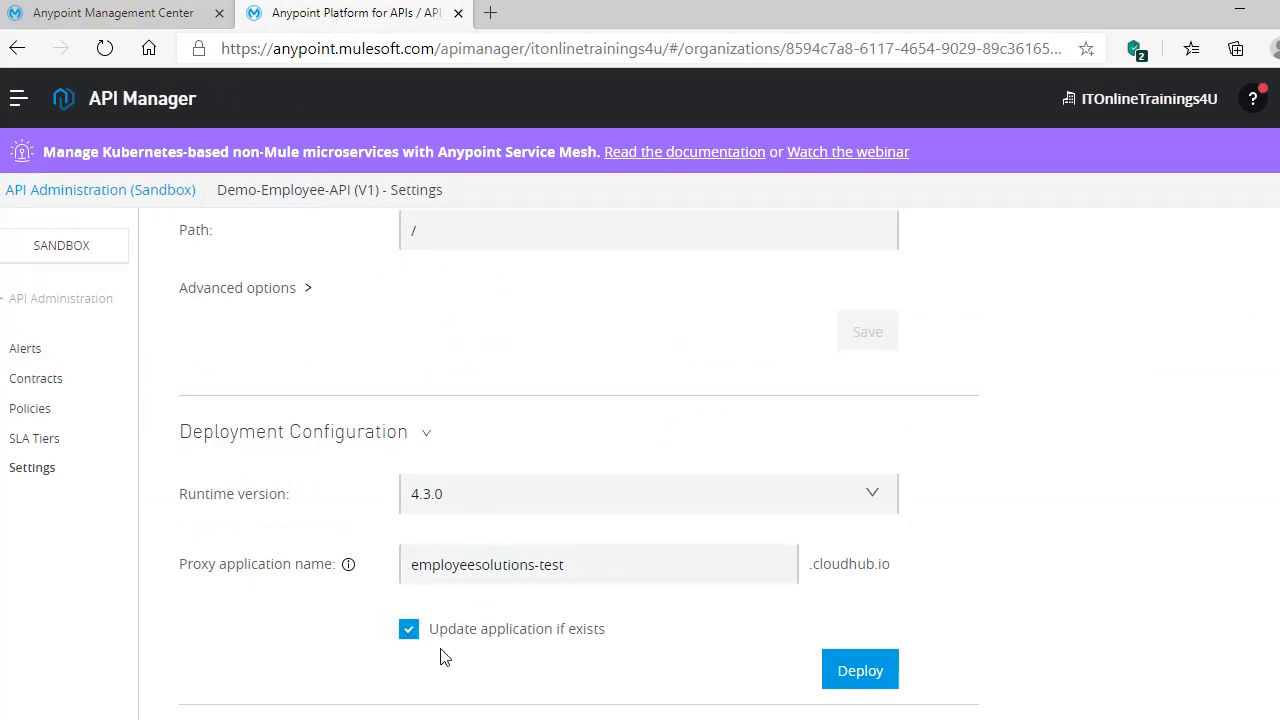
pyautogui.click(874, 687)
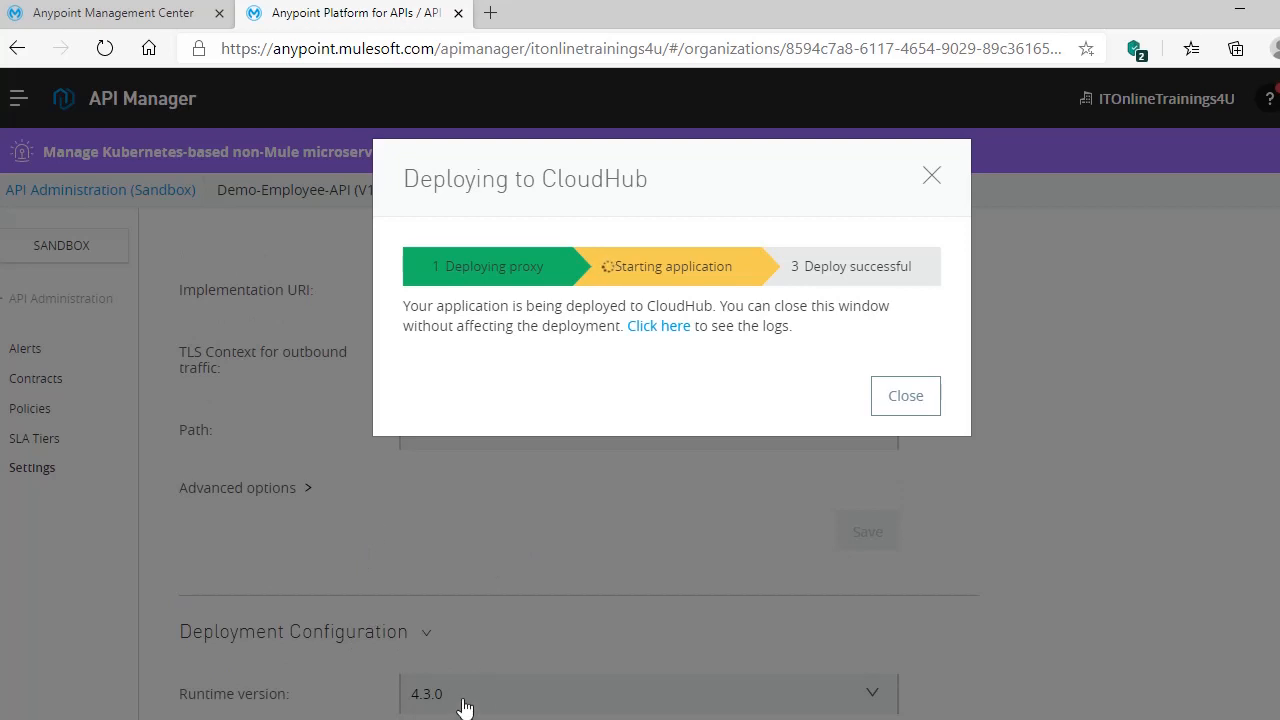
# - Check the proxy's deployment status in Runtime Manager and dismiss the finished CloudHub deployment dialog in API Manager
pyautogui.click(163, 18)
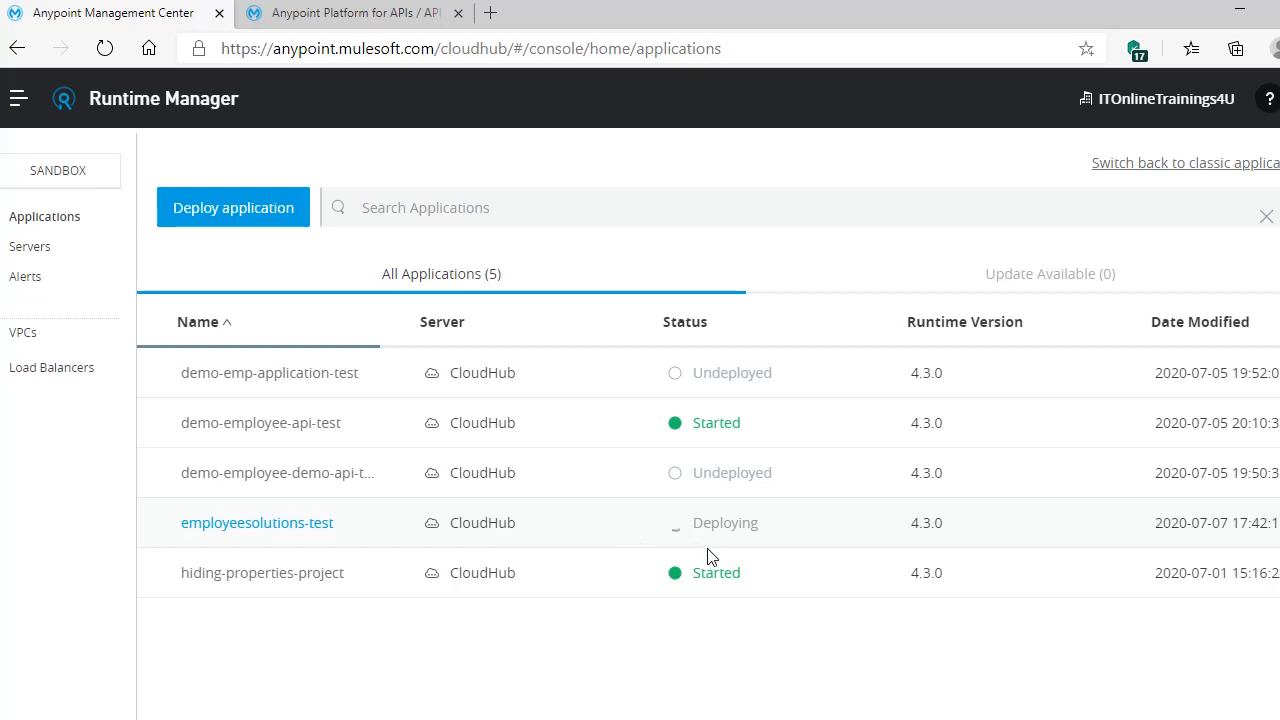
pyautogui.click(318, 12)
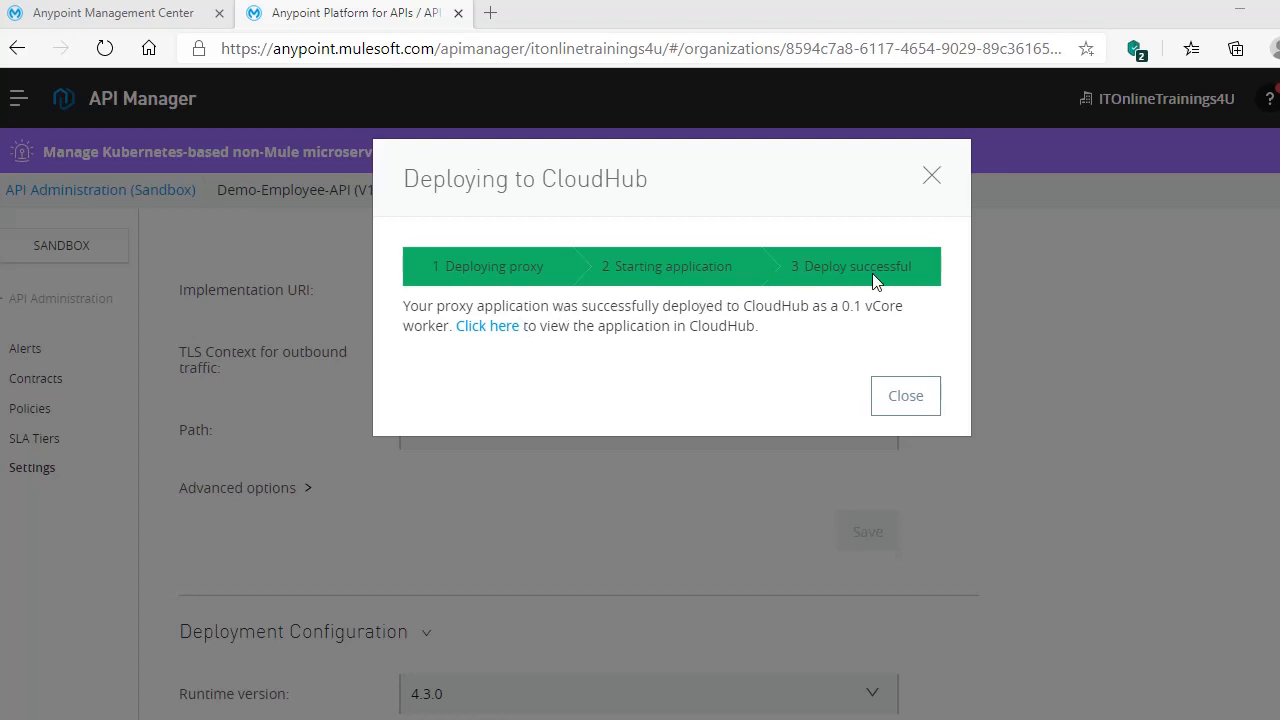
pyautogui.click(906, 398)
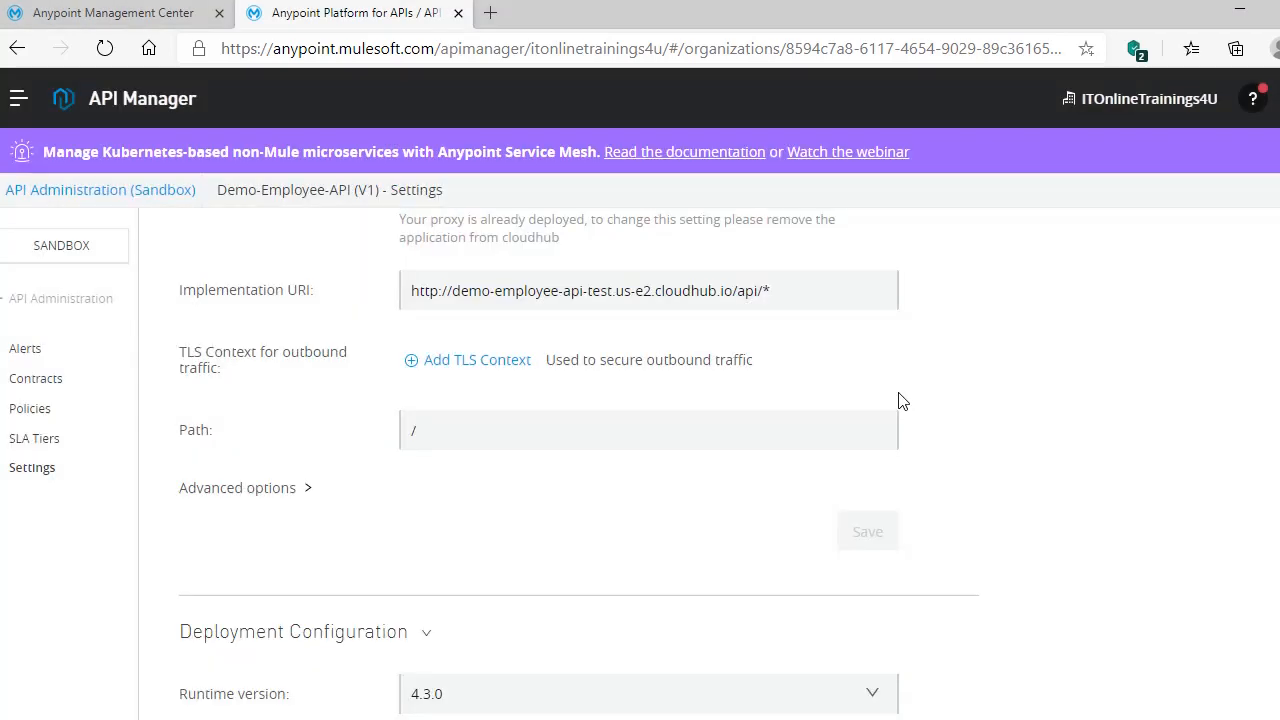
# - Open the employeesolutions-test application in Runtime Manager and create a new blank GET request in Postman
pyautogui.click(178, 22)
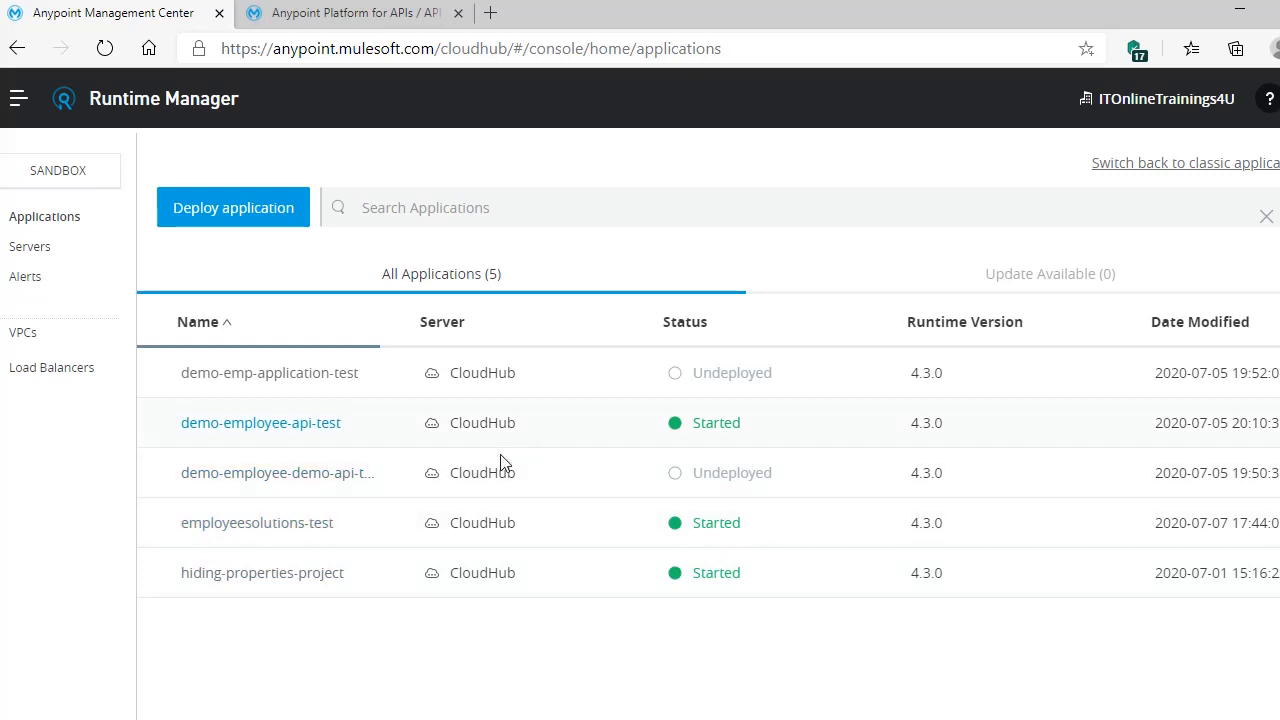
pyautogui.click(305, 529)
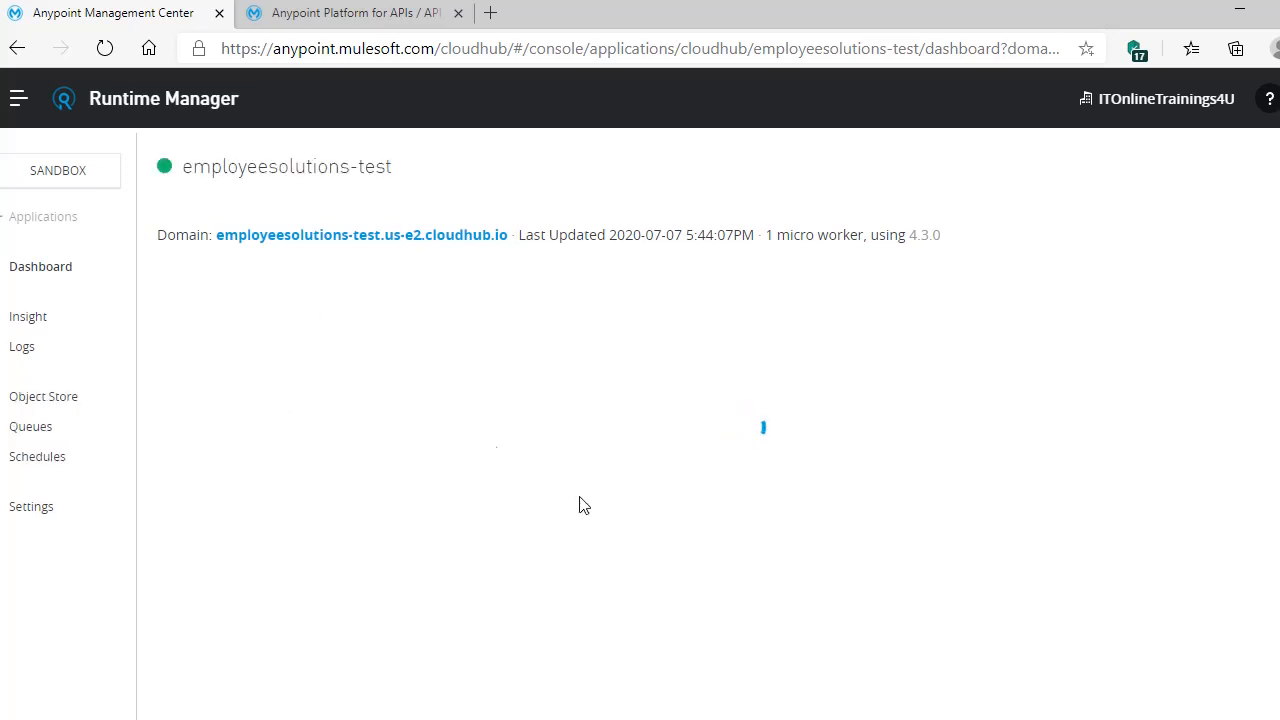
pyautogui.hotkey('alt', 'Tab')
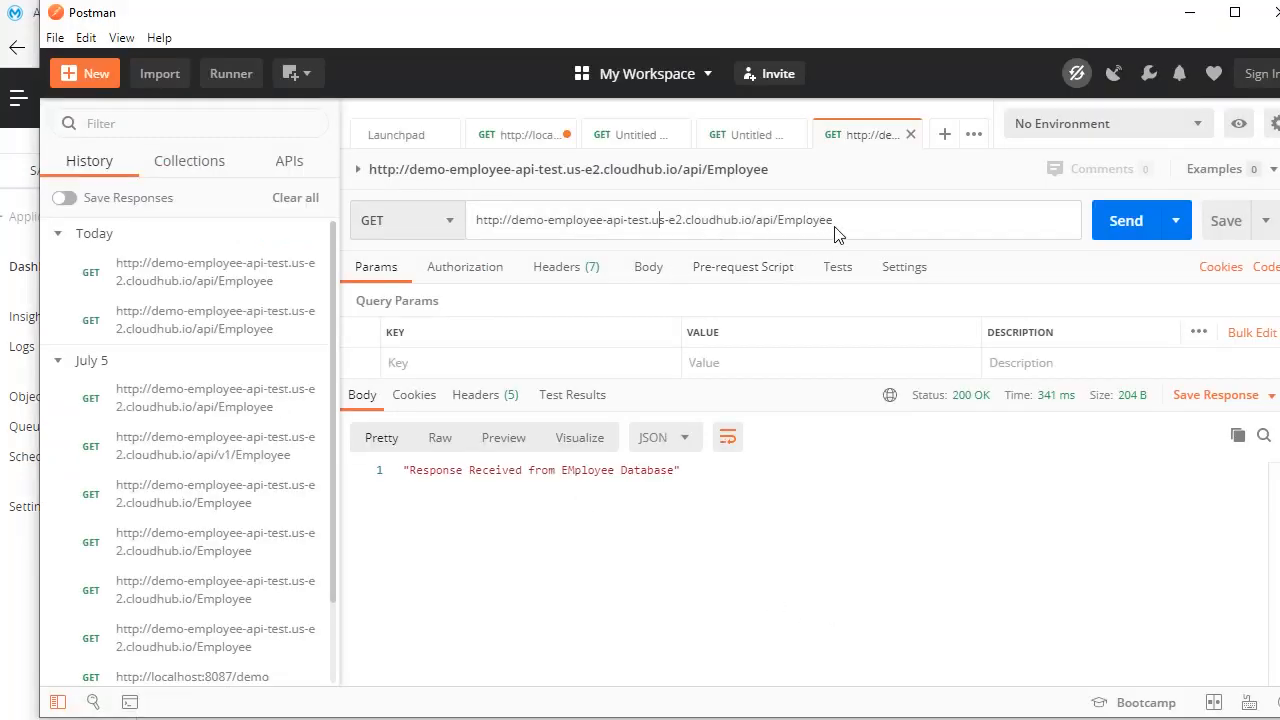
pyautogui.moveTo(832, 219); pyautogui.dragTo(476, 221)
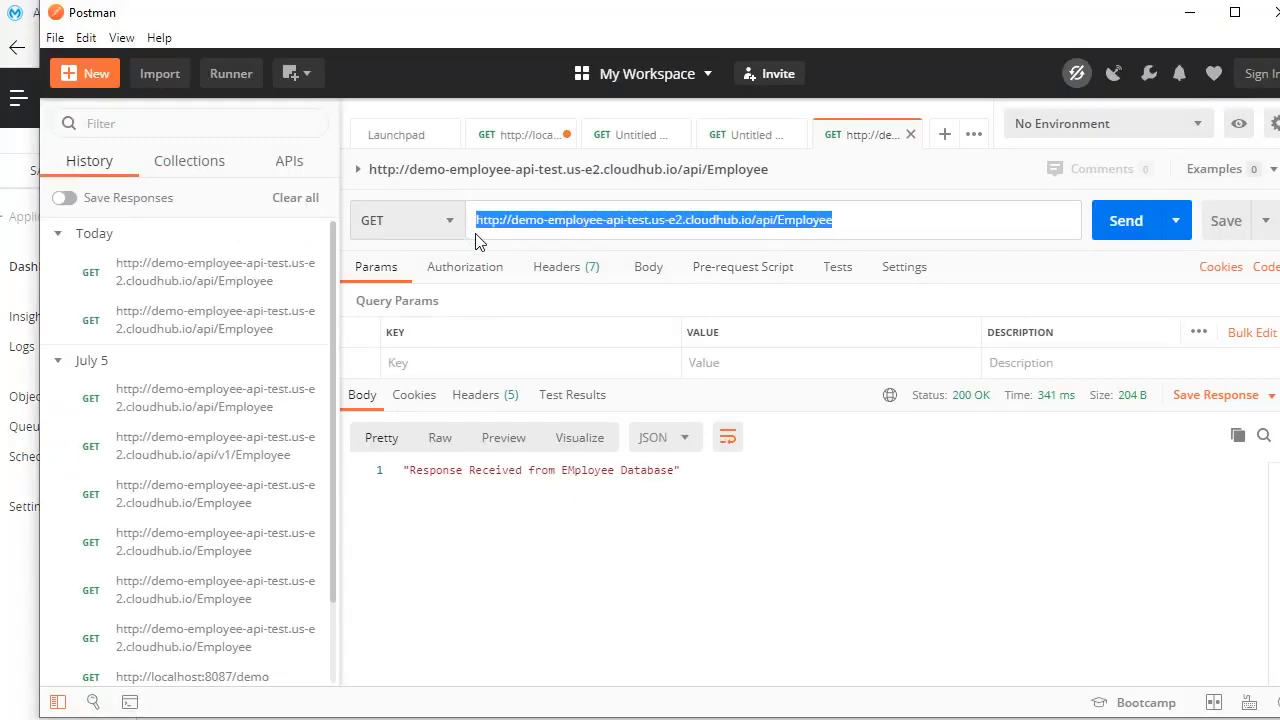
pyautogui.click(941, 140)
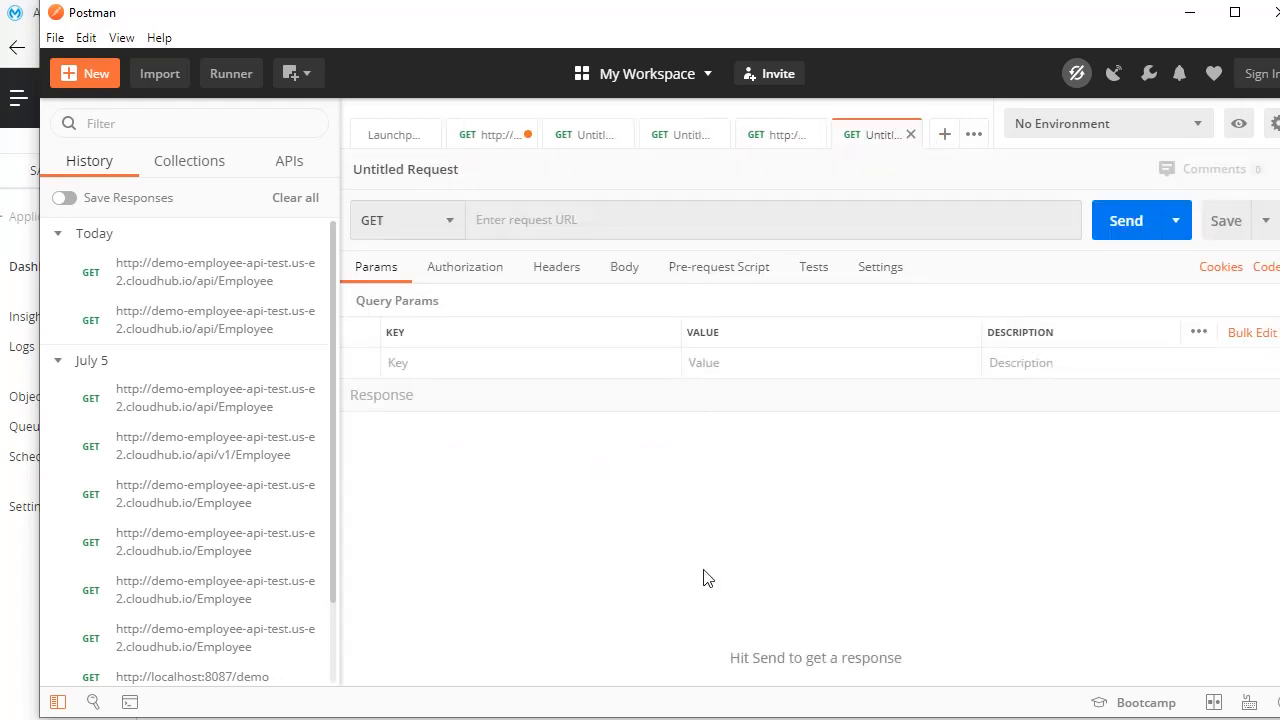
# - Return to the browser, open the settings of employeesolutions-test and review the proxy's deployment configuration in API Manager
pyautogui.hotkey('alt', 'Tab')
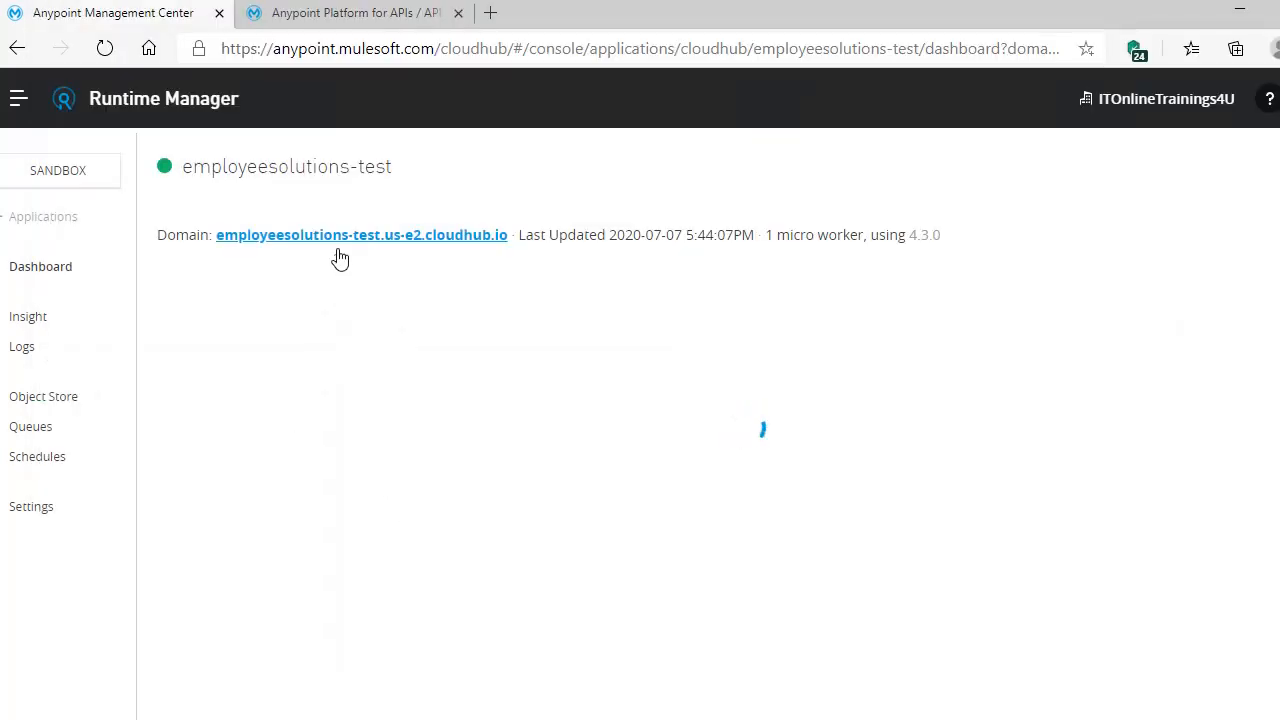
pyautogui.click(36, 515)
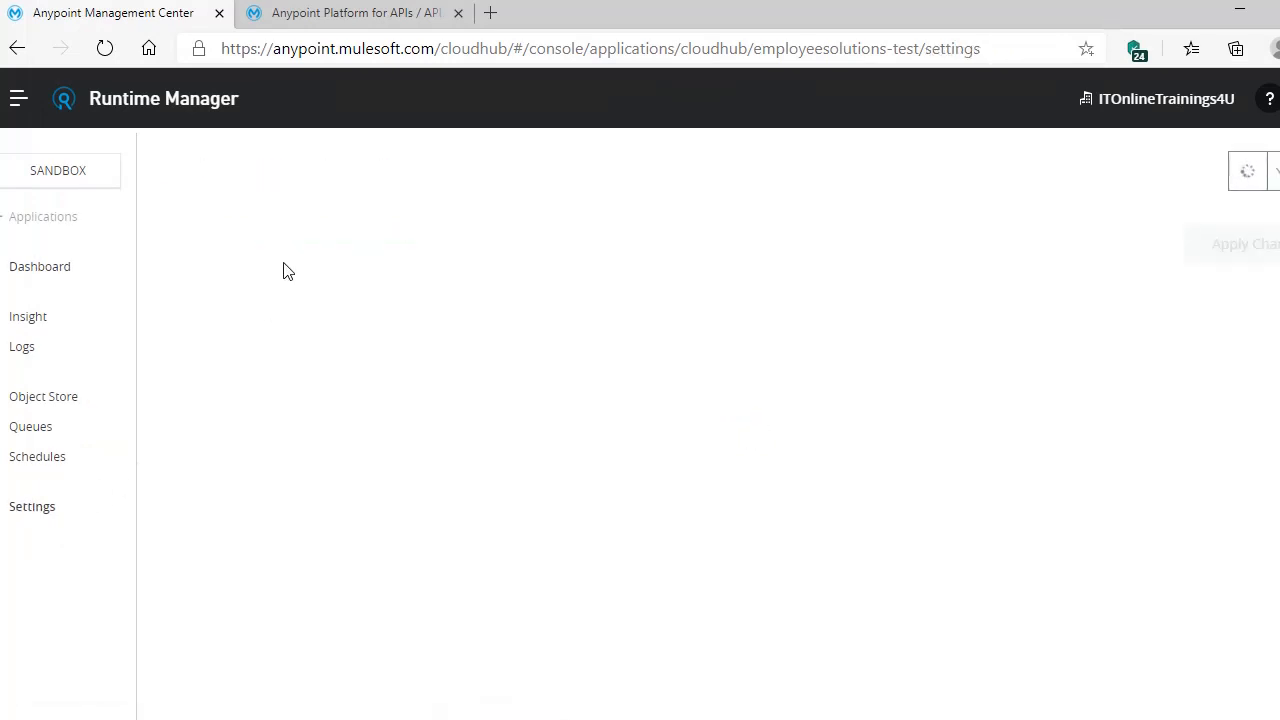
pyautogui.click(350, 20)
pyautogui.scroll(-2, 634, 434)
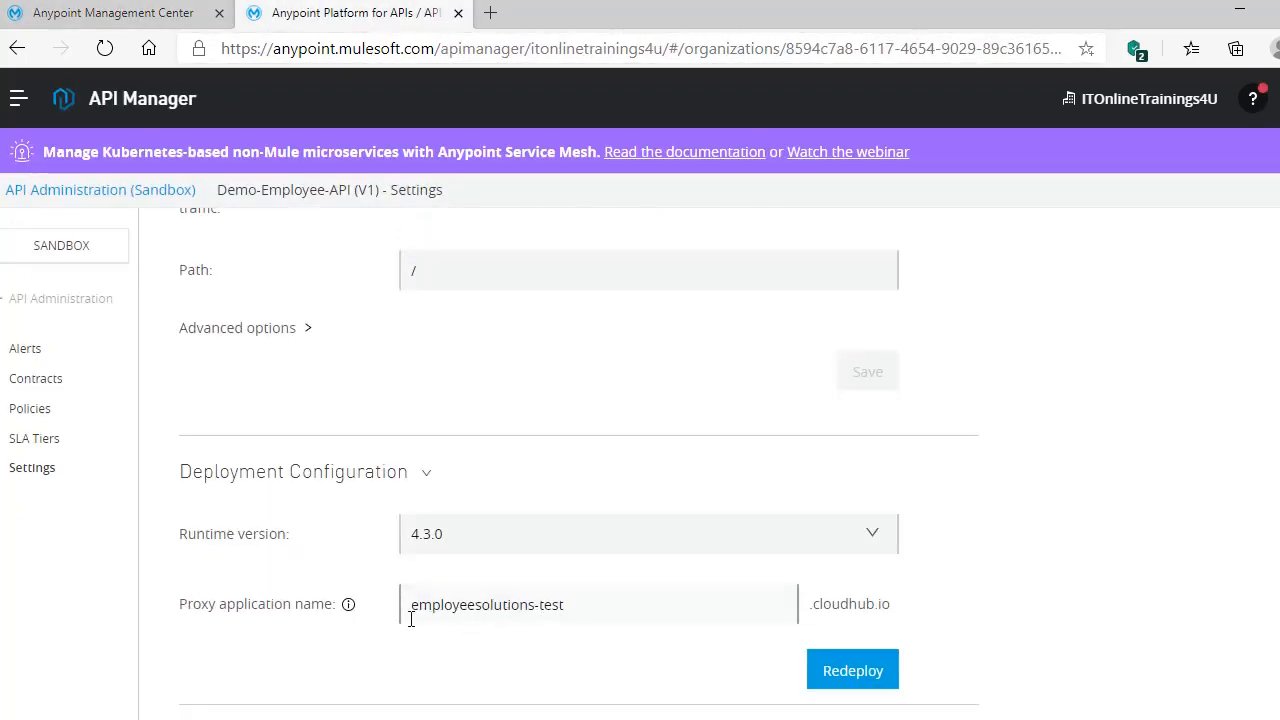
# - Review the proxy's implementation URI in API Manager and copy the employeesolutions-test app URL from Runtime Manager
pyautogui.scroll(2, 631, 526)
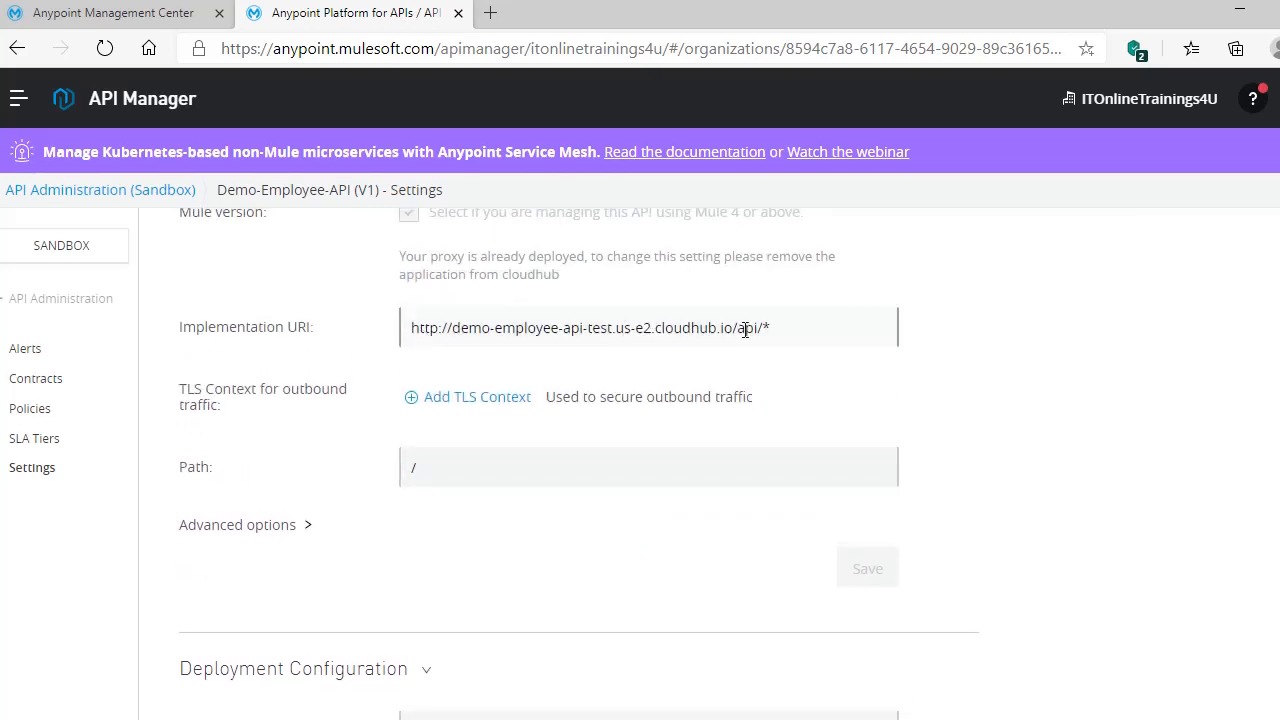
pyautogui.hotkey('alt', 'Tab')
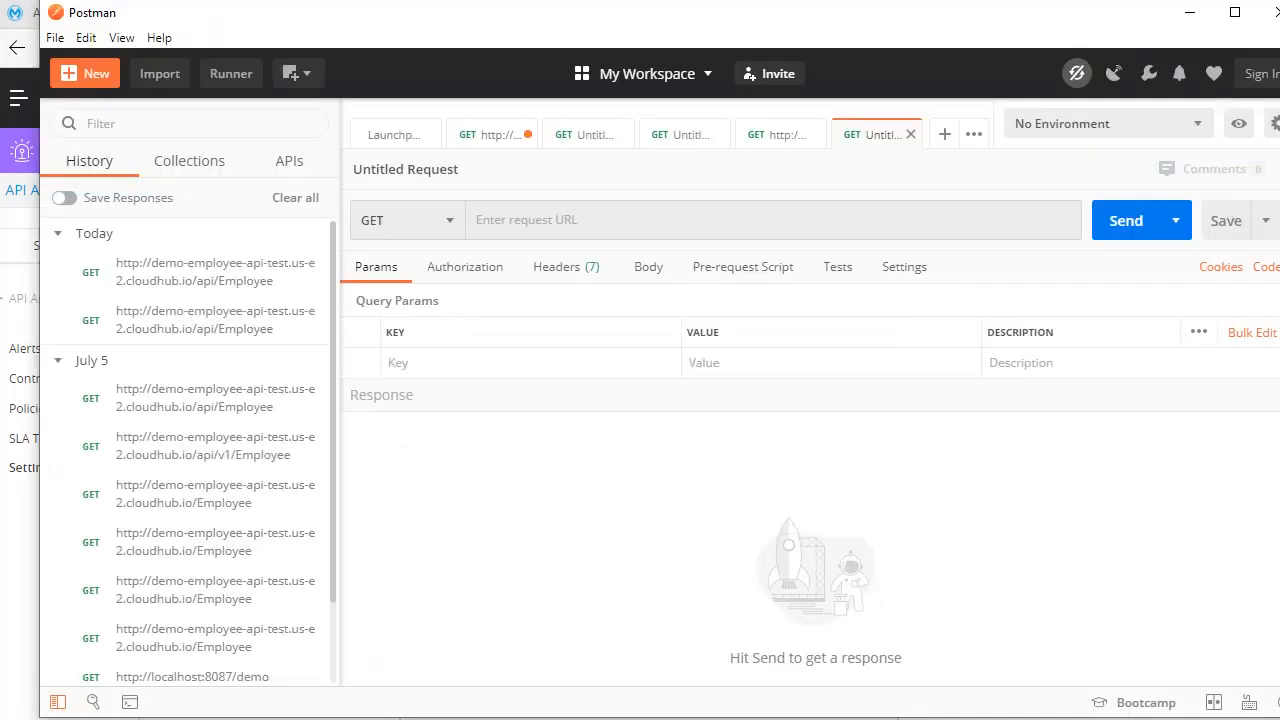
pyautogui.hotkey('alt', 'Tab')
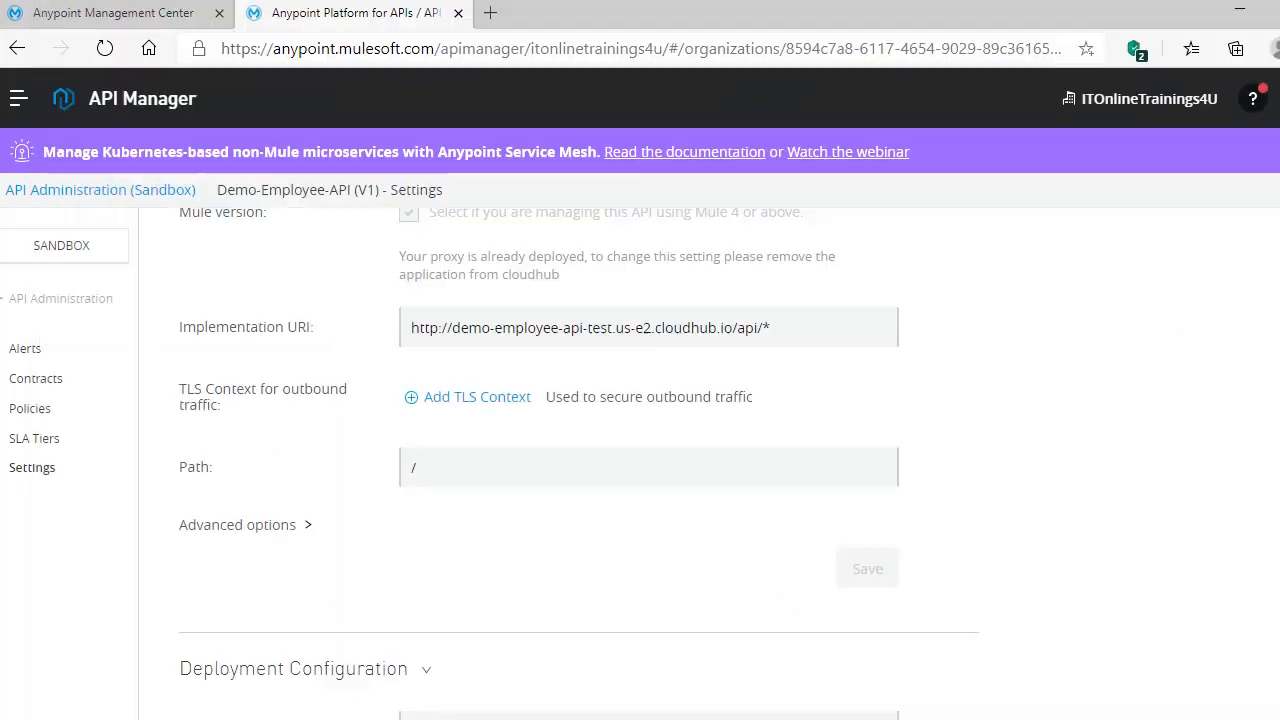
pyautogui.scroll(3, 380, 240)
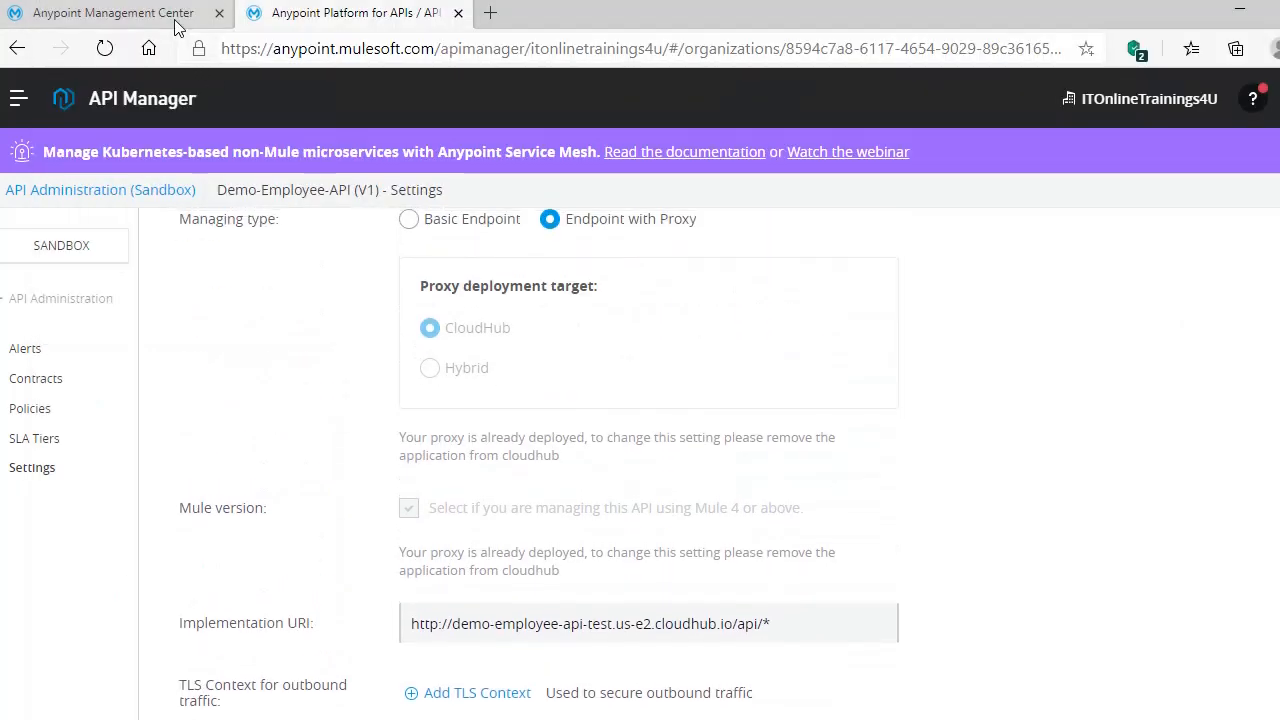
pyautogui.click(170, 14)
pyautogui.moveTo(430, 328); pyautogui.dragTo(212, 343)
pyautogui.hotkey('ctrl', 'c')
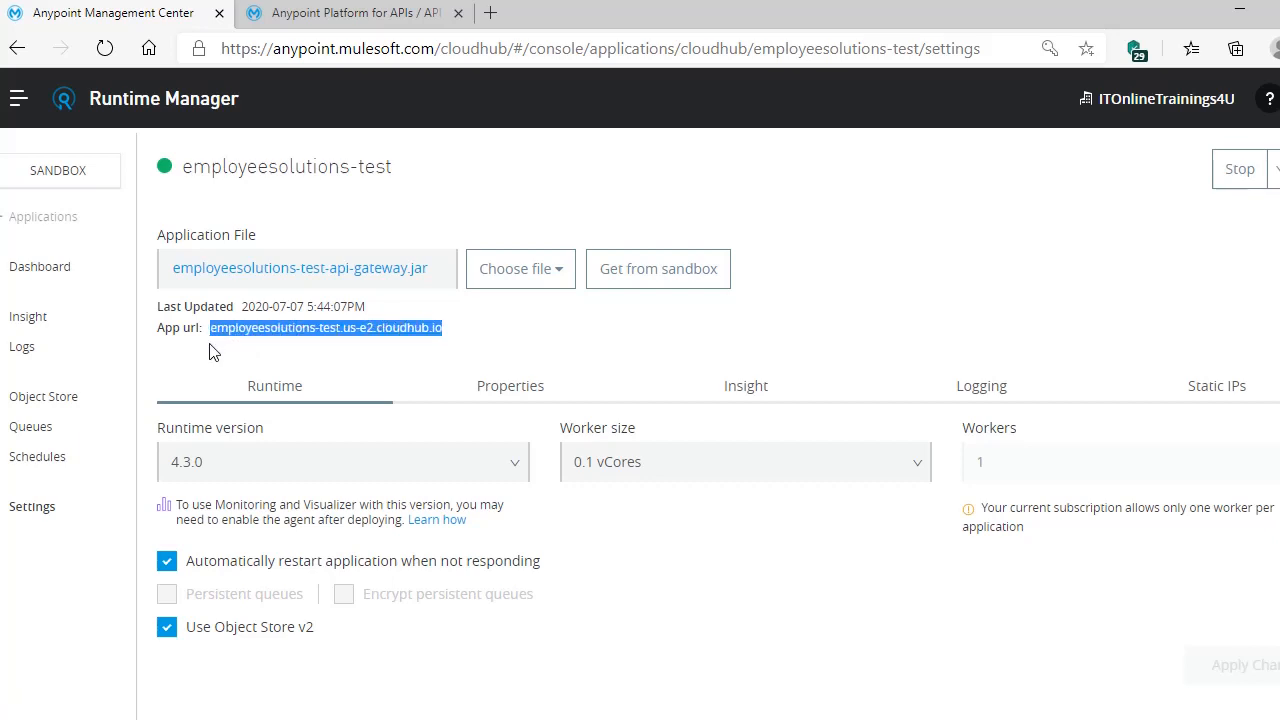
pyautogui.hotkey('alt', 'Tab')
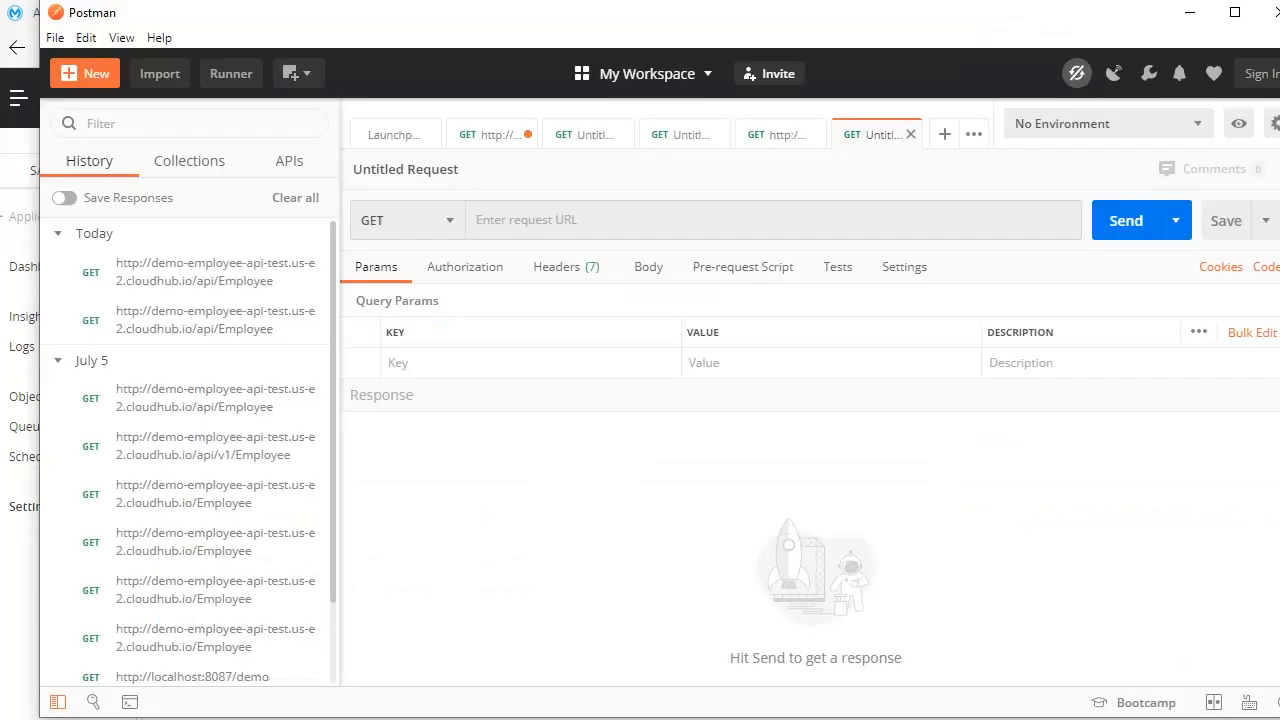
pyautogui.click(548, 229)
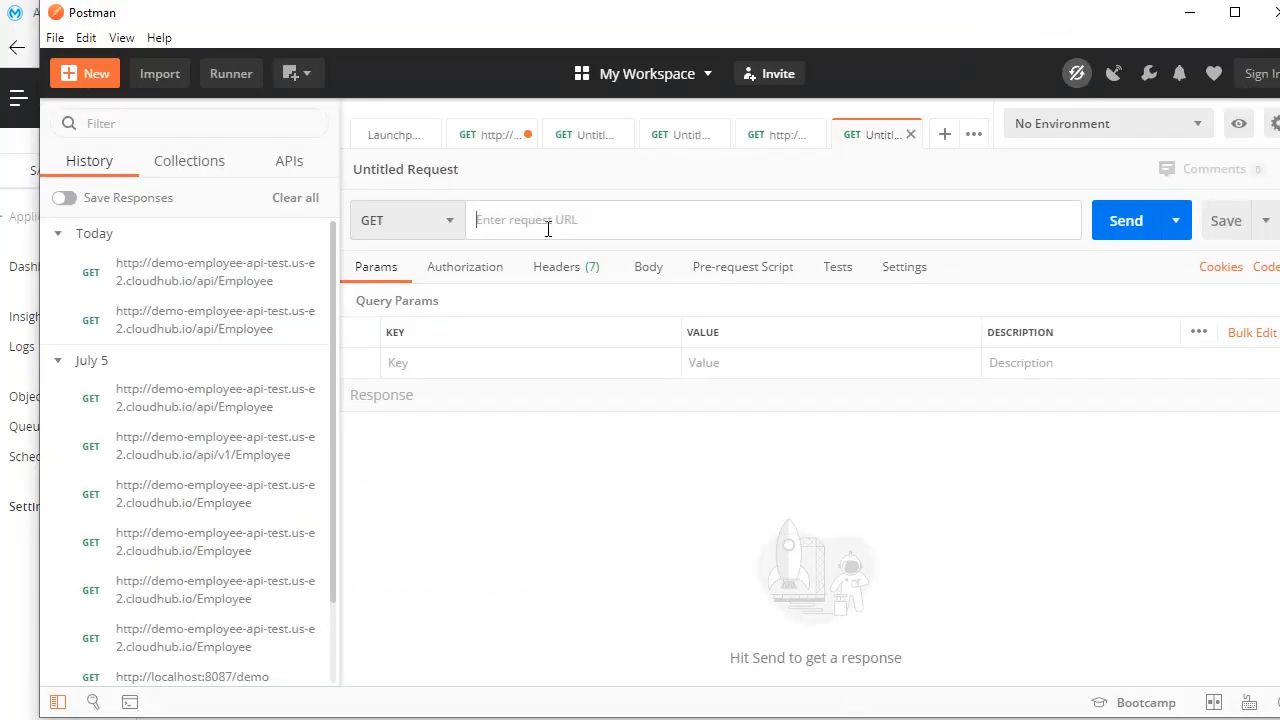
pyautogui.write('http')
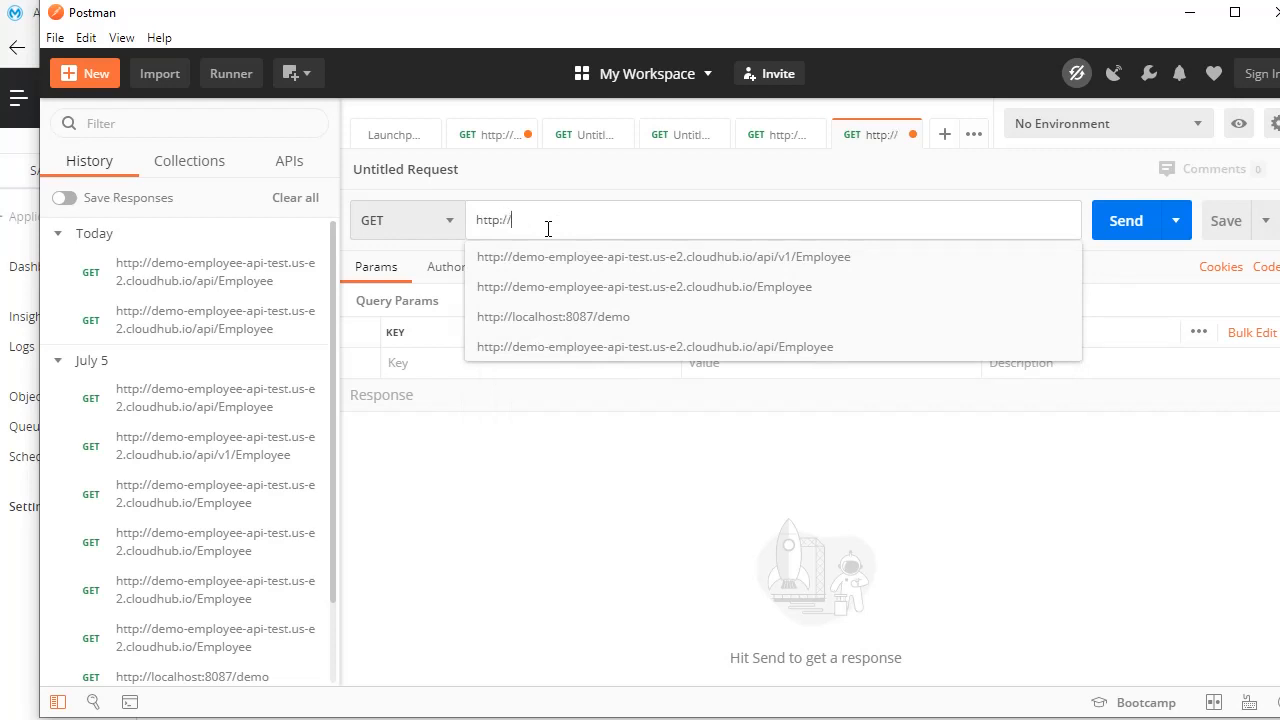
pyautogui.write('://')
pyautogui.hotkey('ctrl', 'v')
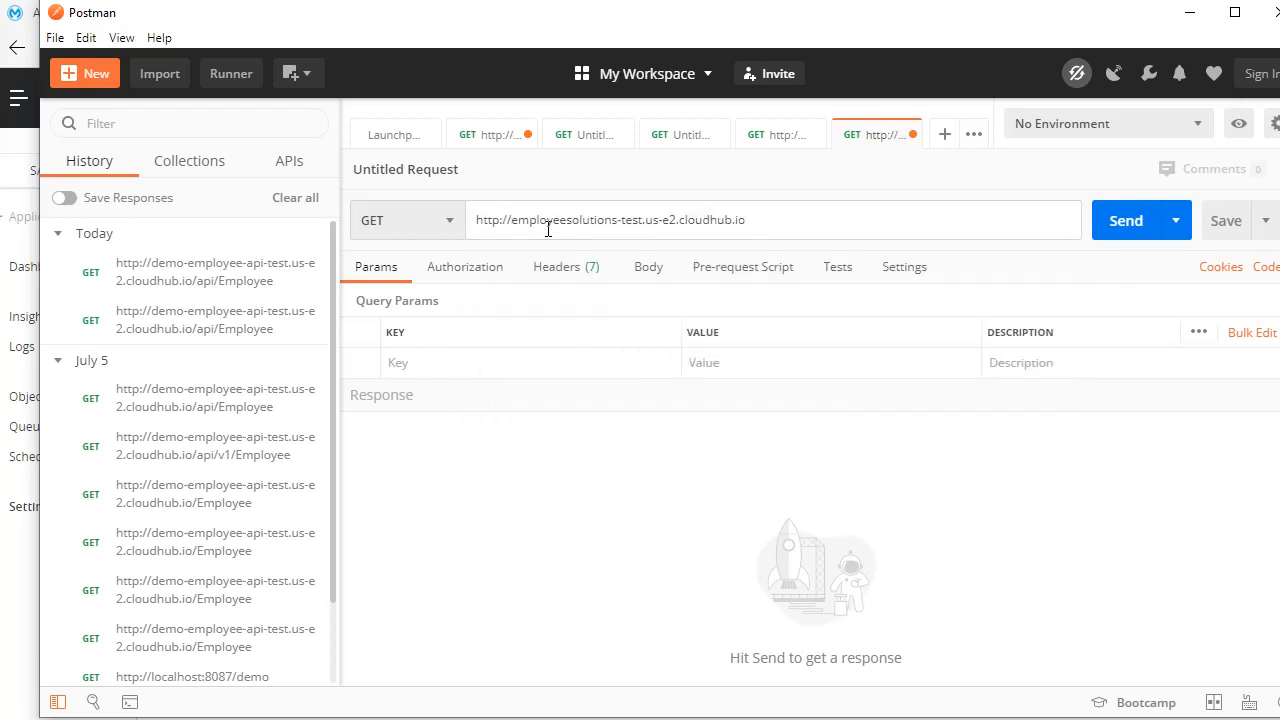
pyautogui.click(1127, 221)
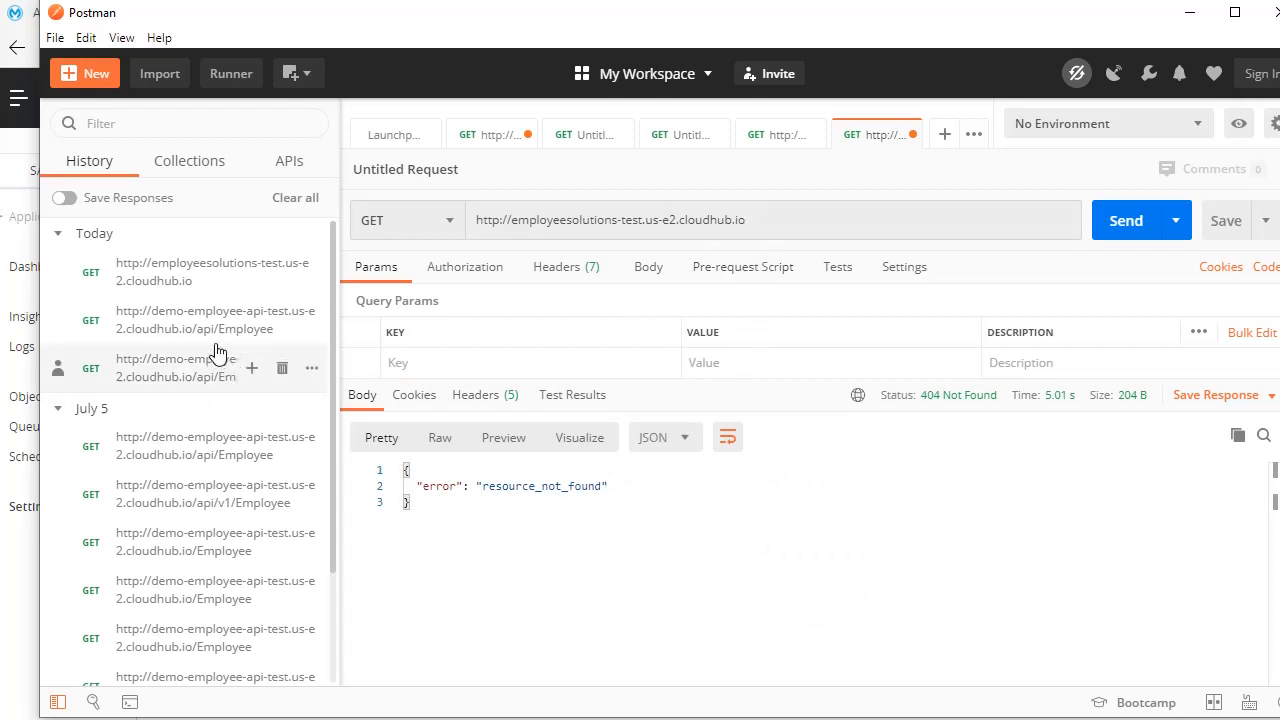
# - Add /Employee to the request URL and send it, and try the request again with the path /api/Employee
pyautogui.click(778, 222)
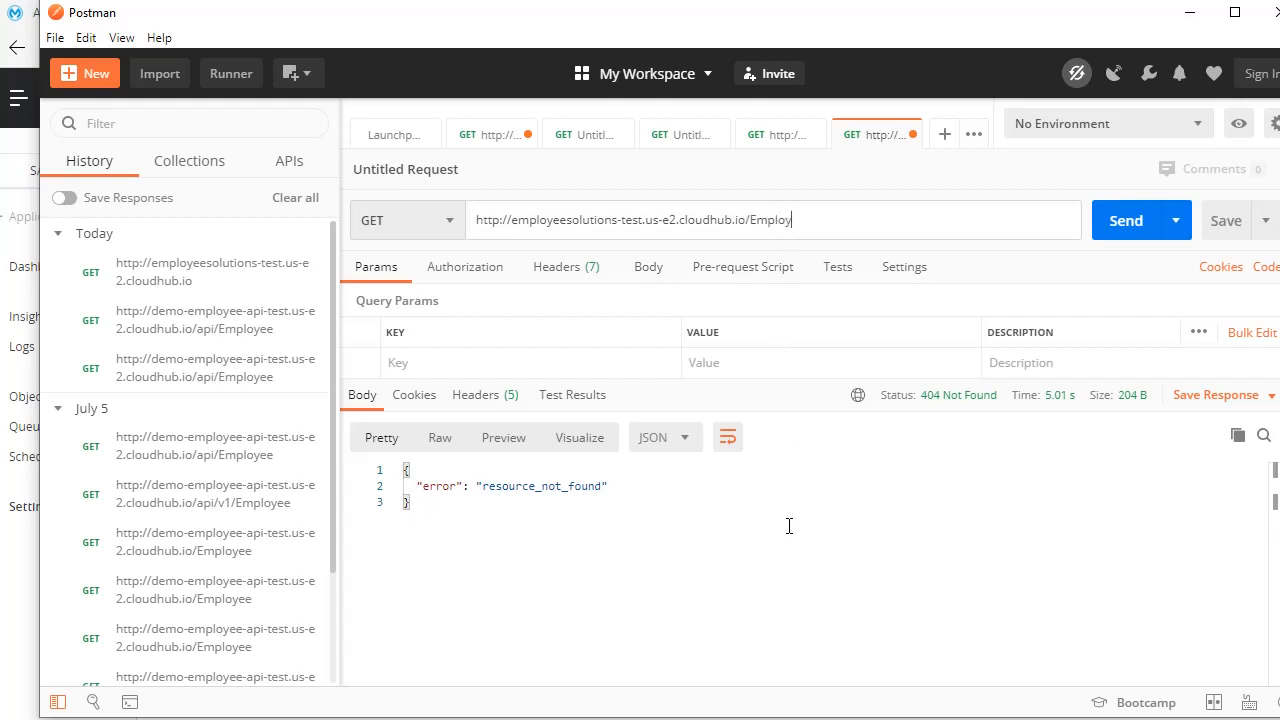
pyautogui.click(1122, 220)
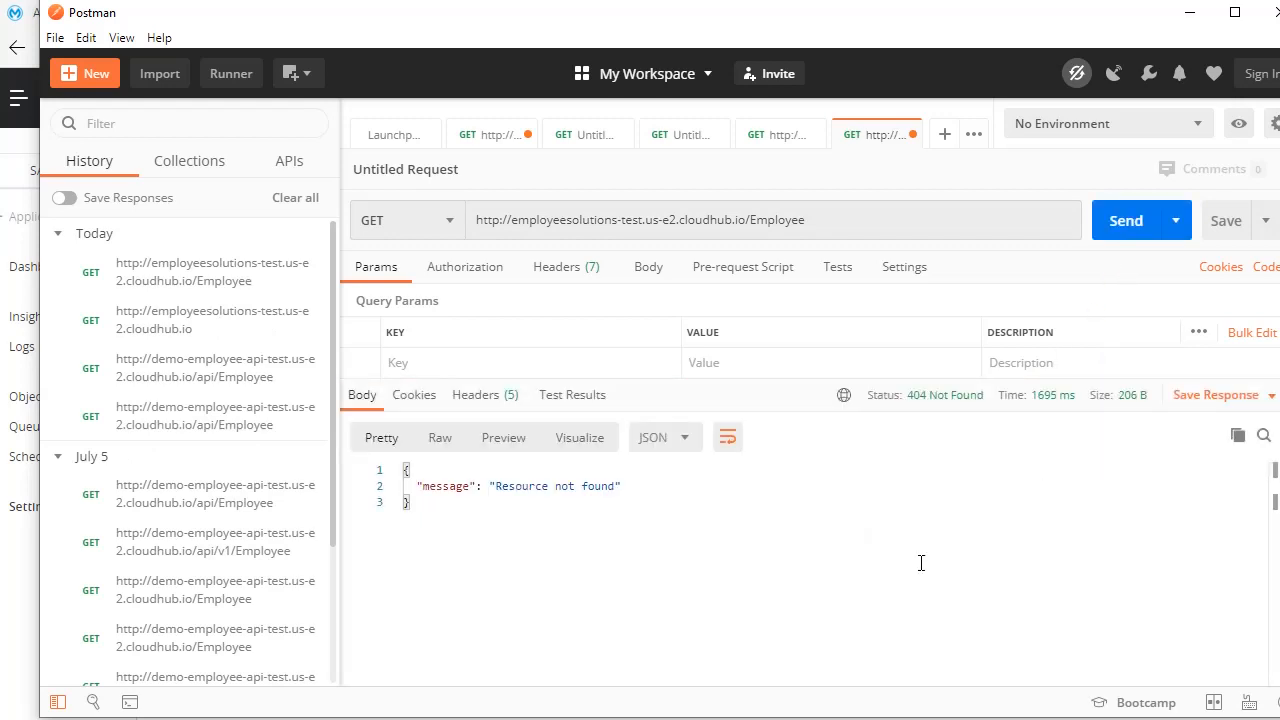
pyautogui.click(756, 222)
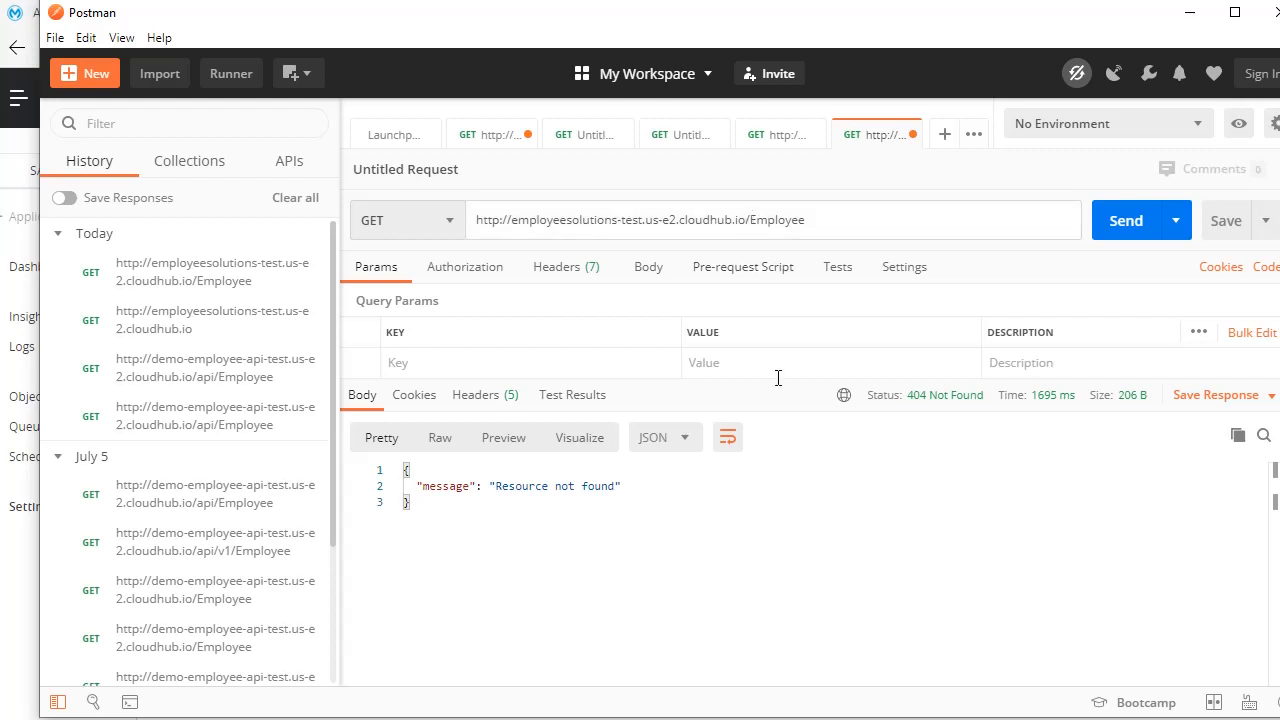
pyautogui.moveTo(847, 719)
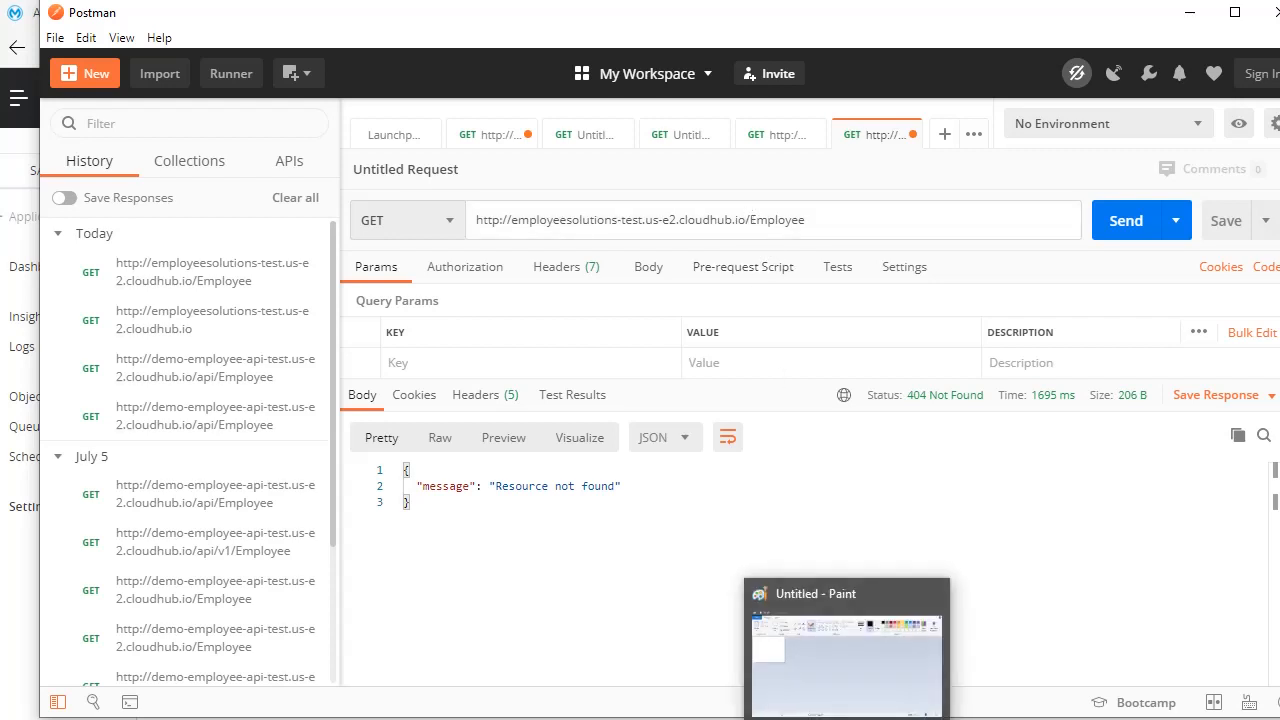
pyautogui.write('/api')
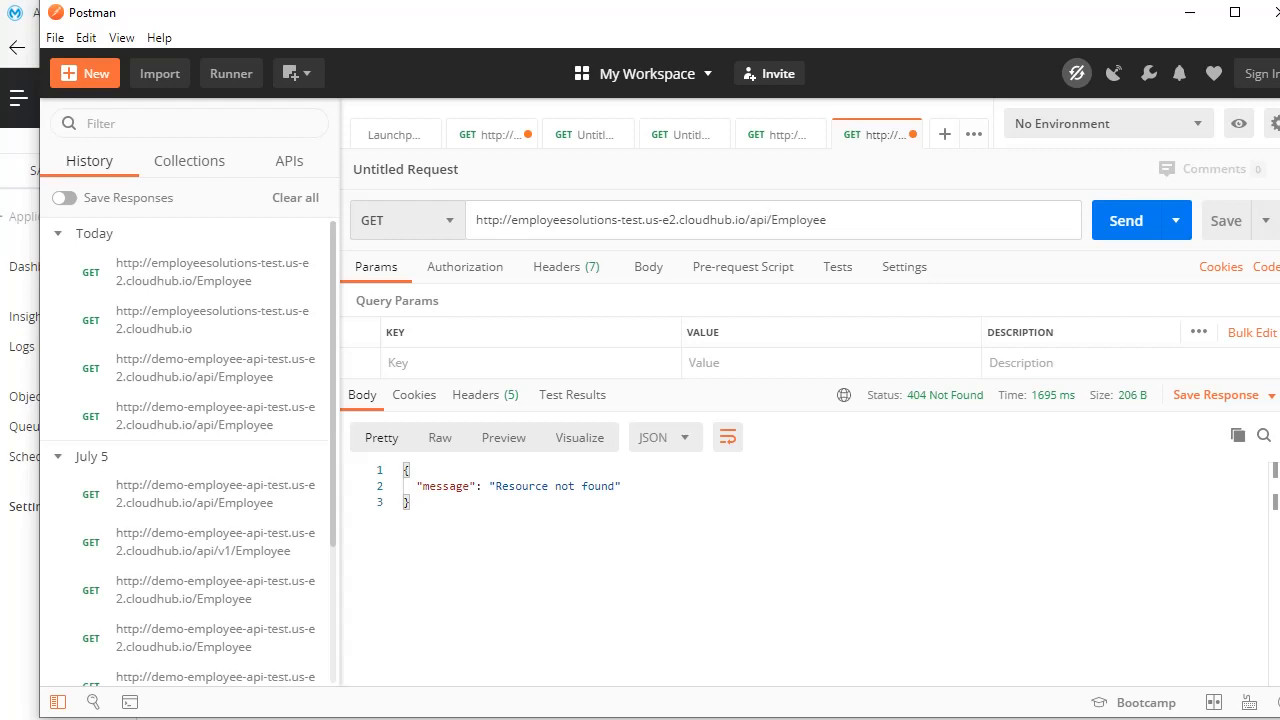
pyautogui.write('/')
pyautogui.press('BackSpace')
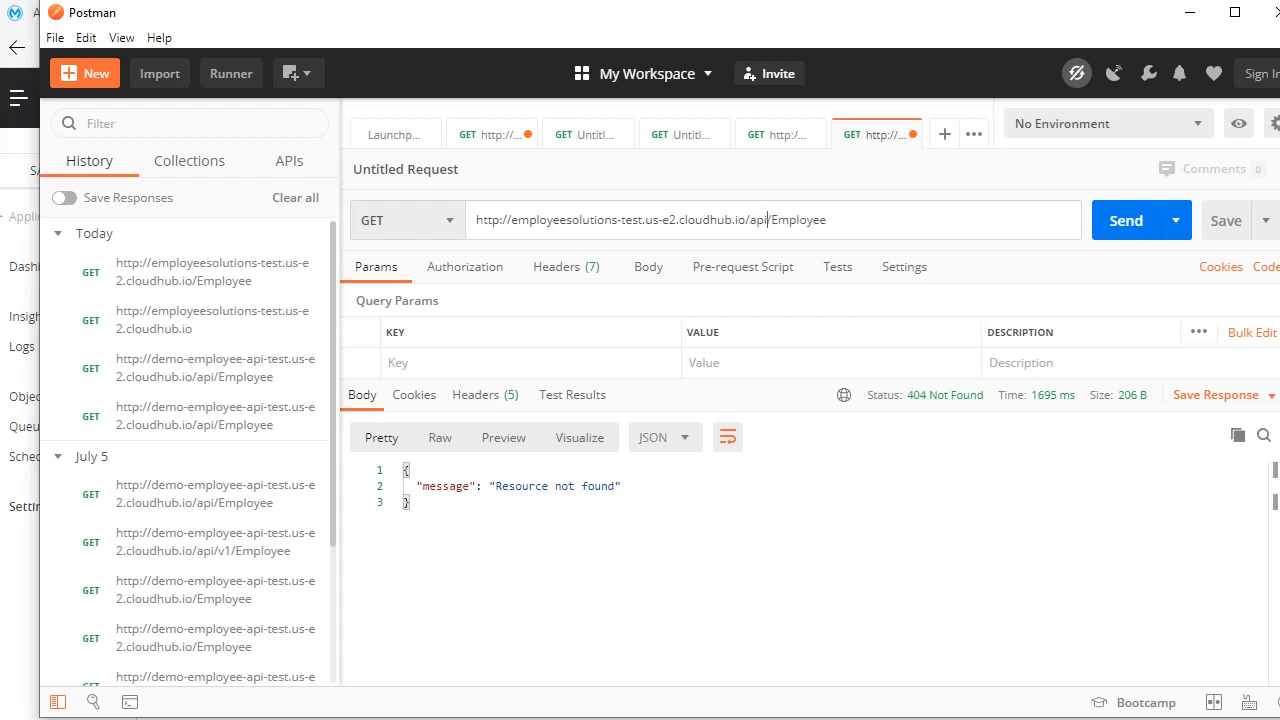
pyautogui.click(1133, 229)
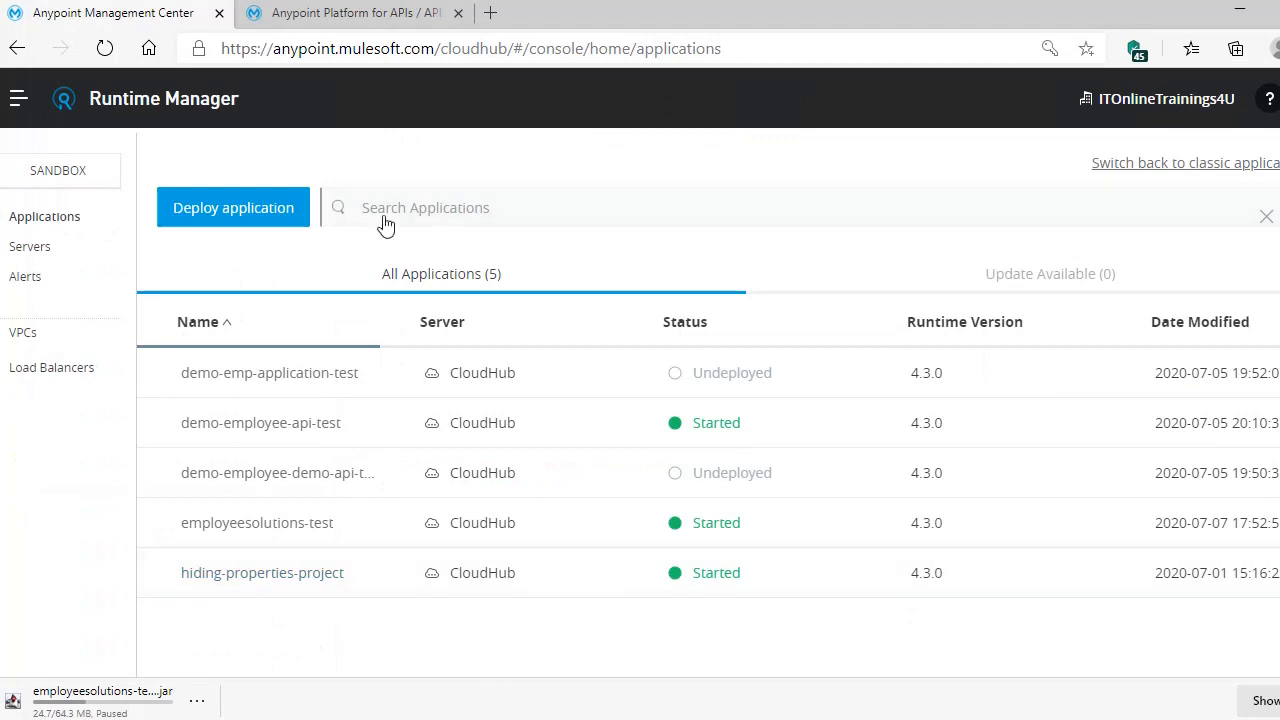
# - Review the managing type, implementation URI, path and deployment configuration of Demo-Employee-API V1 in API Manager
pyautogui.click(362, 14)
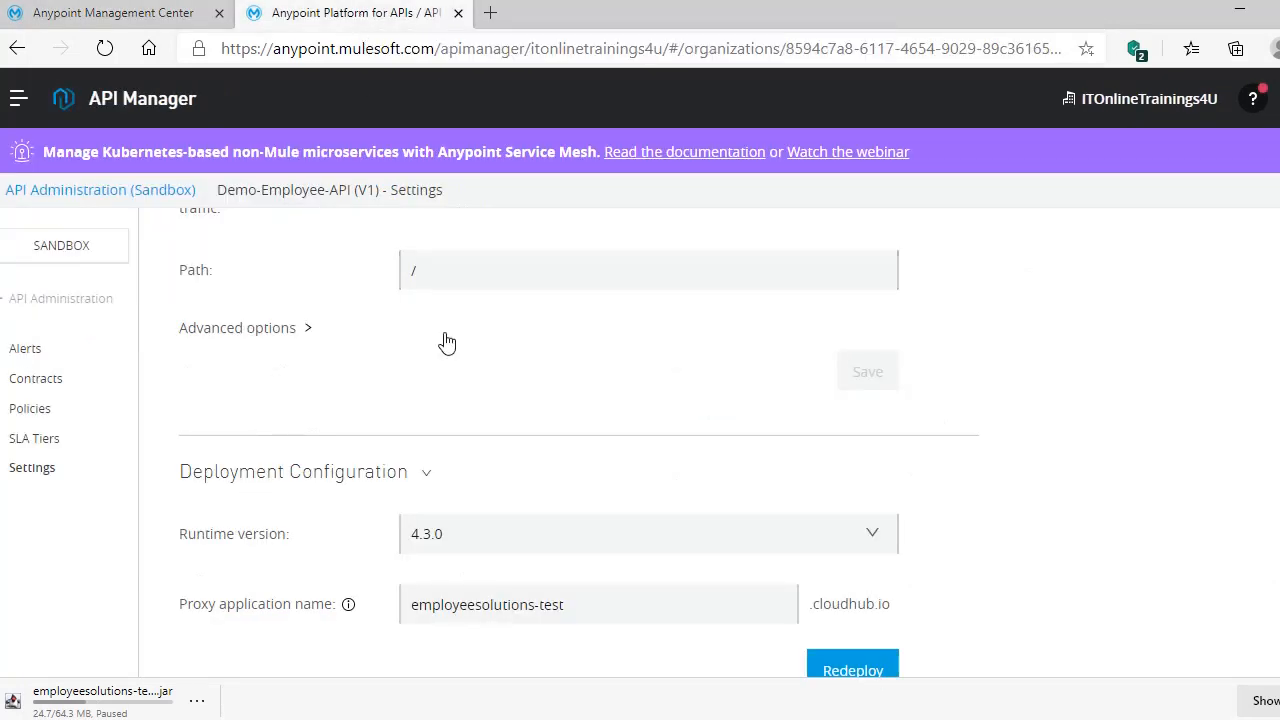
pyautogui.scroll(-1, 826, 434)
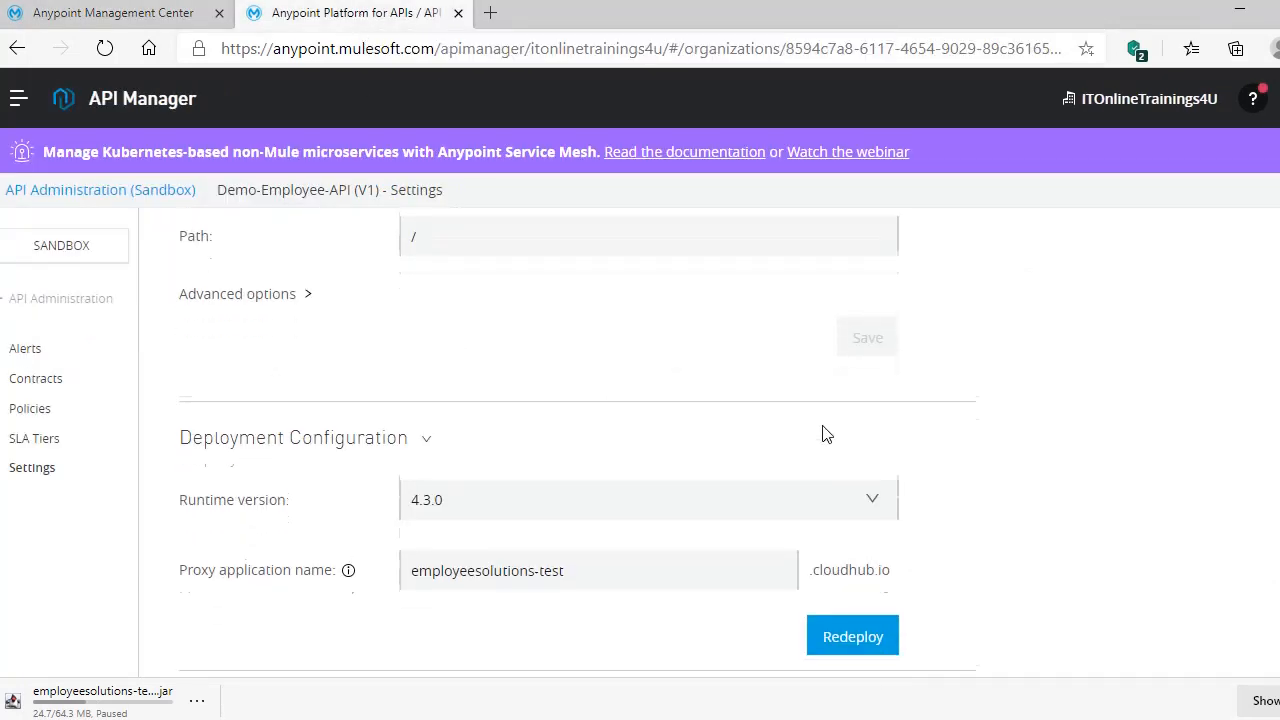
pyautogui.scroll(5, 1055, 418)
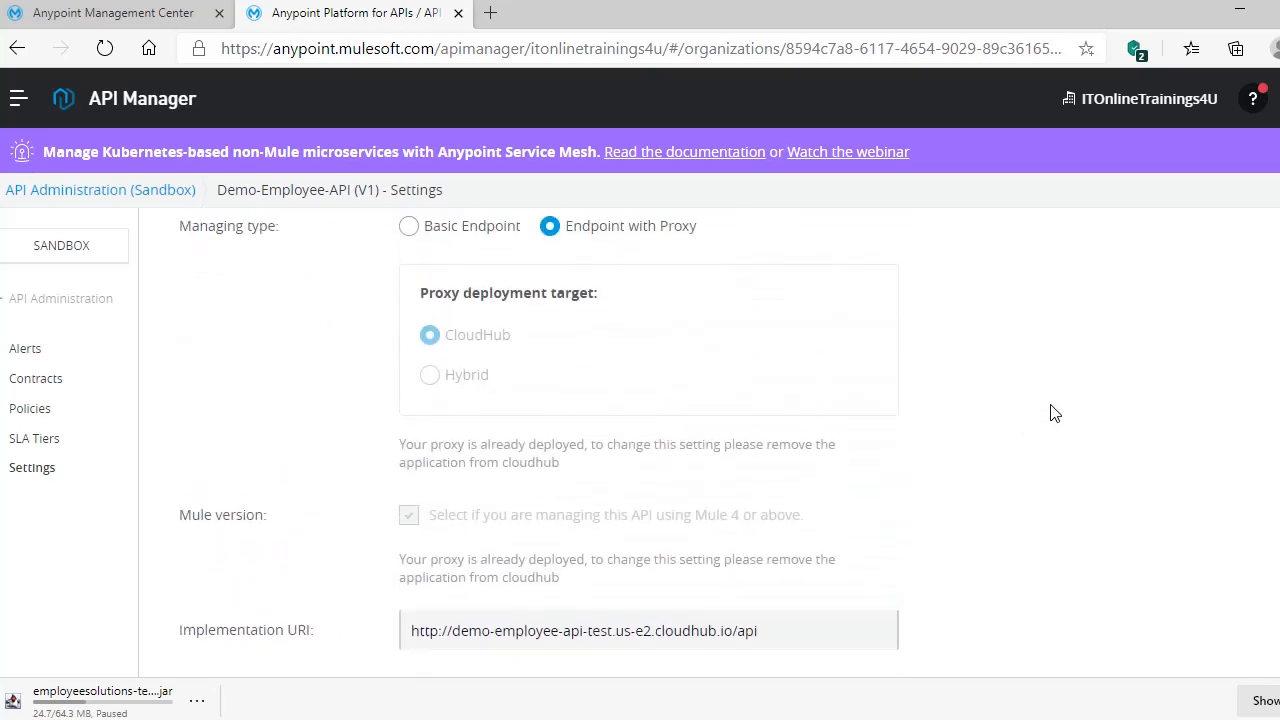
pyautogui.scroll(-1, 1053, 413)
pyautogui.scroll(2, 1053, 413)
pyautogui.scroll(-3, 1053, 413)
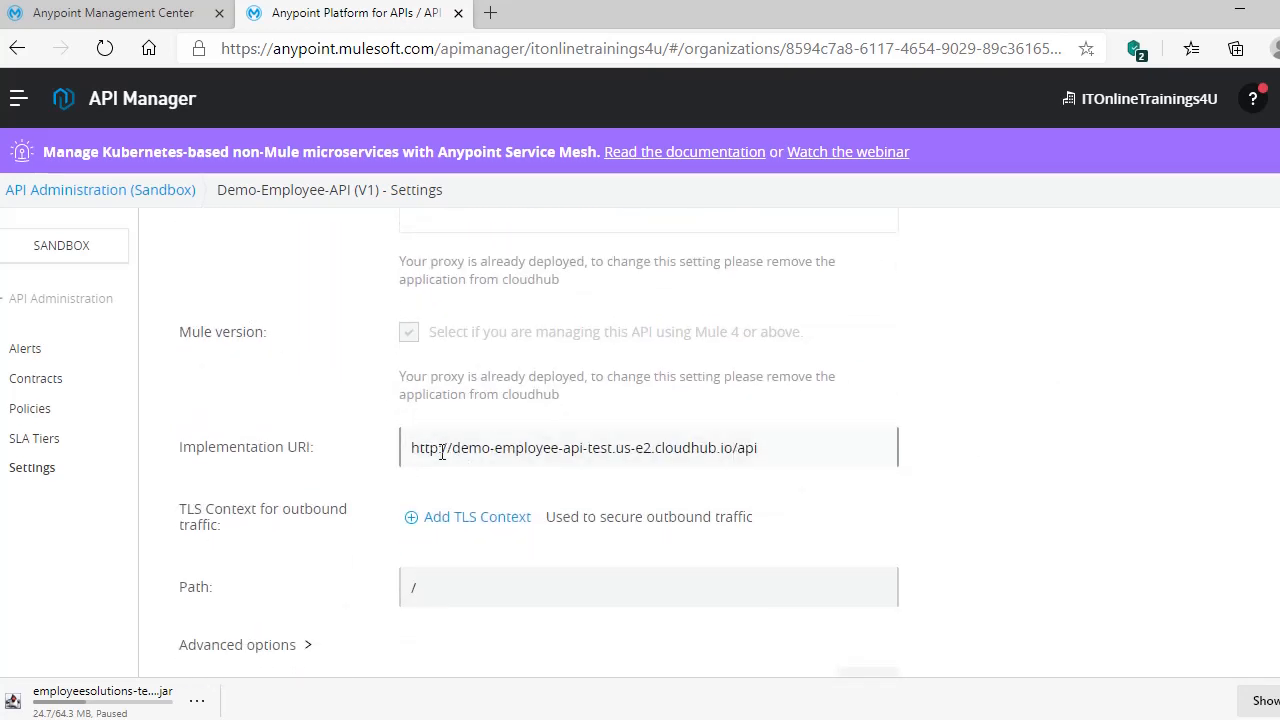
pyautogui.moveTo(776, 450); pyautogui.dragTo(405, 447)
pyautogui.click(805, 478)
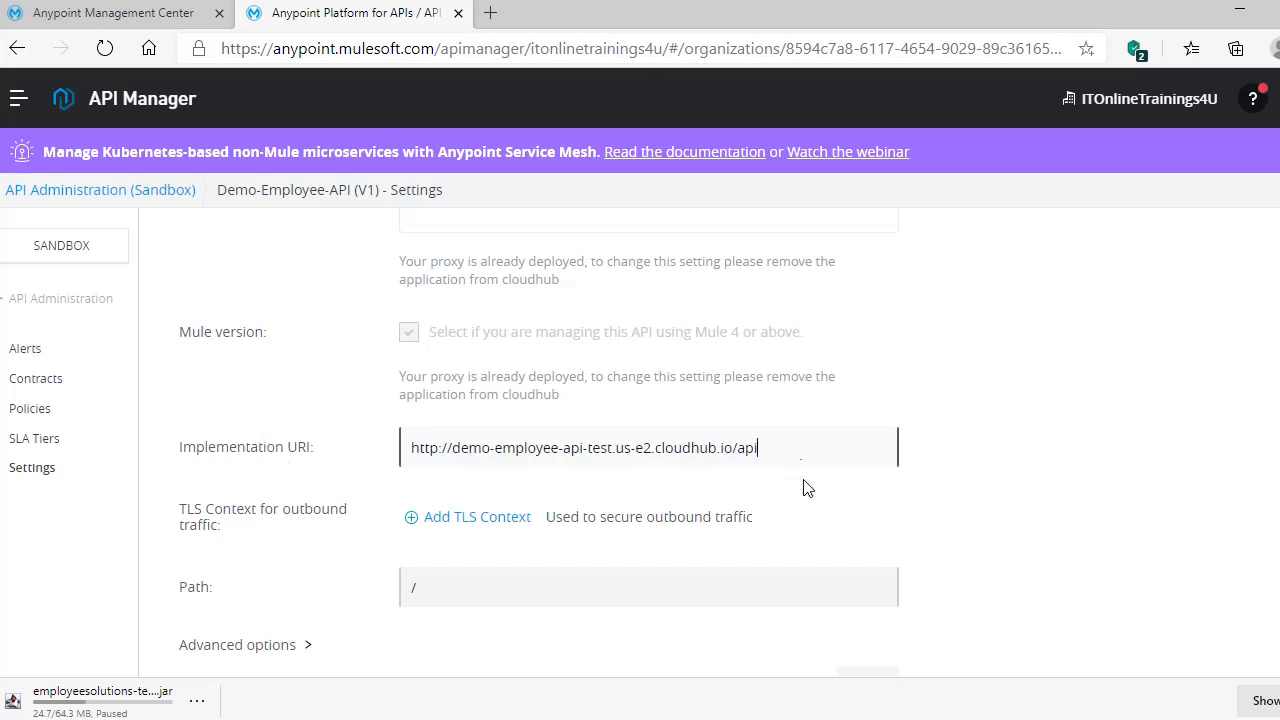
pyautogui.scroll(-4, 626, 557)
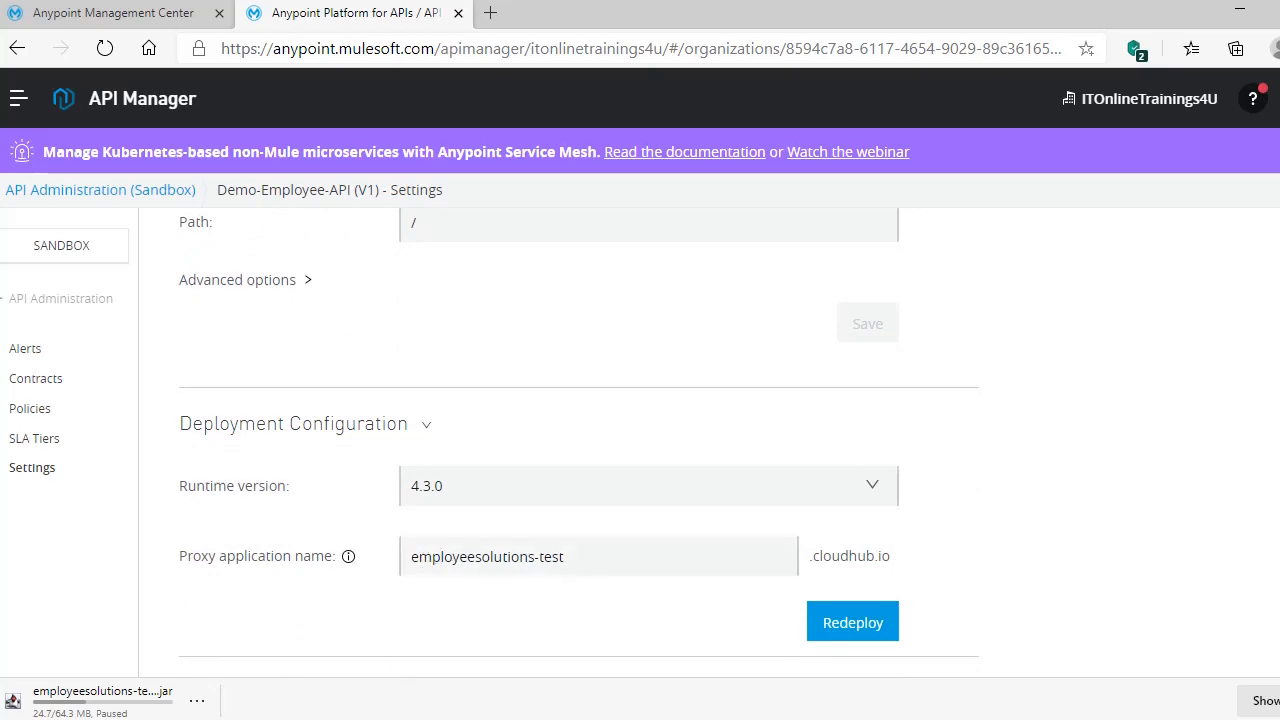
pyautogui.hotkey('alt', 'Tab')
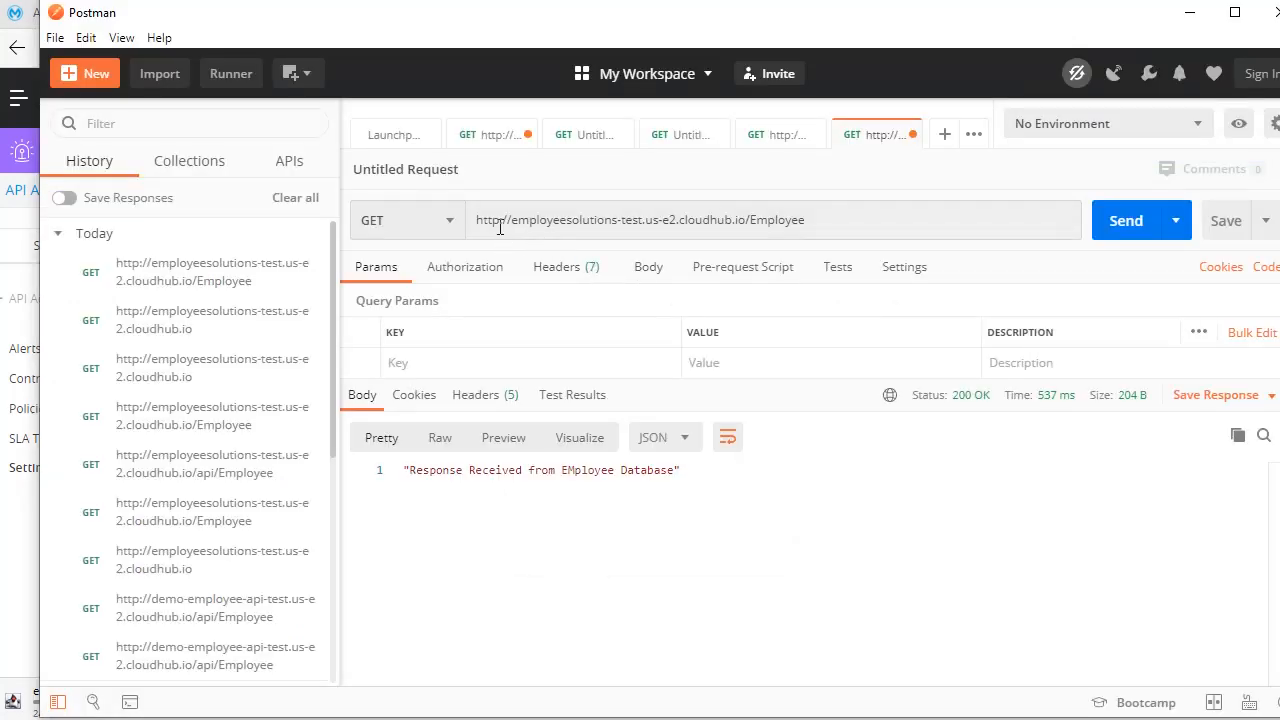
pyautogui.click(1127, 236)
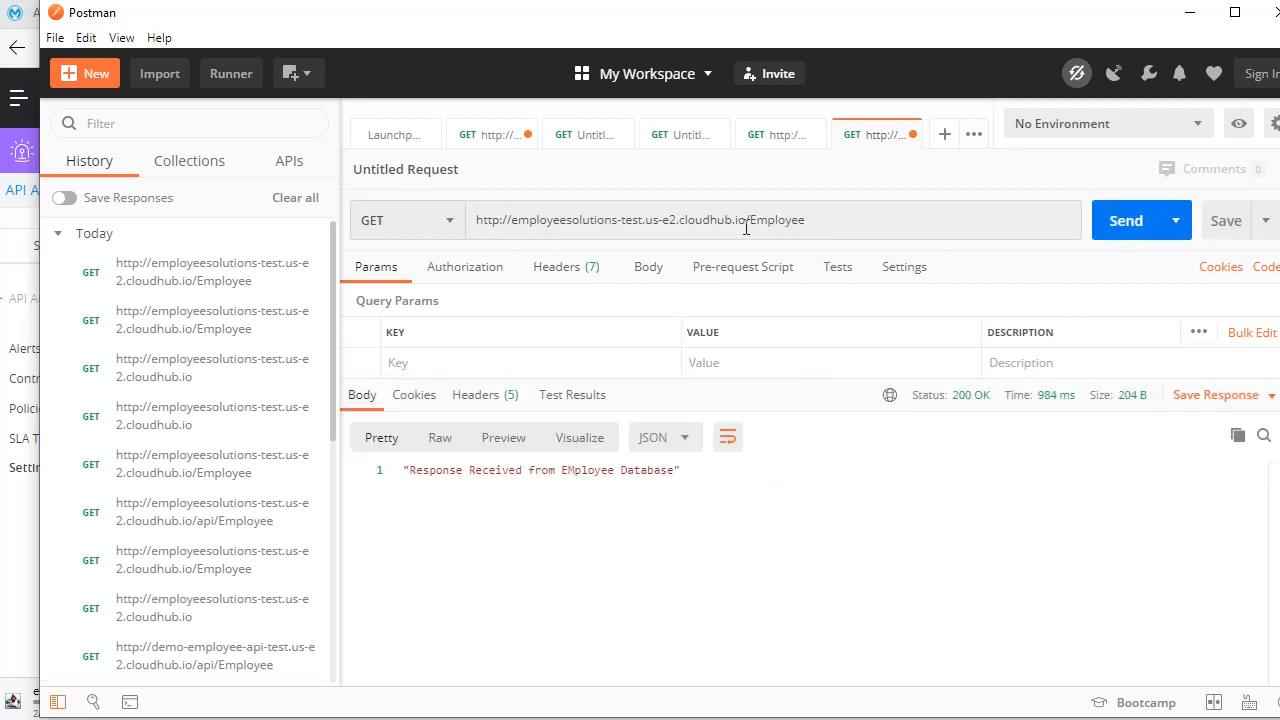
pyautogui.moveTo(745, 219); pyautogui.dragTo(823, 220)
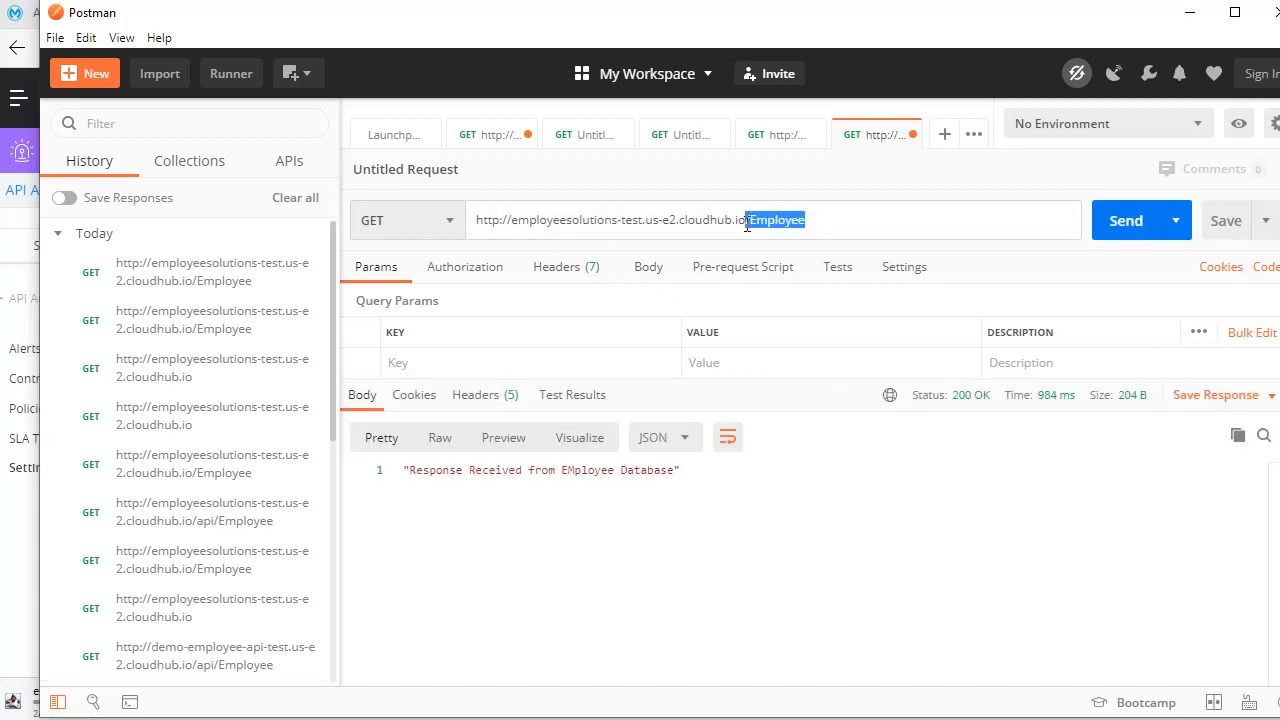
pyautogui.moveTo(746, 225); pyautogui.dragTo(475, 222)
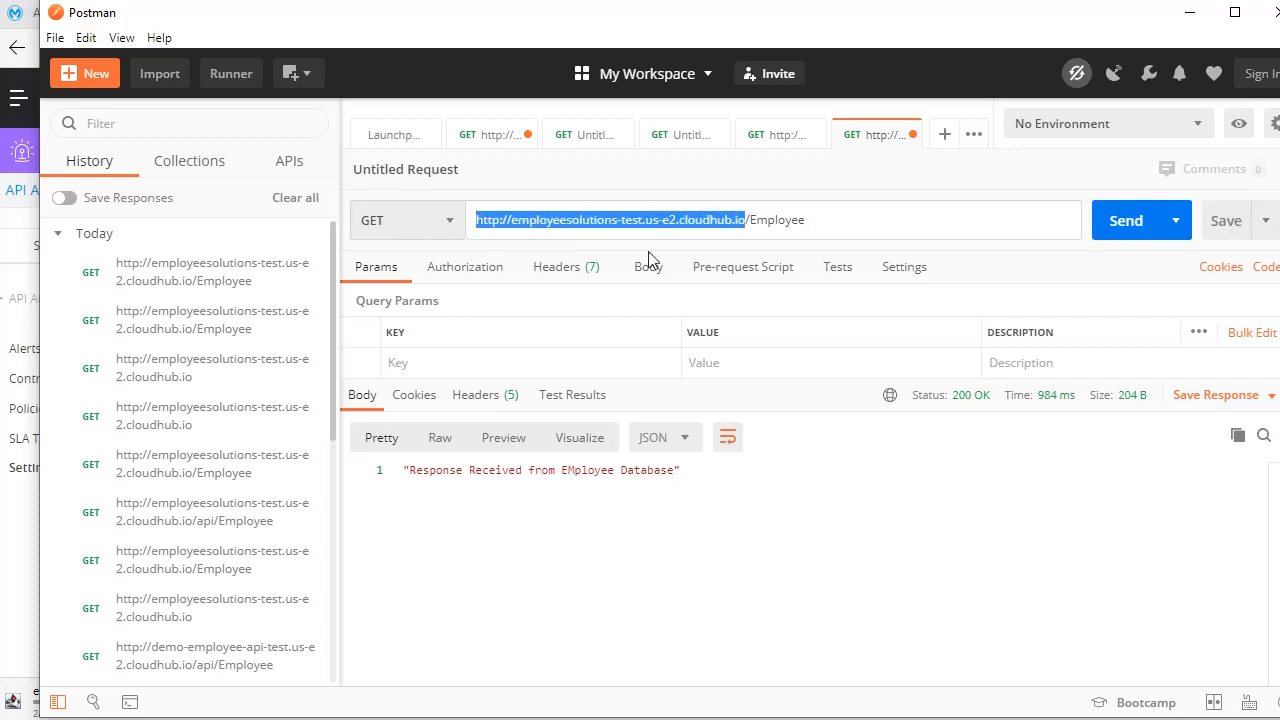
# - Return to API Manager in the browser and examine the implementation URI the proxy forwards to
pyautogui.hotkey('alt', 'Tab')
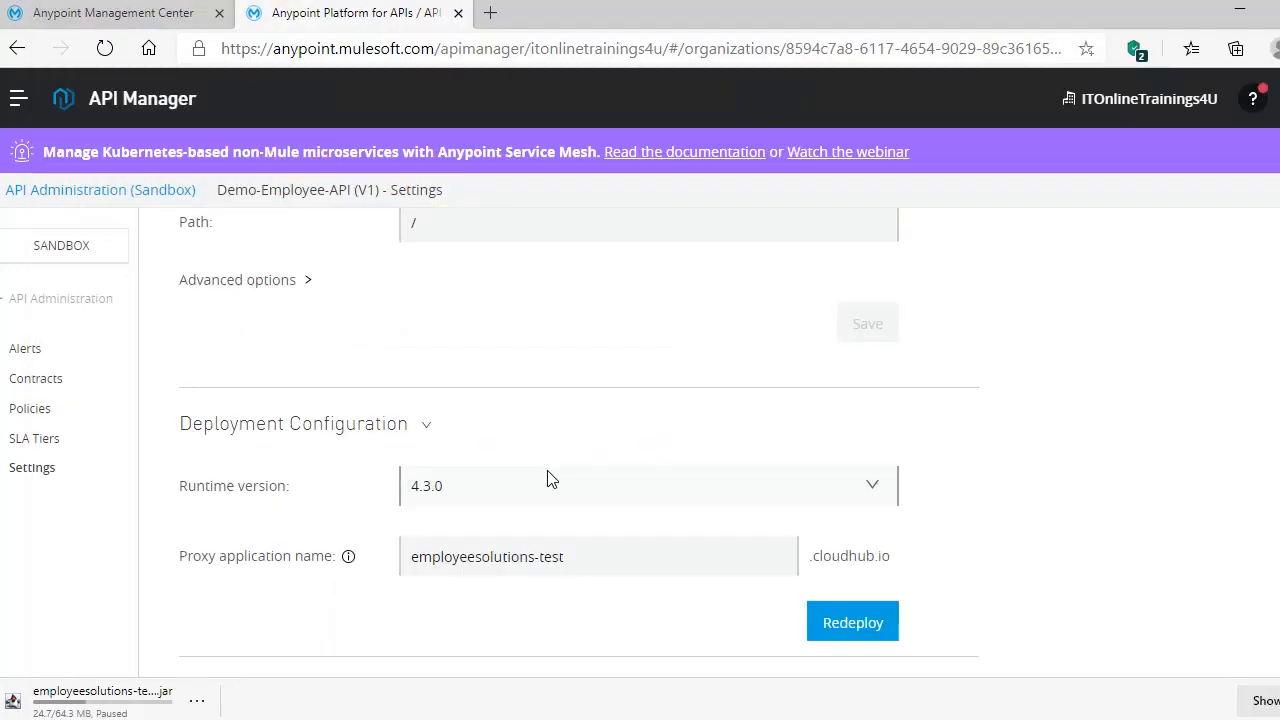
pyautogui.scroll(4, 548, 478)
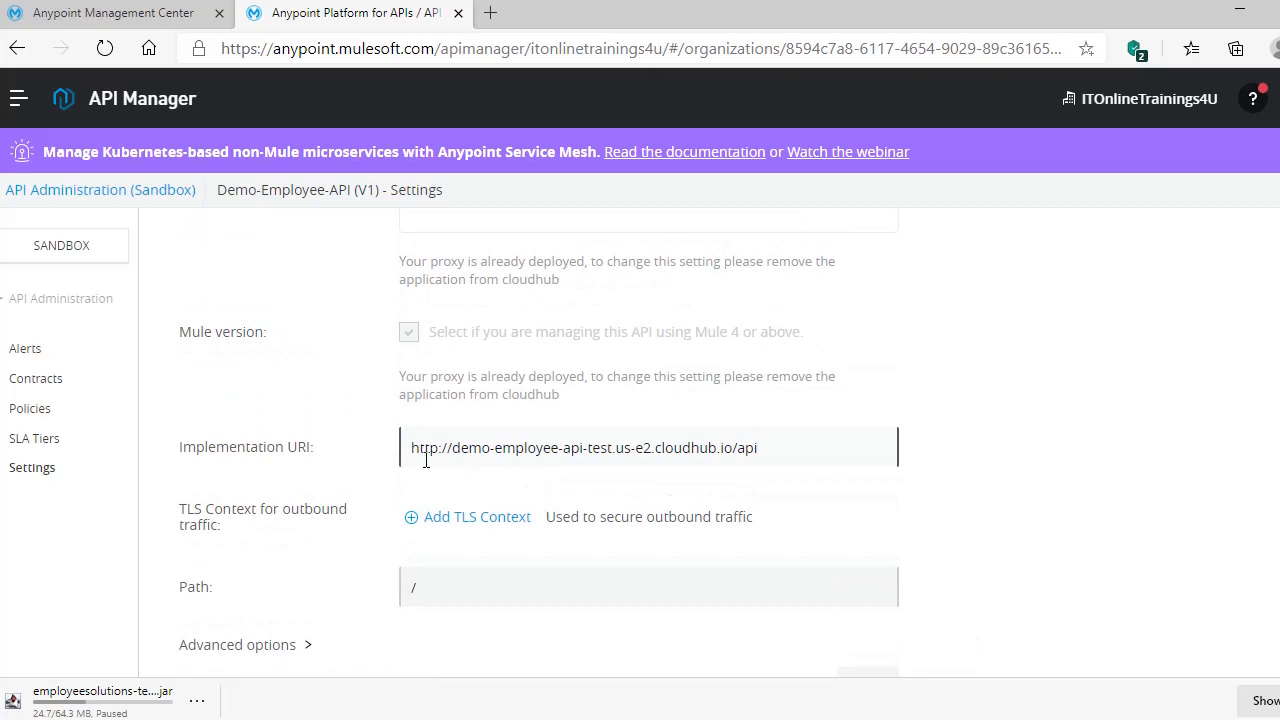
pyautogui.moveTo(413, 452); pyautogui.dragTo(757, 450)
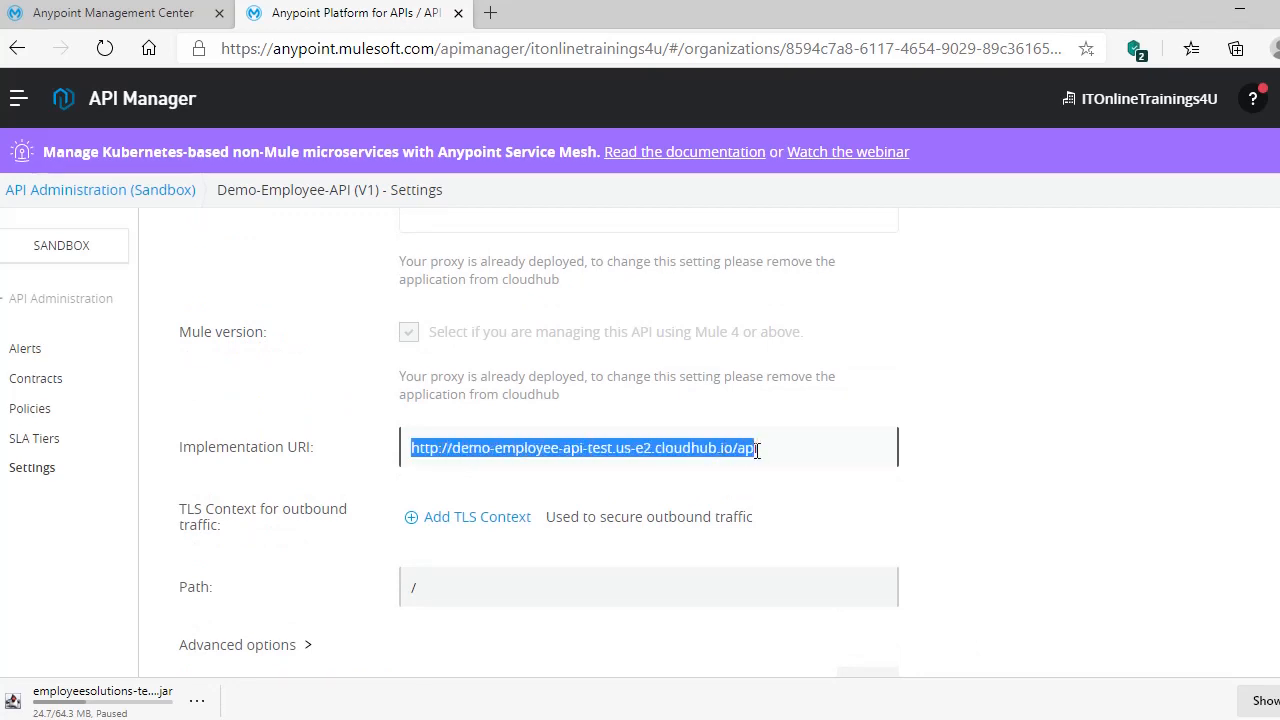
# - Back in Postman, check the /Employee path in the proxy request URL and send the request once more
pyautogui.hotkey('alt', 'Tab')
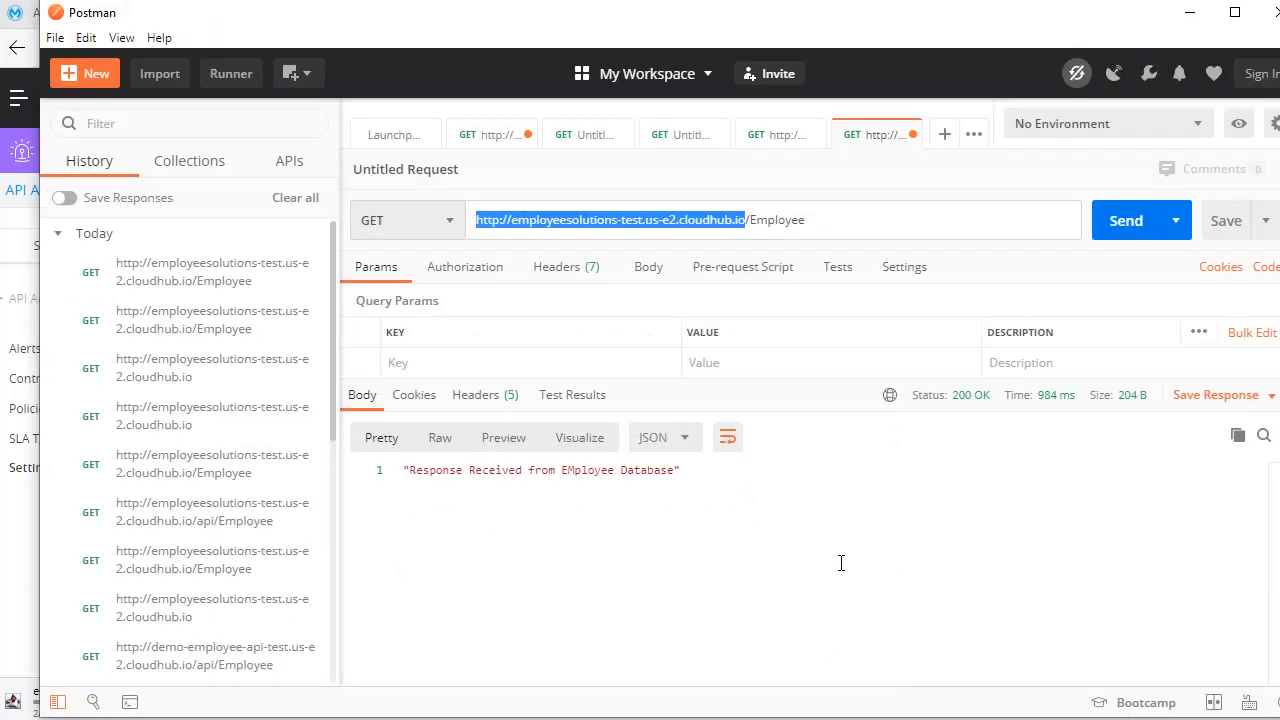
pyautogui.click(760, 220)
pyautogui.moveTo(746, 220); pyautogui.dragTo(811, 221)
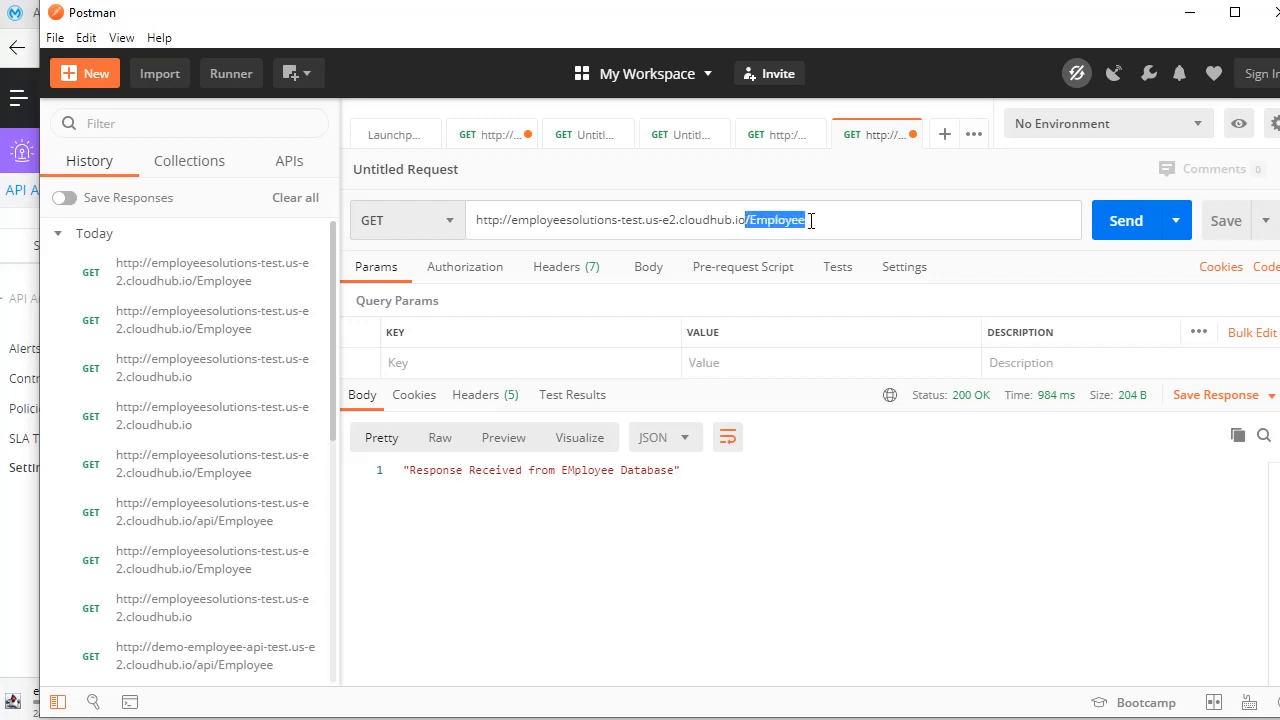
pyautogui.click(1123, 222)
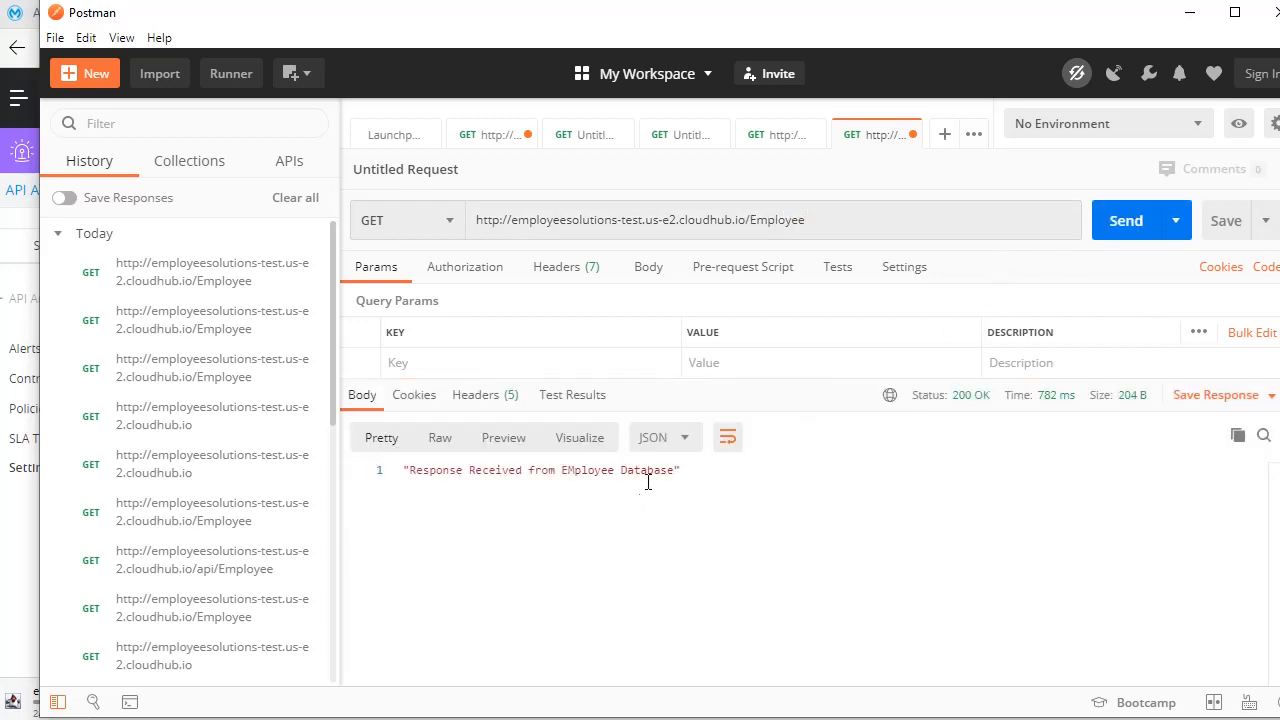
pyautogui.click(772, 140)
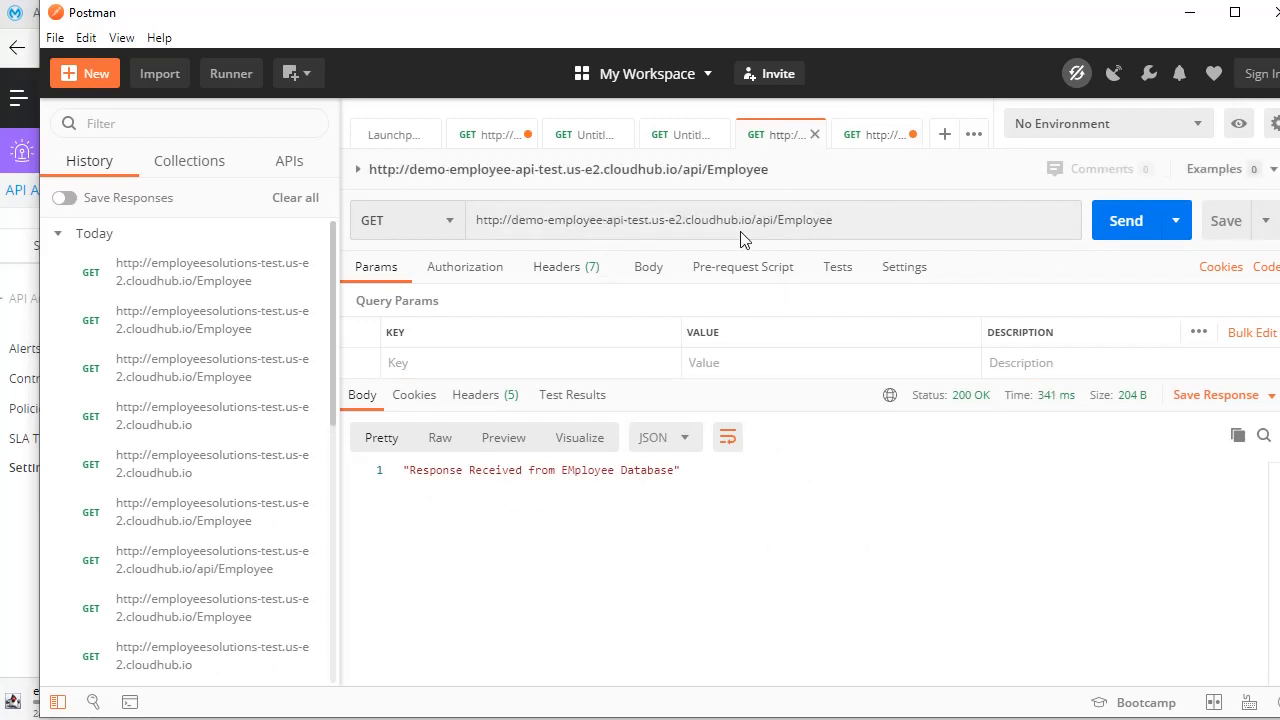
pyautogui.tripleClick(623, 229)
pyautogui.click(614, 220)
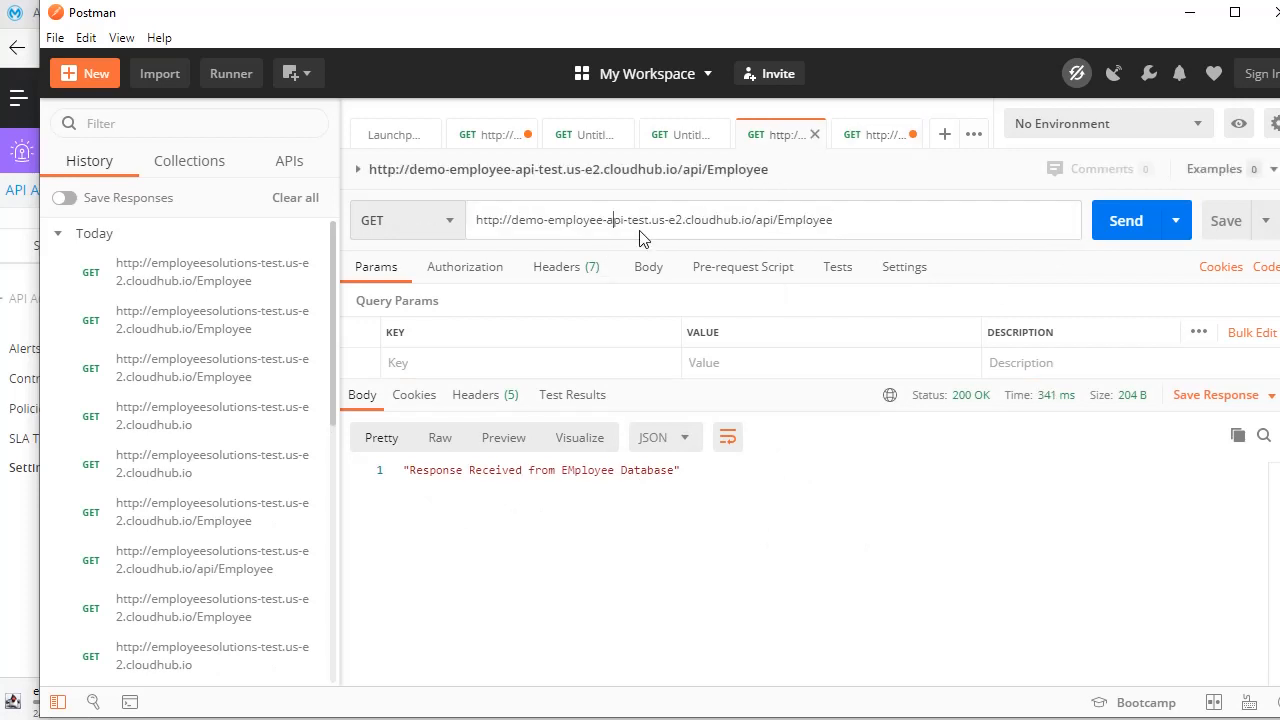
pyautogui.moveTo(779, 219); pyautogui.dragTo(476, 220)
pyautogui.click(887, 229)
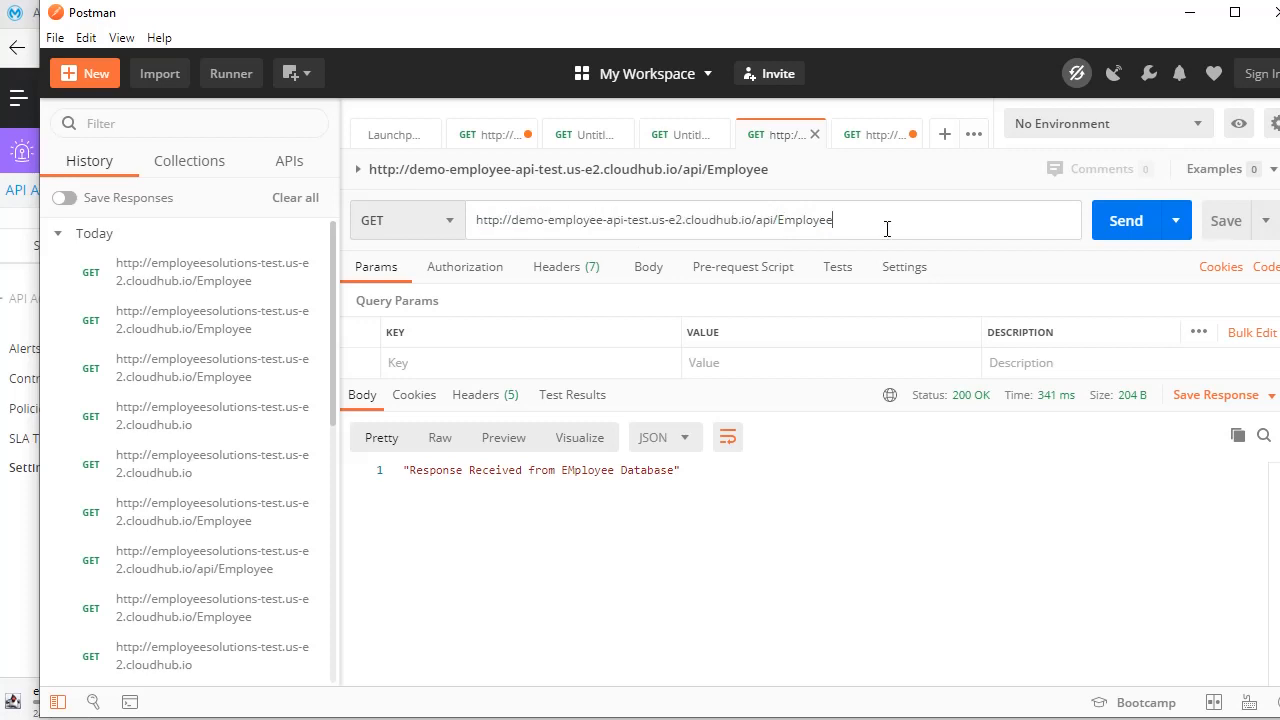
pyautogui.click(1120, 235)
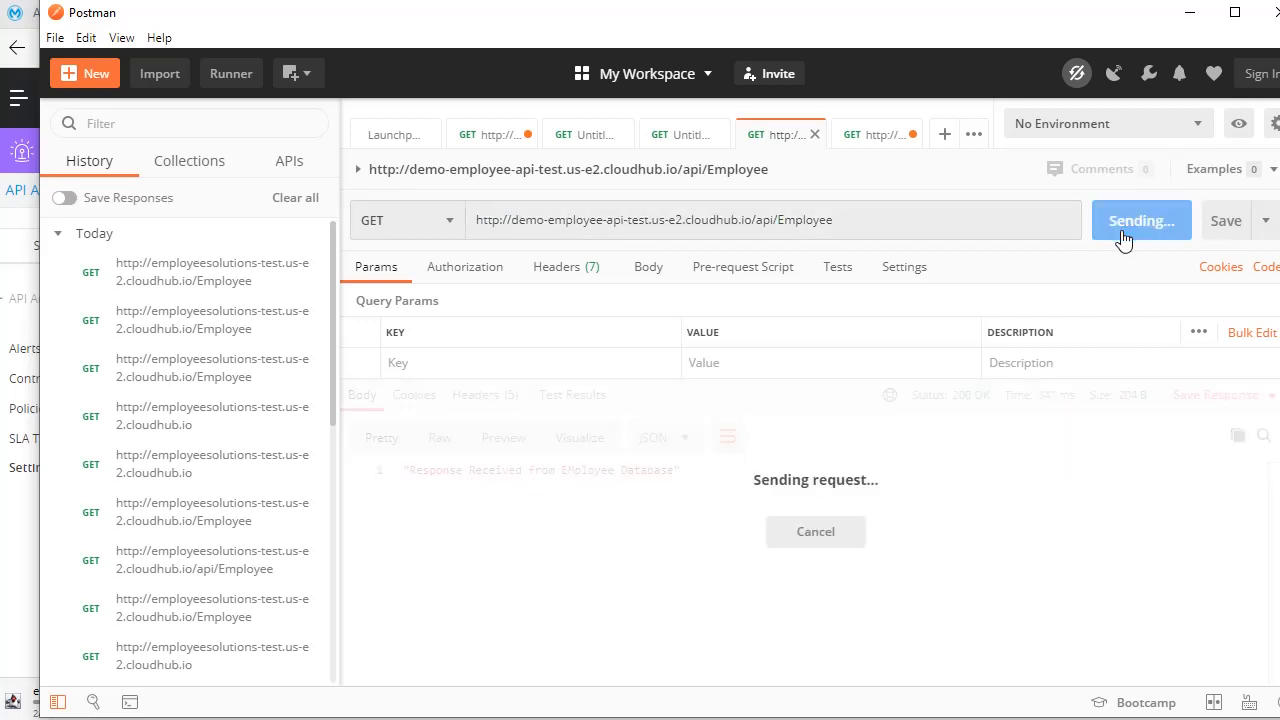
# - Compare the proxy request's URL with the direct request's URL, focusing on the direct base address up to /api
pyautogui.click(862, 140)
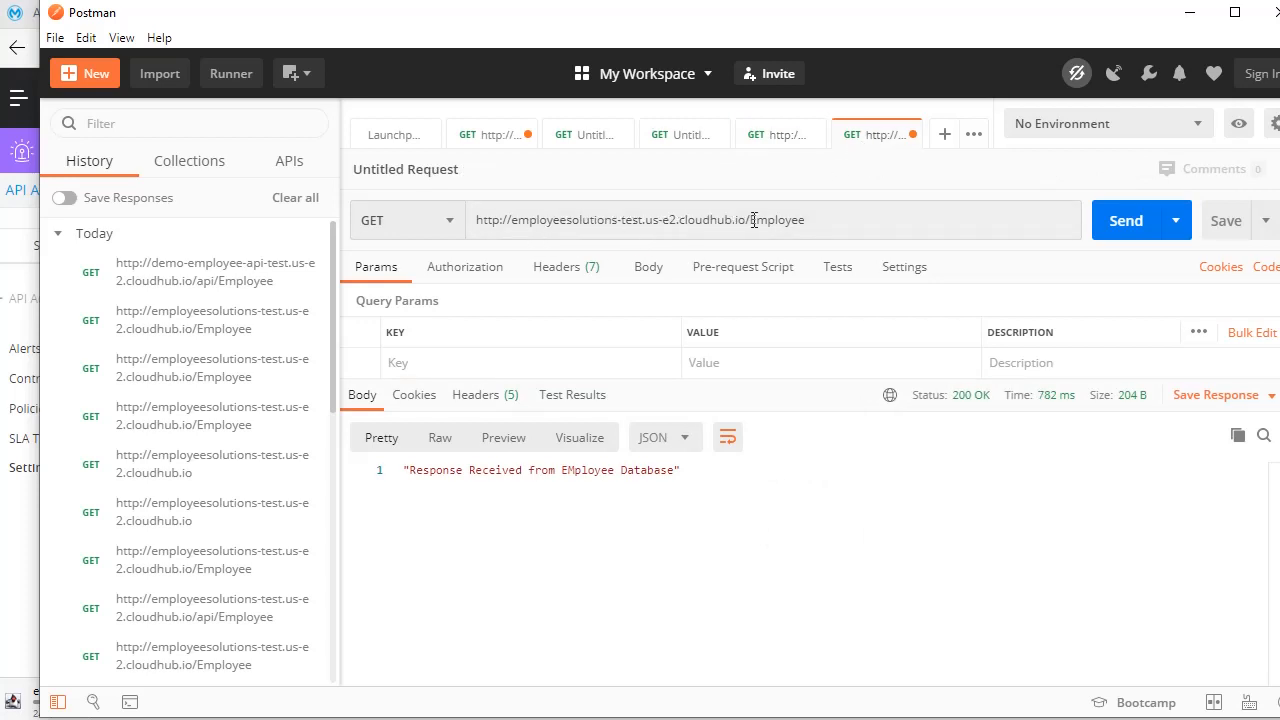
pyautogui.click(775, 136)
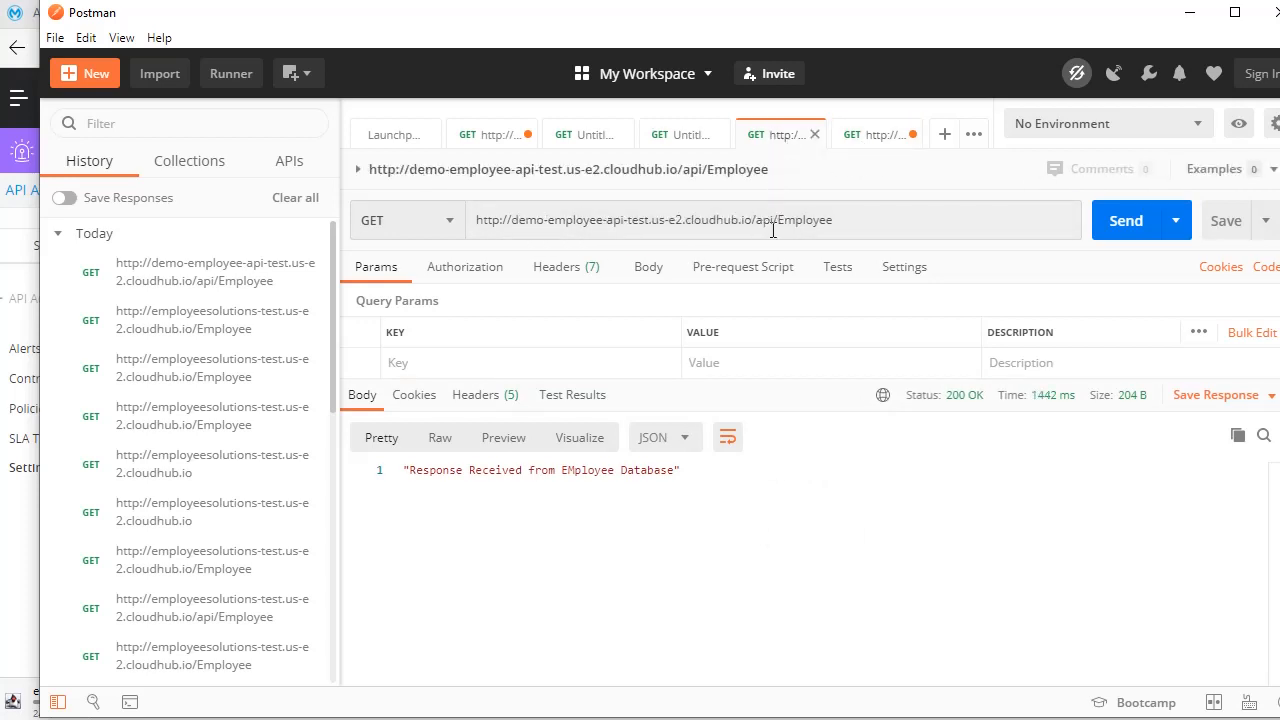
pyautogui.click(848, 142)
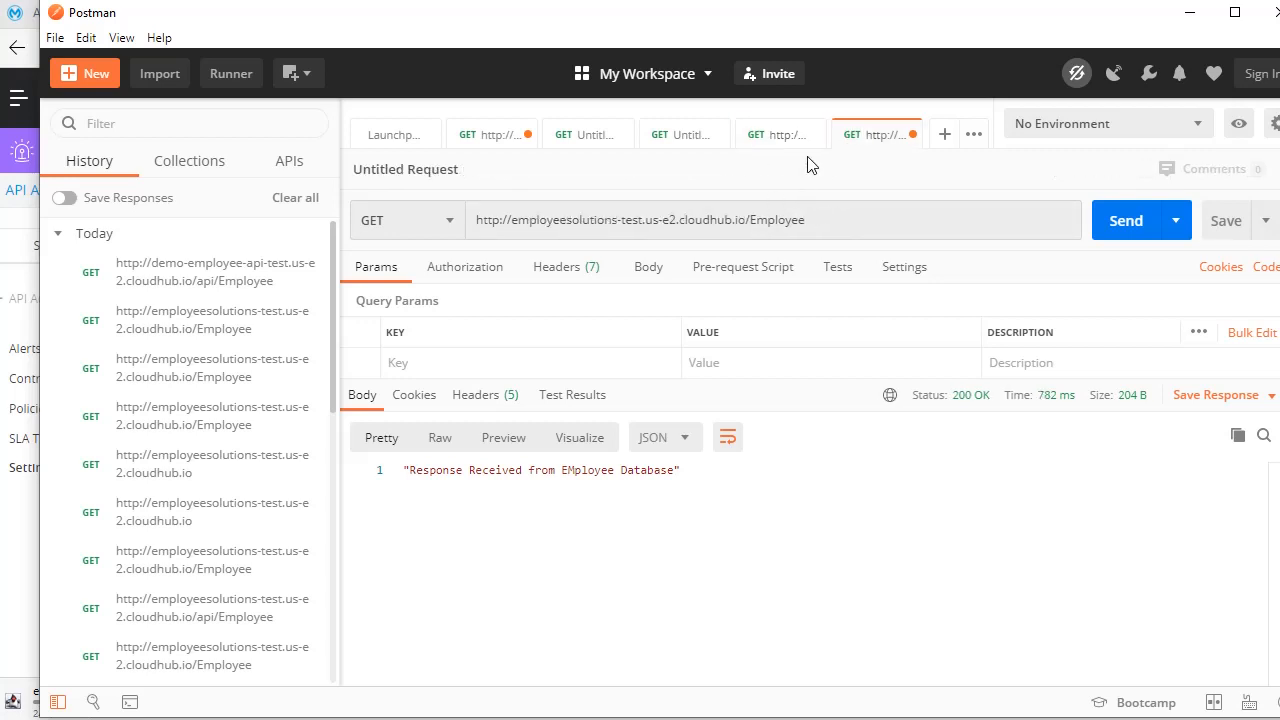
pyautogui.click(785, 141)
pyautogui.moveTo(775, 221); pyautogui.dragTo(457, 237)
# - Switch to API Manager in the browser, review the implementation URI in the Demo-Employee-API V1 settings and return to the API Administration list
pyautogui.click(516, 719)
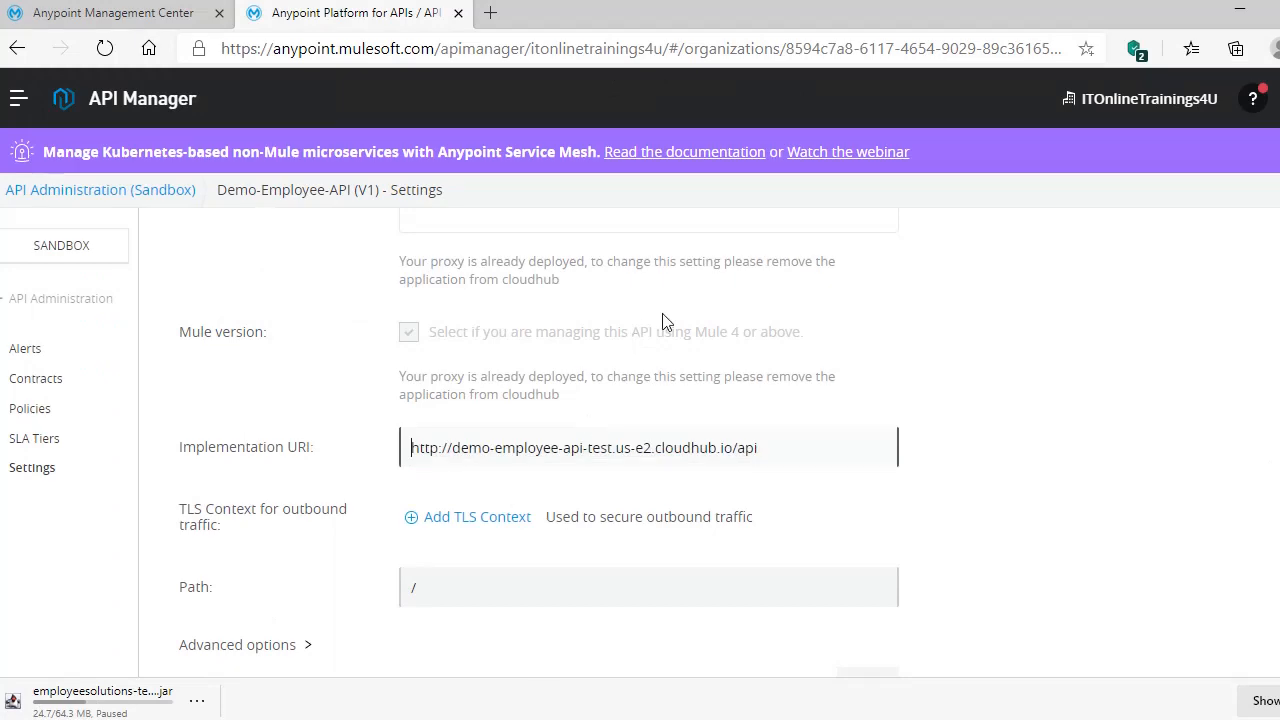
pyautogui.scroll(5, 771, 423)
pyautogui.scroll(-6, 725, 391)
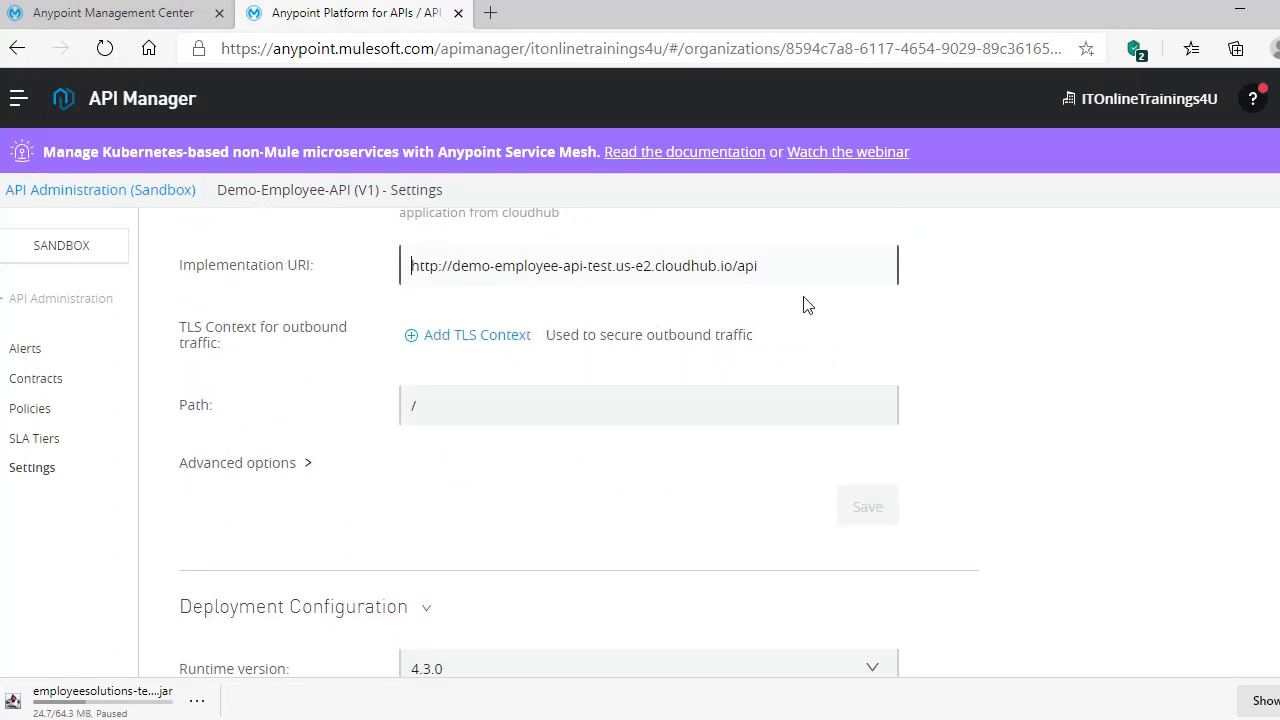
pyautogui.scroll(10, 800, 303)
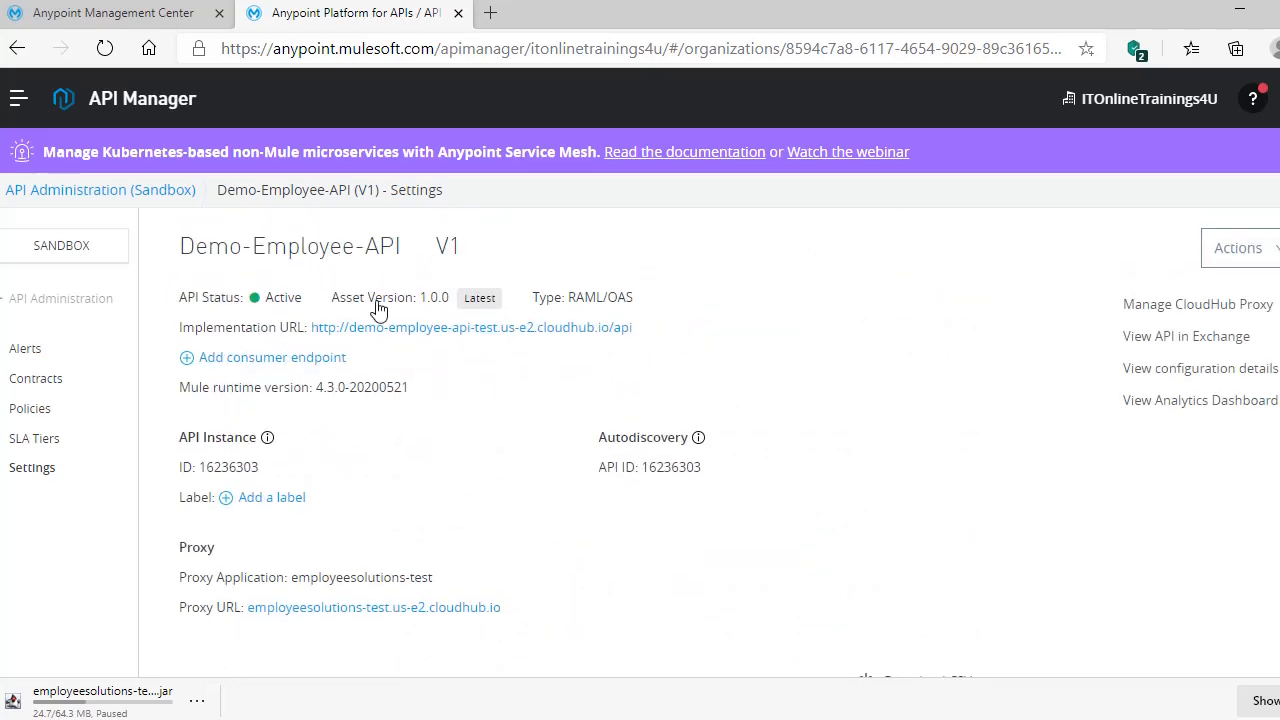
pyautogui.click(90, 299)
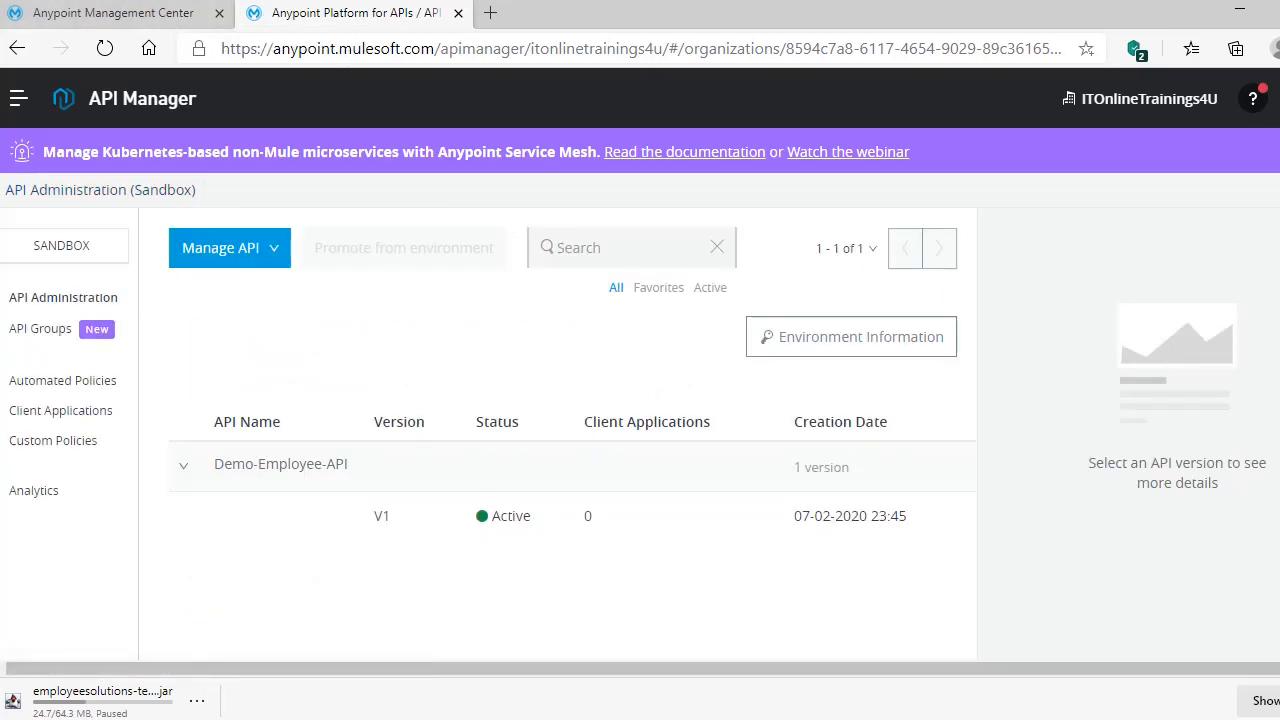
# - In Postman, examine the full employeesolutions-test proxy URL against the direct demo-employee-api-test URL, and return to API Manager in the browser
pyautogui.click(957, 718)
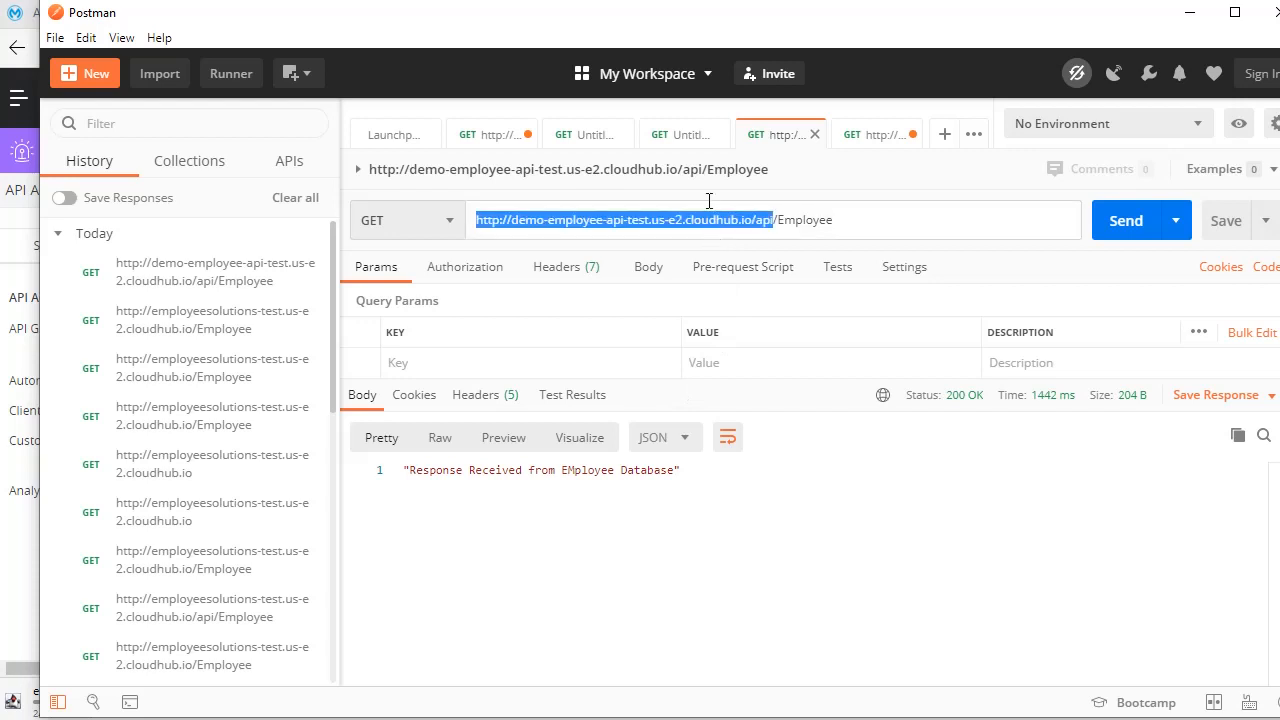
pyautogui.click(859, 145)
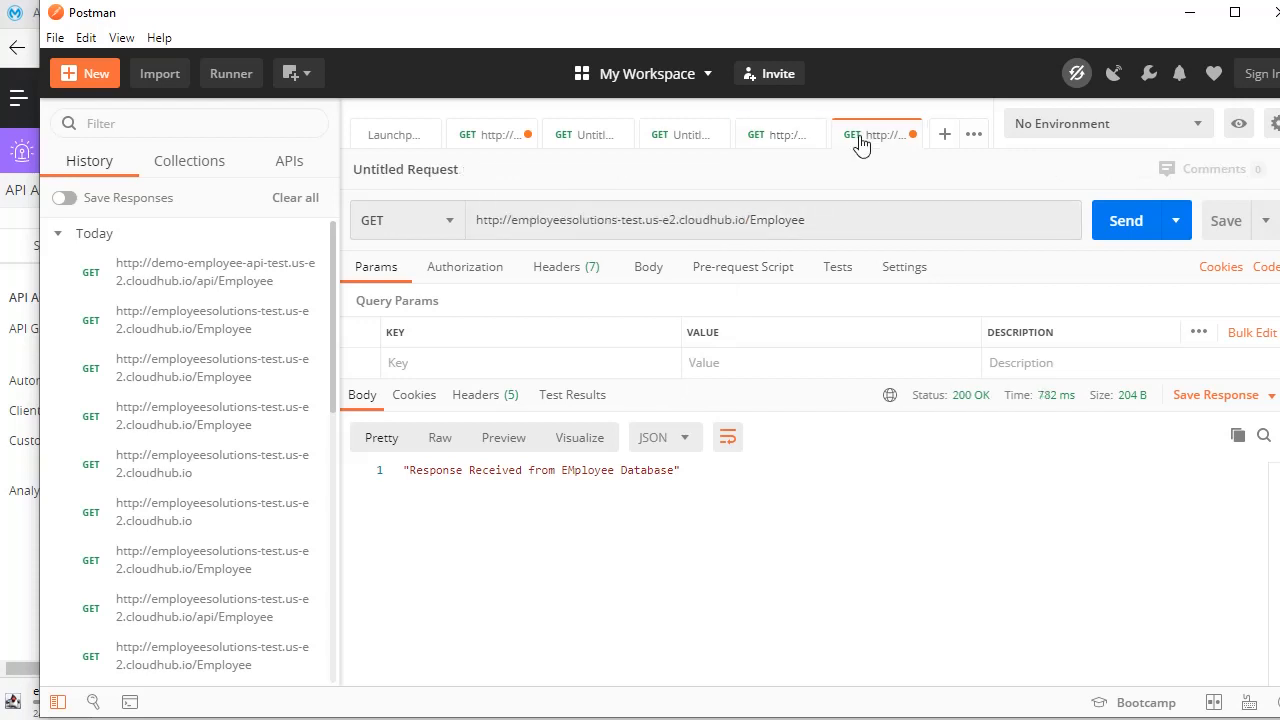
pyautogui.click(546, 220)
pyautogui.moveTo(477, 220); pyautogui.dragTo(817, 241)
pyautogui.click(778, 140)
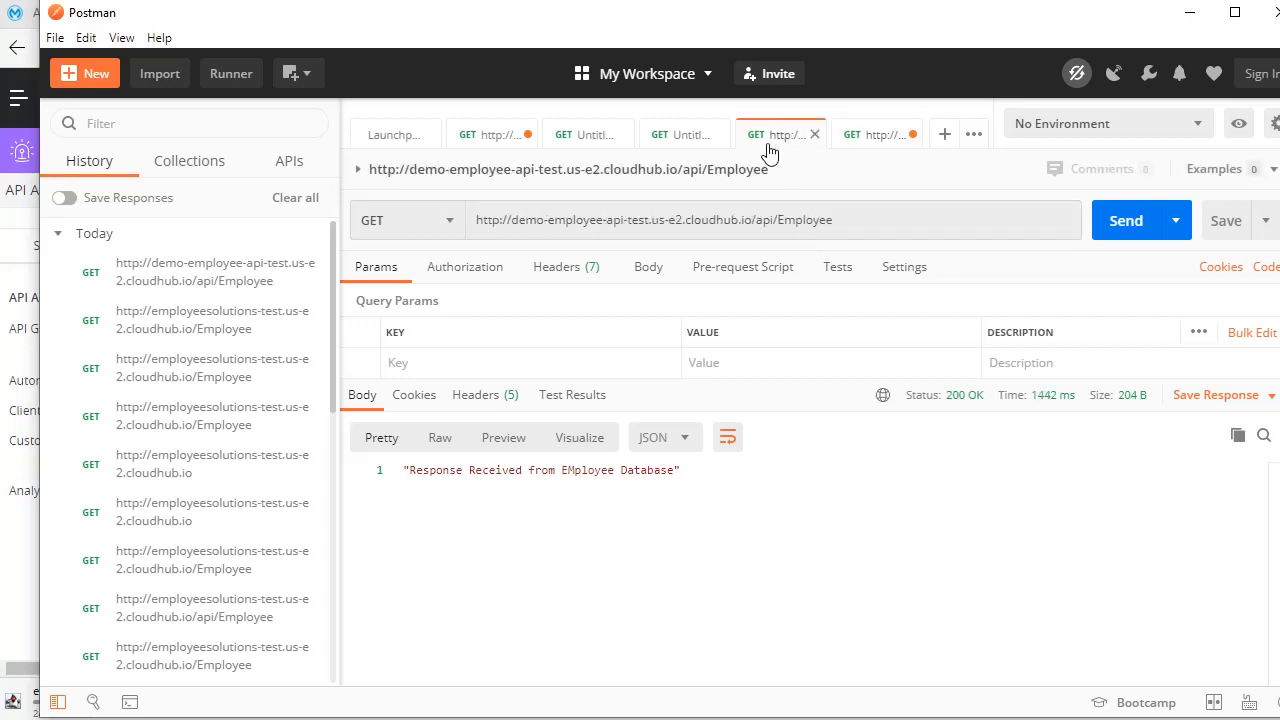
pyautogui.doubleClick(668, 224)
pyautogui.click(832, 226)
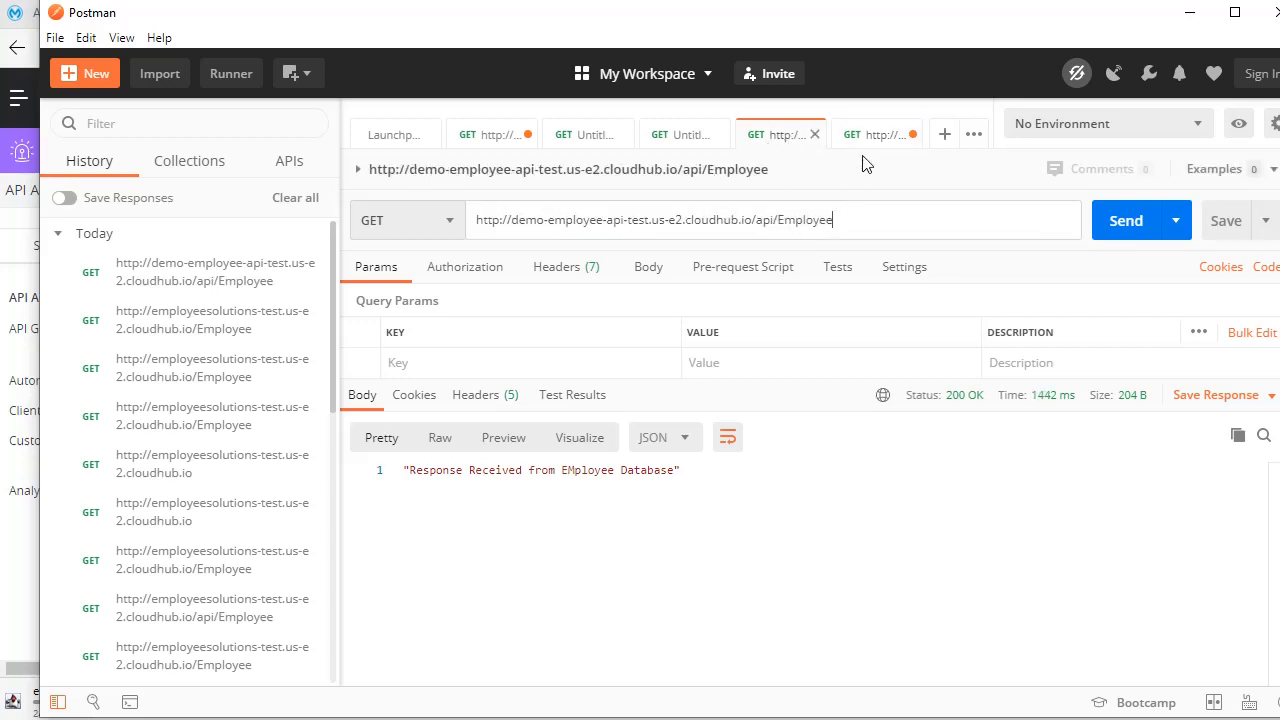
pyautogui.click(870, 137)
pyautogui.tripleClick(478, 224)
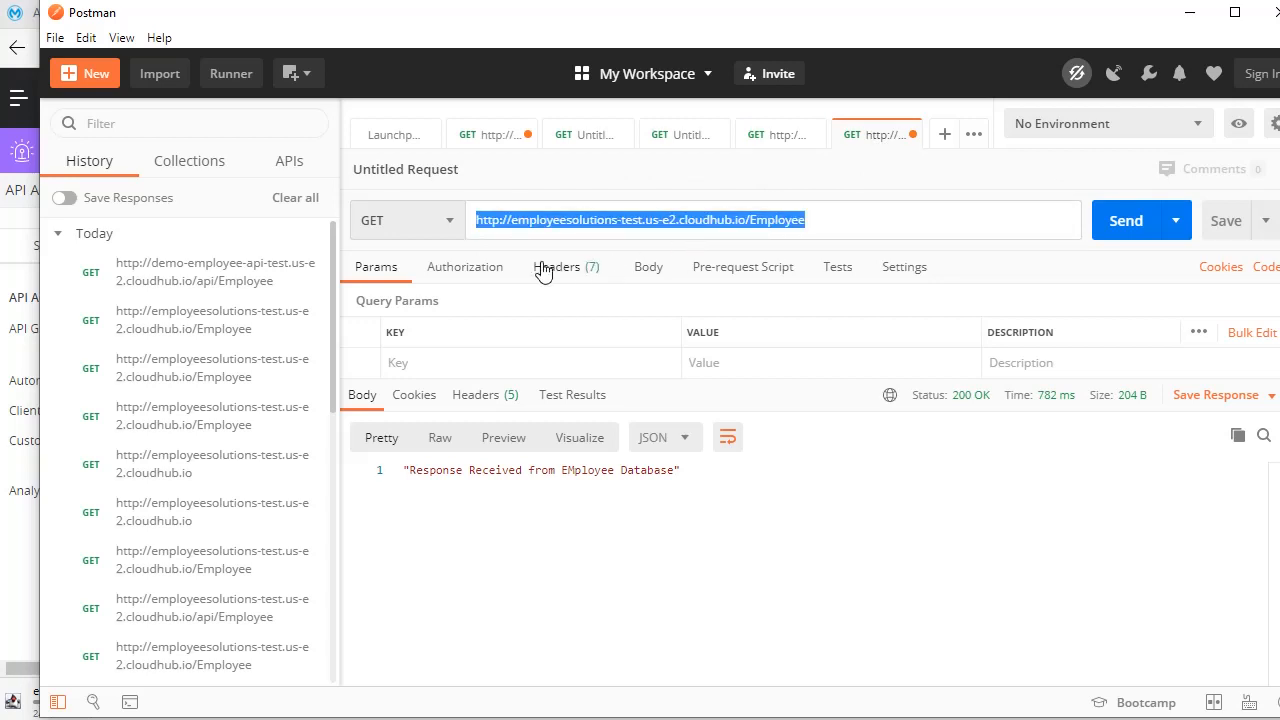
pyautogui.click(585, 222)
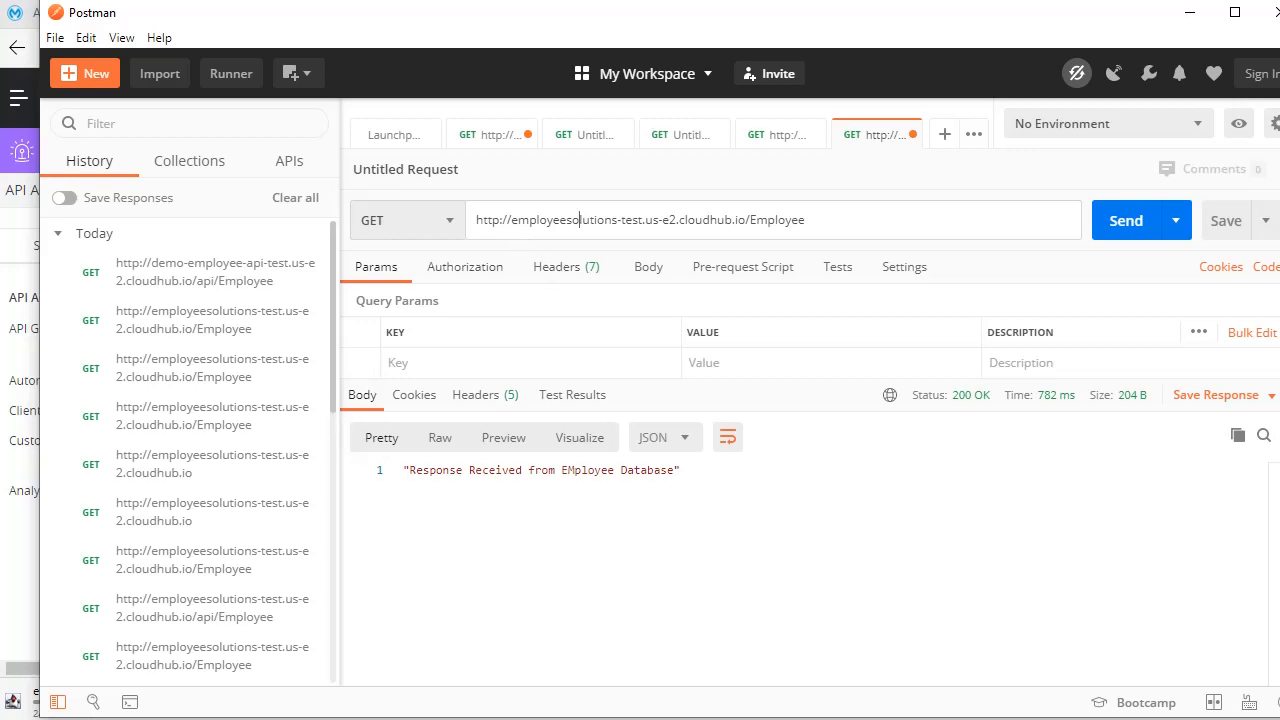
pyautogui.hotkey('alt', 'Tab')
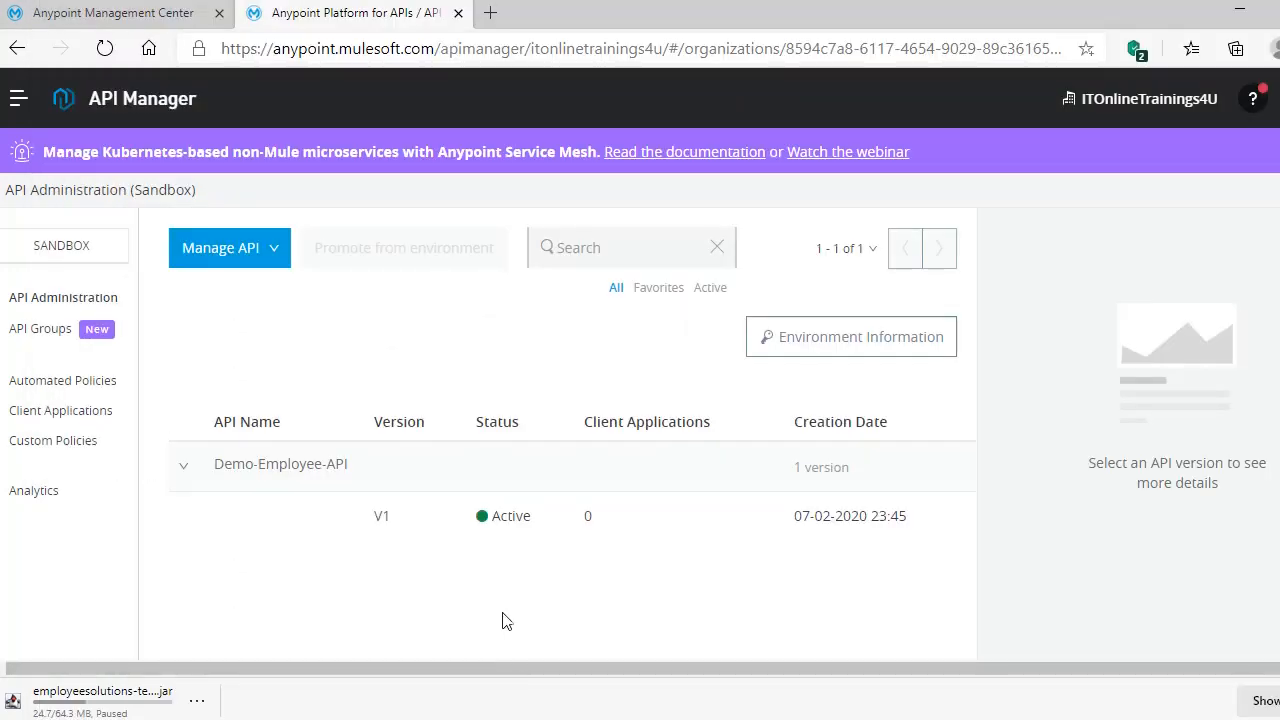